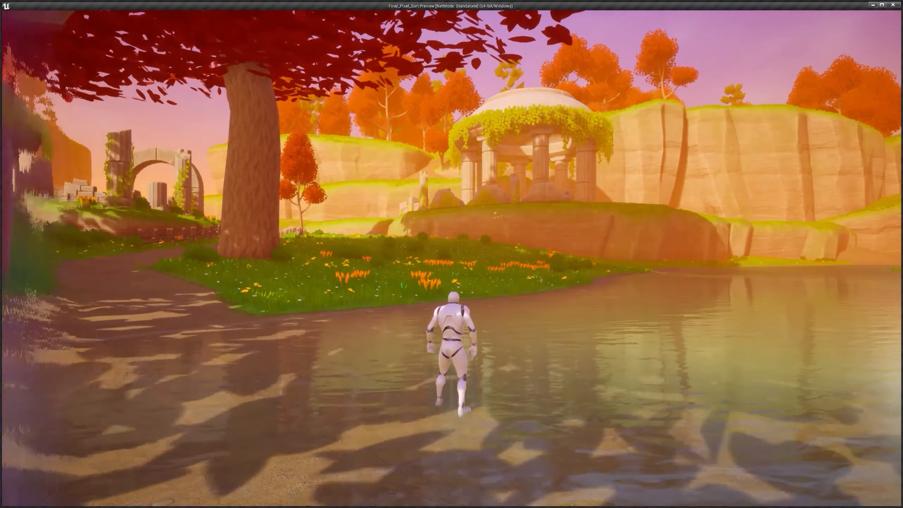
pyautogui.press('w')
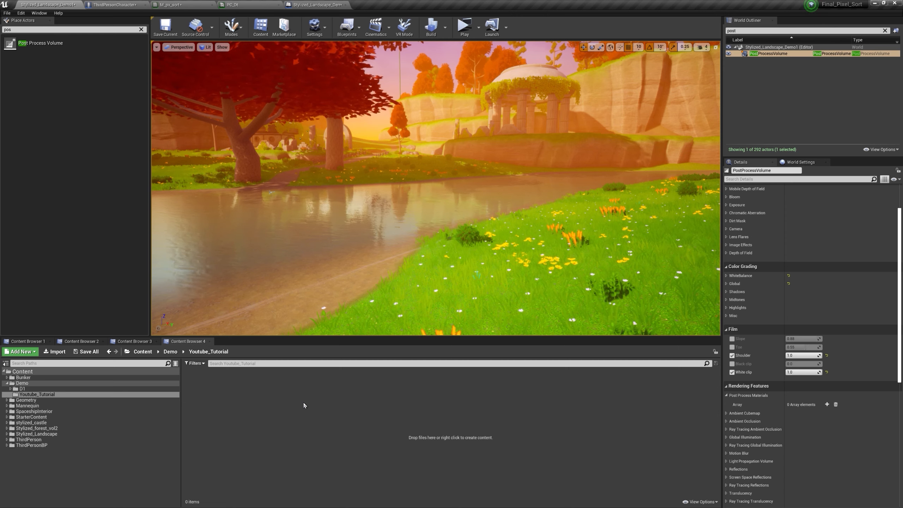
# Create a material named M_PixelSort in the Youtube_Tutorial folder and open it for editing.
pyautogui.rightClick(303, 403)
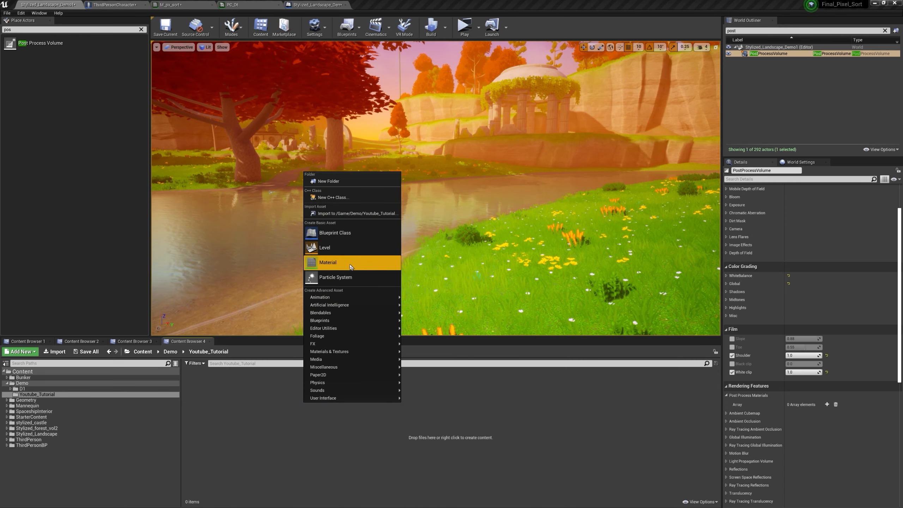
pyautogui.click(327, 262)
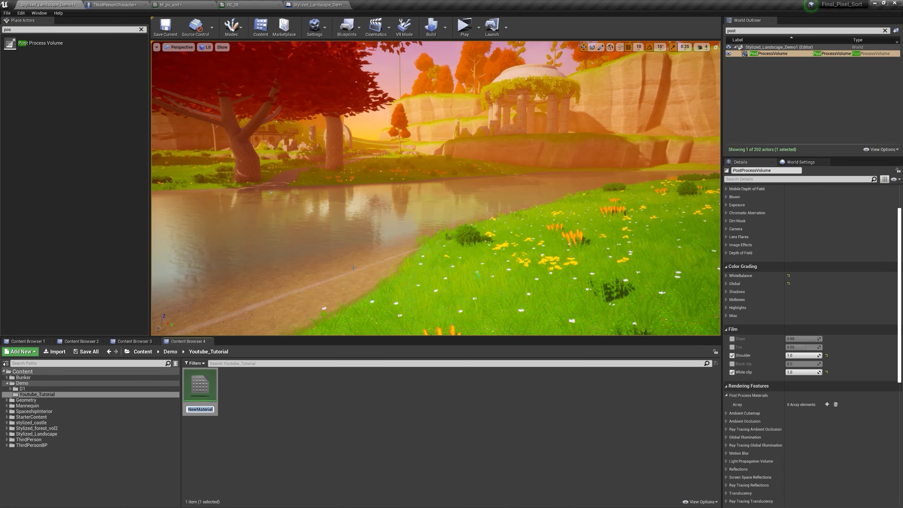
pyautogui.write('M_PixelSort')
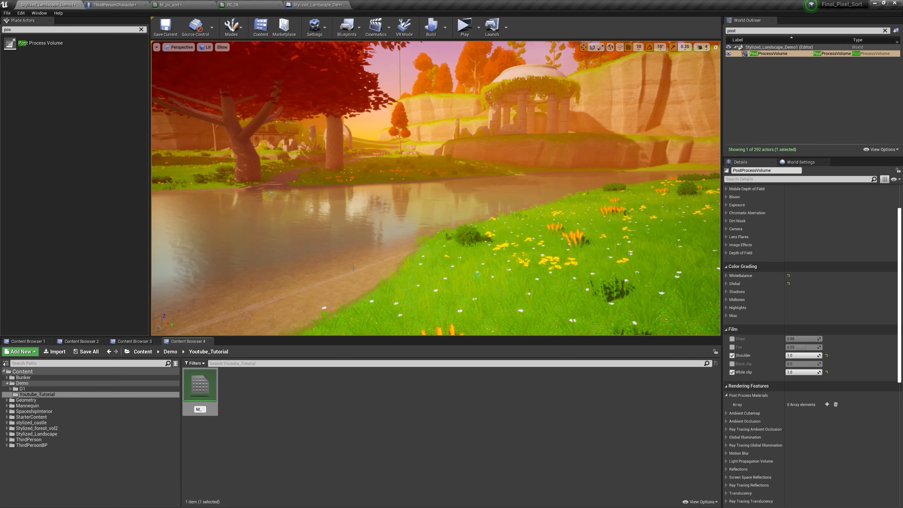
pyautogui.press('Return')
pyautogui.doubleClick(206, 389)
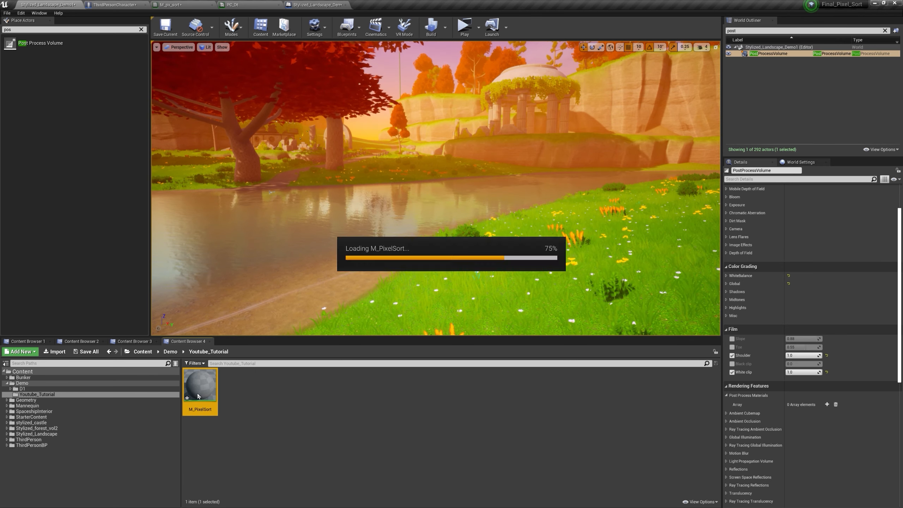
# Set the material's domain to Post Process and its blendable location to Before Tonemapping.
pyautogui.click(75, 378)
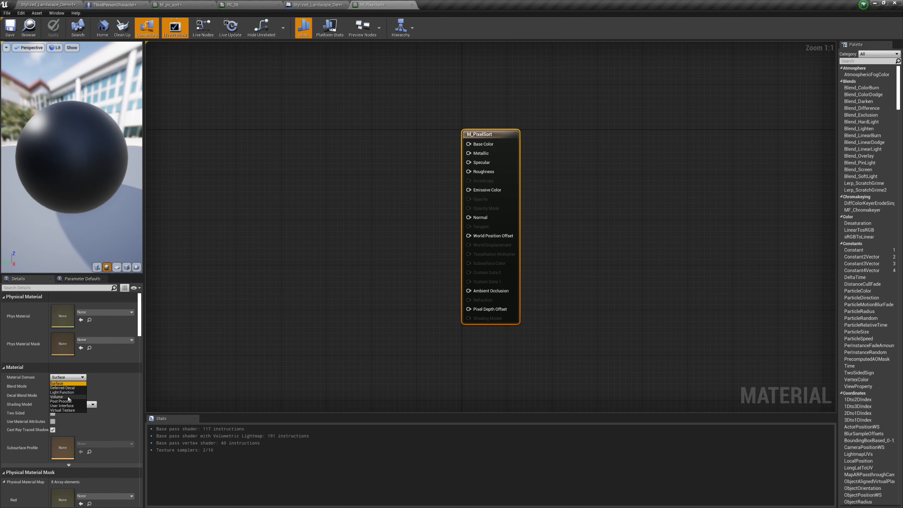
pyautogui.click(65, 401)
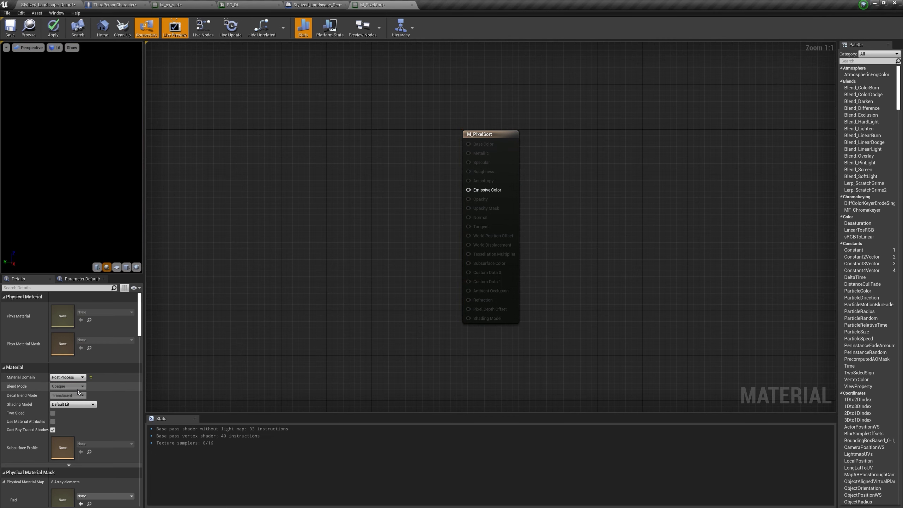
pyautogui.scroll(-10, 82, 391)
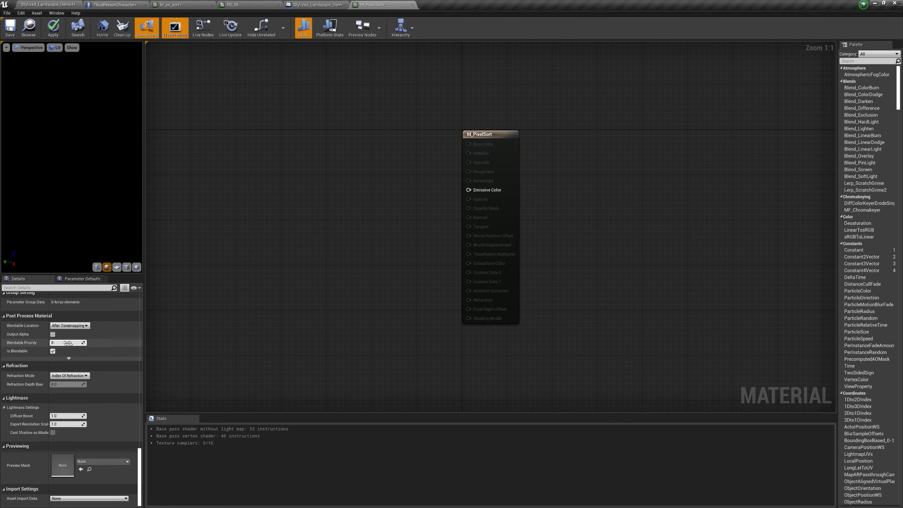
pyautogui.click(73, 326)
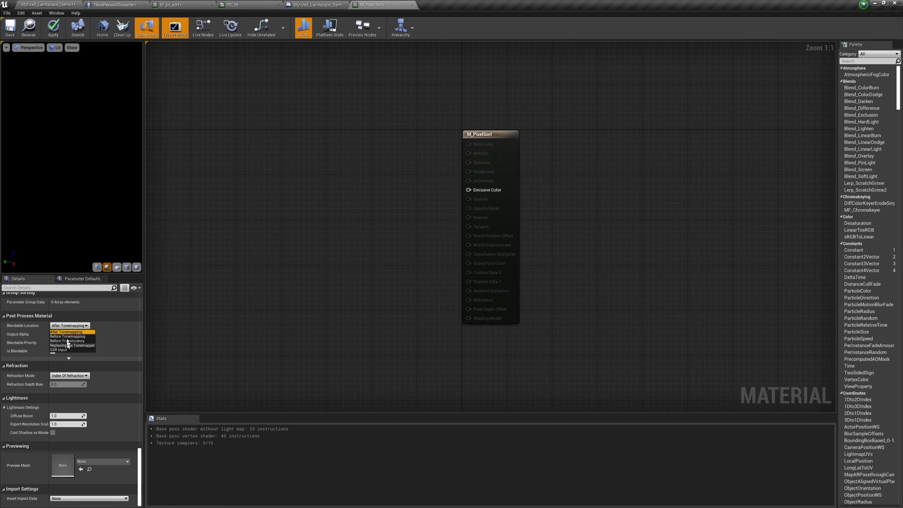
pyautogui.click(68, 336)
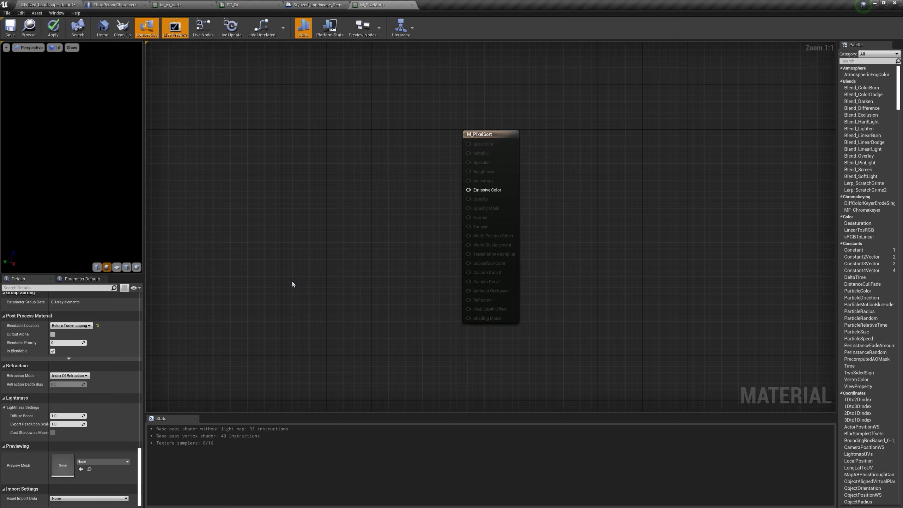
# Add a SceneTexture node to the material graph and set its scene texture to PostProcessInput0.
pyautogui.moveTo(335, 173); pyautogui.dragTo(400, 170, button='right')
pyautogui.write('s')
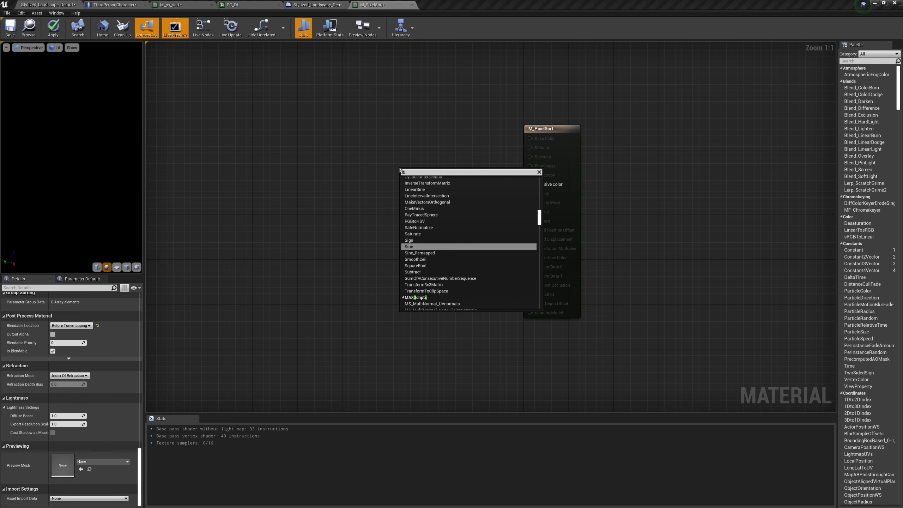
pyautogui.write('cene t')
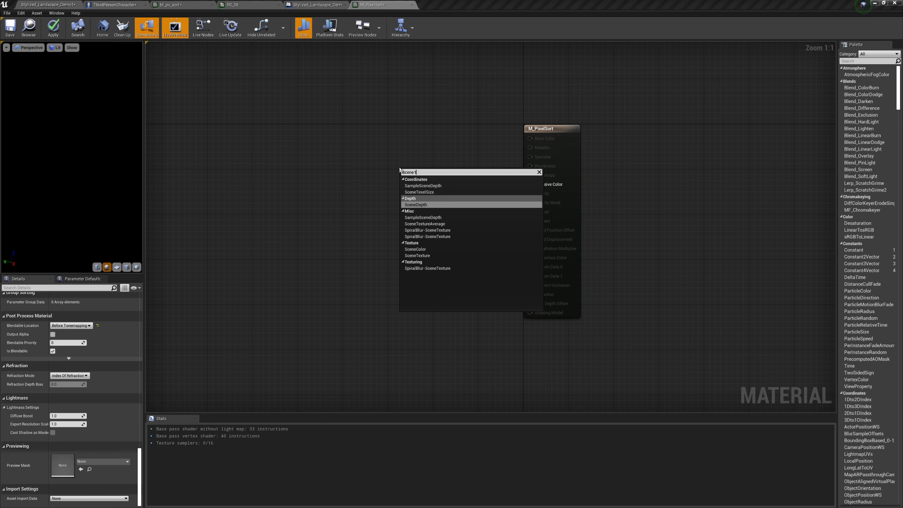
pyautogui.write('ex')
pyautogui.press('Return')
pyautogui.moveTo(402, 171); pyautogui.dragTo(288, 166)
pyautogui.click(63, 307)
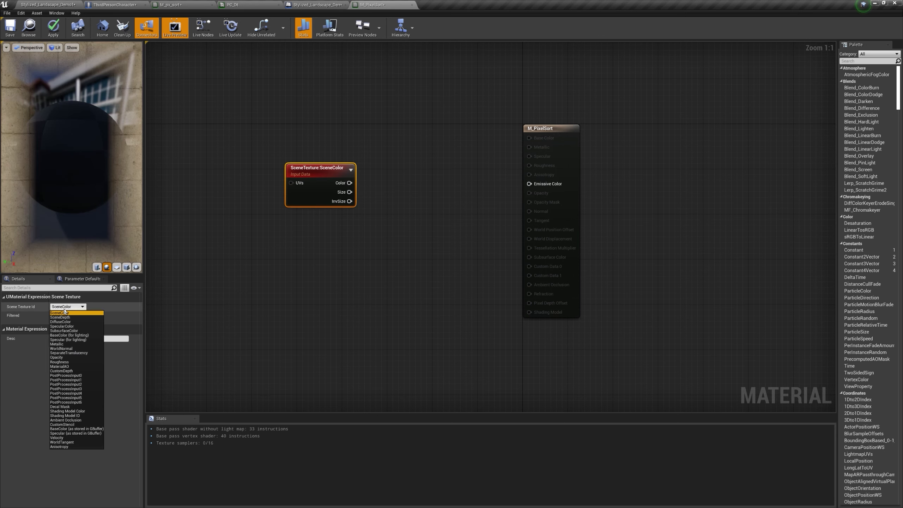
pyautogui.click(76, 375)
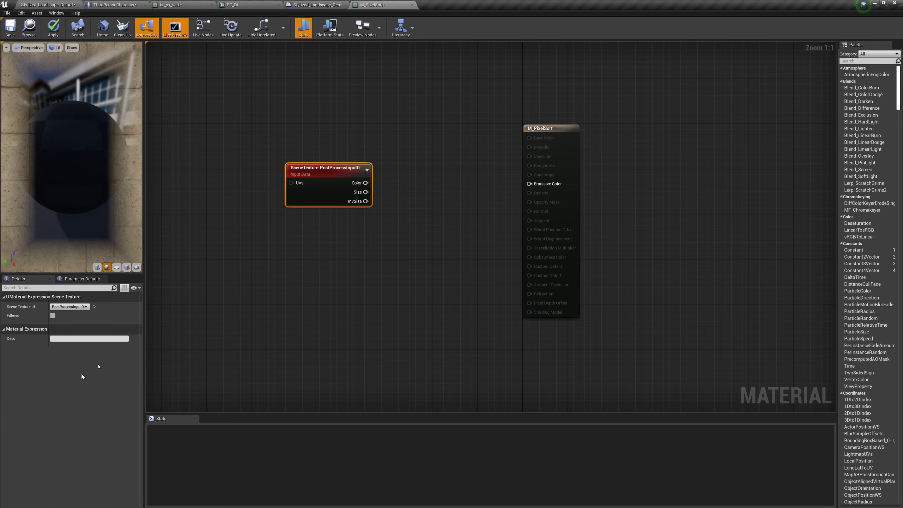
# Route the SceneTexture's Color output through a ComponentMask with R, G and B enabled into Emissive Color.
pyautogui.moveTo(365, 183); pyautogui.dragTo(418, 178)
pyautogui.write('mask')
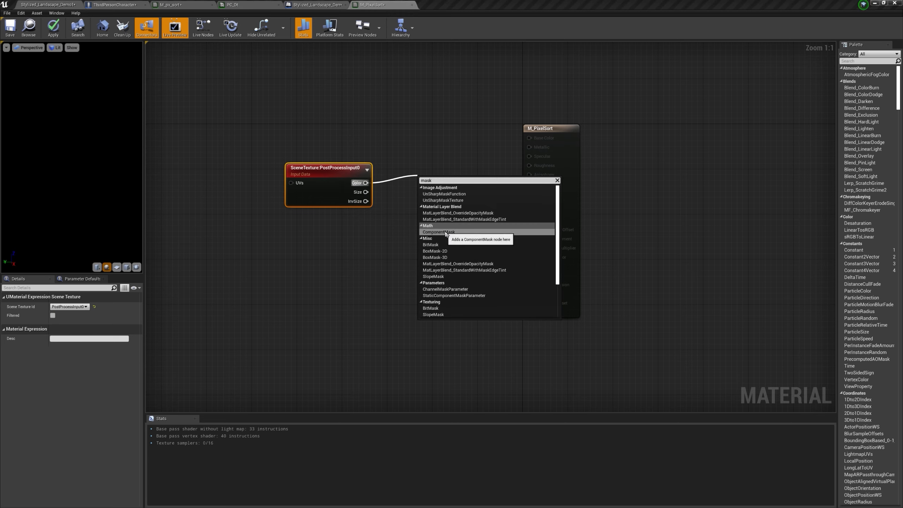
pyautogui.click(441, 228)
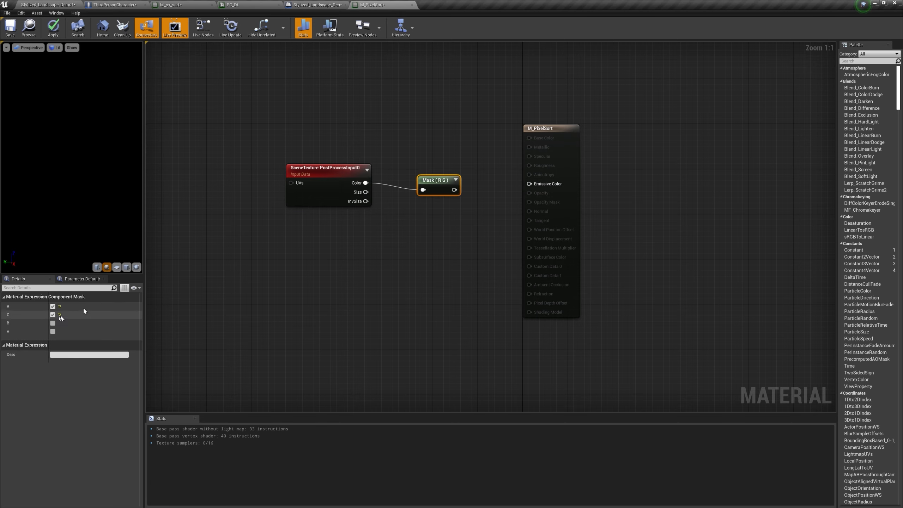
pyautogui.click(52, 323)
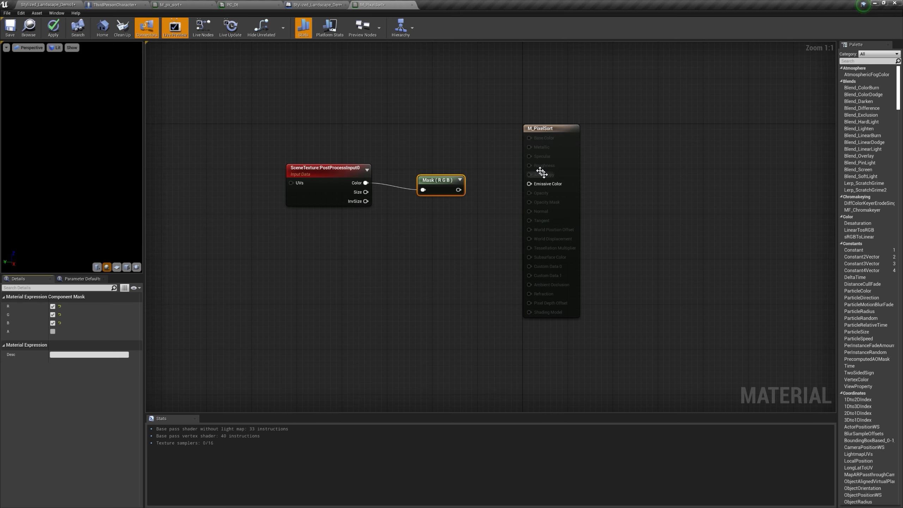
pyautogui.moveTo(445, 191); pyautogui.dragTo(565, 192)
# Add a TexCoord node and connect it to a new BreakOutFloat2Components node ahead of the SceneTexture node.
pyautogui.moveTo(347, 257); pyautogui.dragTo(606, 266, button='right')
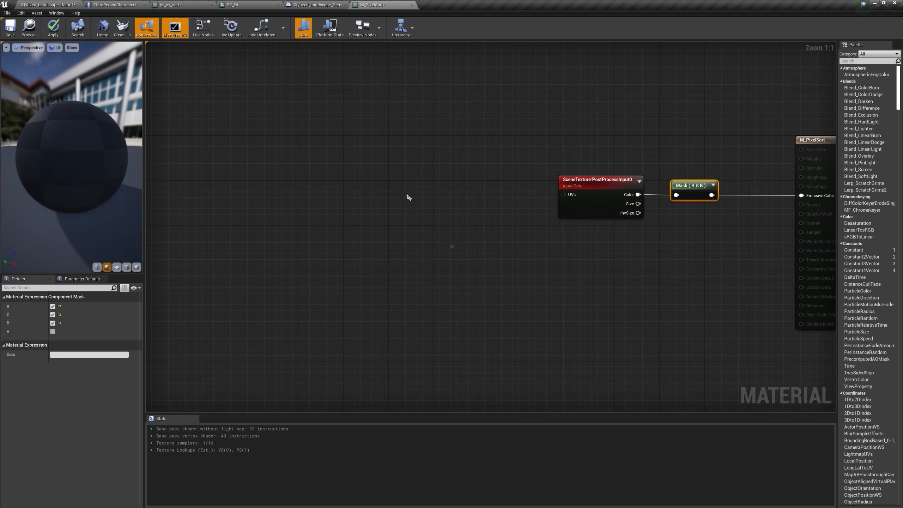
pyautogui.press('u')
pyautogui.click(380, 187)
pyautogui.moveTo(393, 189)
pyautogui.mouseDown()
pyautogui.moveTo(362, 184)
pyautogui.moveTo(441, 193)
pyautogui.moveTo(453, 219)
pyautogui.moveTo(389, 181)
pyautogui.mouseUp()
pyautogui.write('brea')
pyautogui.click(479, 212)
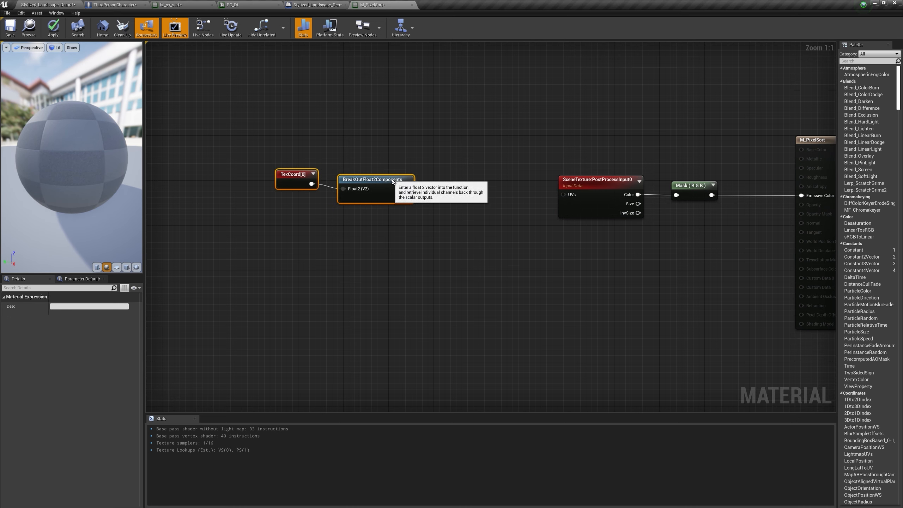
# Add a MakeFloat2 node feeding the SceneTexture's UVs and connect the broken-out R component to its X input.
pyautogui.moveTo(565, 195); pyautogui.dragTo(487, 185)
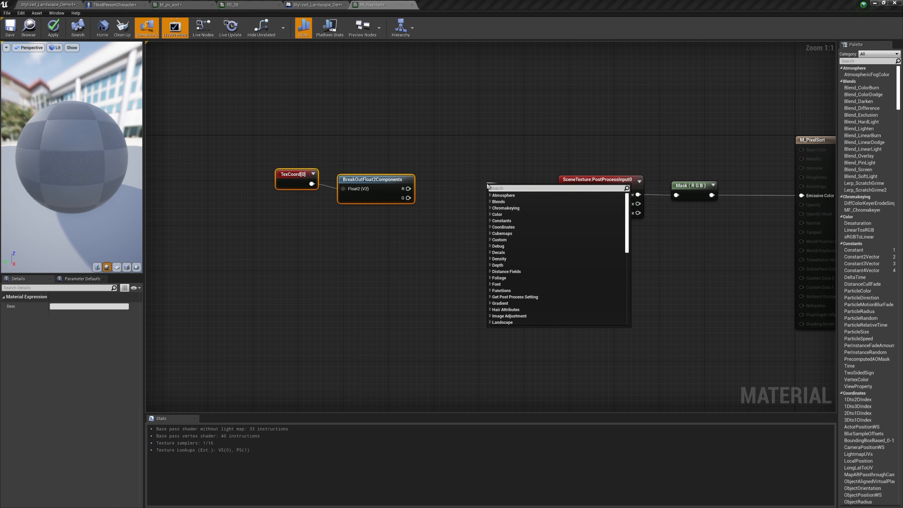
pyautogui.write('make')
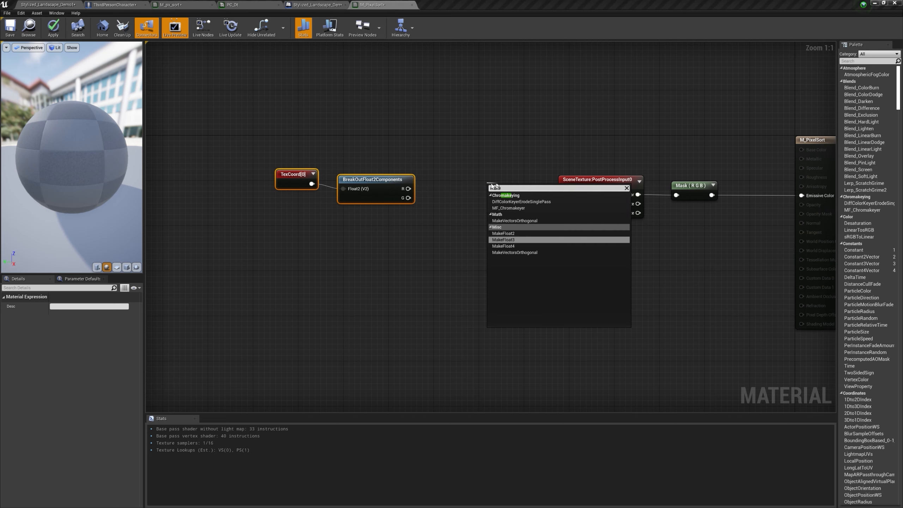
pyautogui.click(511, 234)
pyautogui.moveTo(515, 199); pyautogui.dragTo(513, 190)
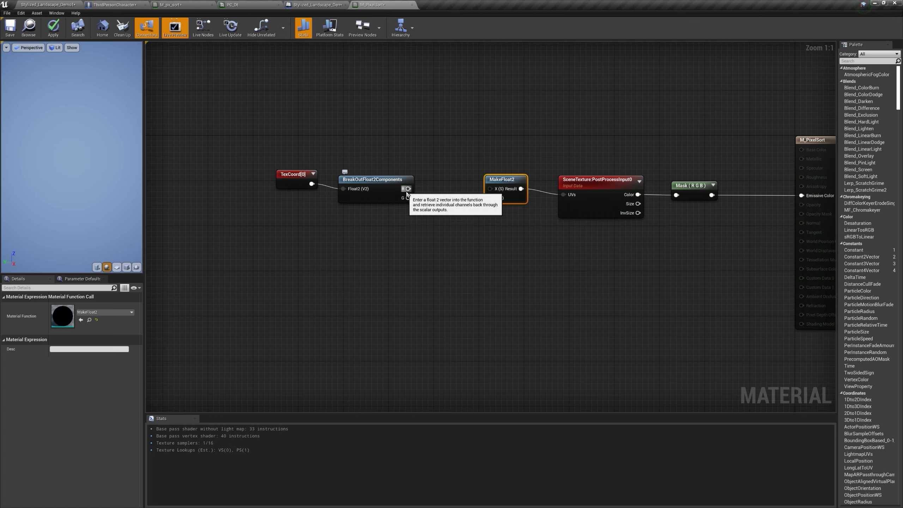
pyautogui.moveTo(408, 188); pyautogui.dragTo(498, 191)
# Insert an Add node between the broken-out G component and the MakeFloat2 node's Y input.
pyautogui.moveTo(452, 232); pyautogui.dragTo(474, 208, button='right')
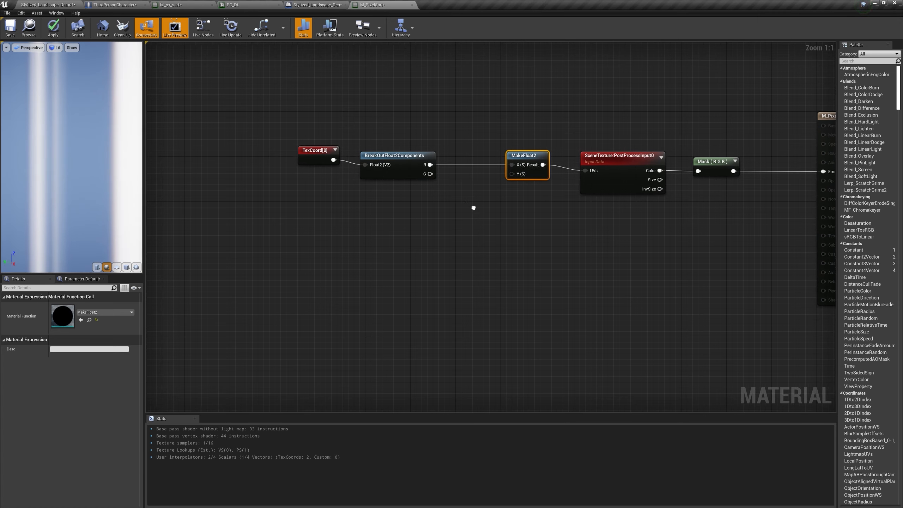
pyautogui.press('a')
pyautogui.click(445, 187)
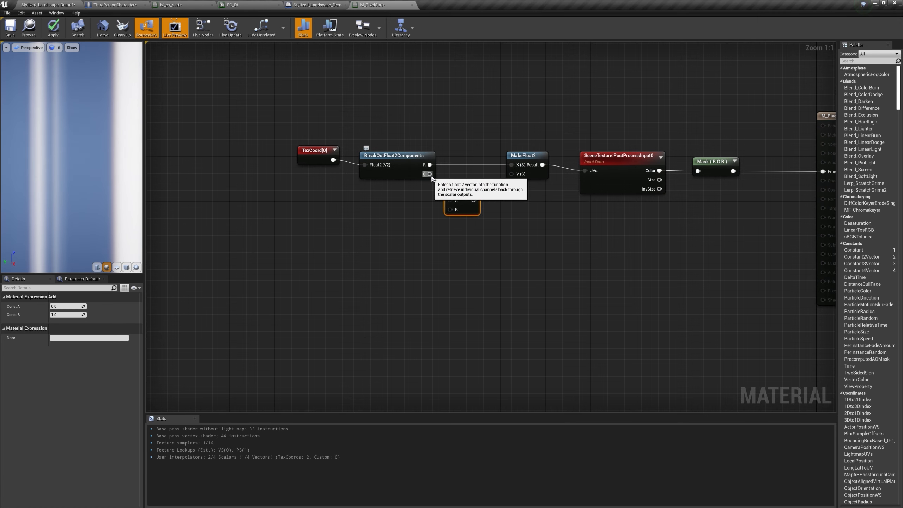
pyautogui.moveTo(431, 174); pyautogui.dragTo(513, 176)
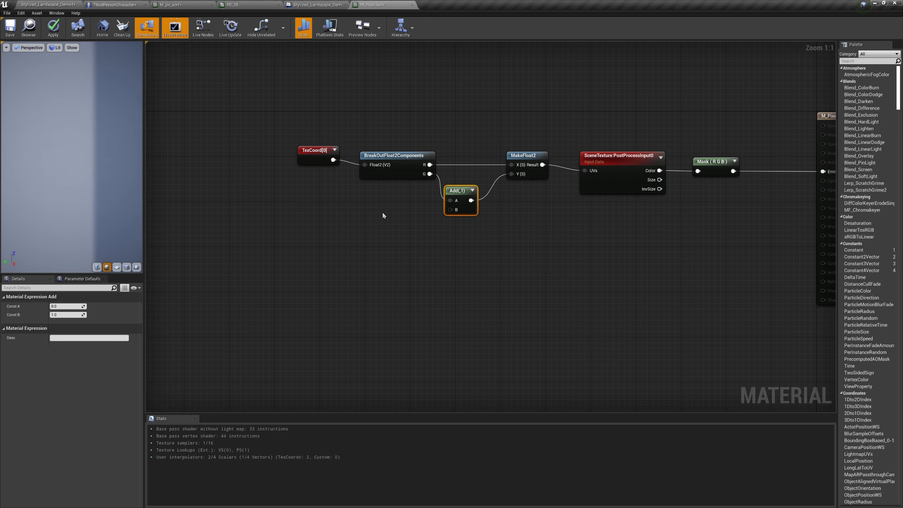
# Create a scalar parameter named add, connect it to the Add node's B input, and apply the material.
pyautogui.click(364, 215)
pyautogui.write('ss')
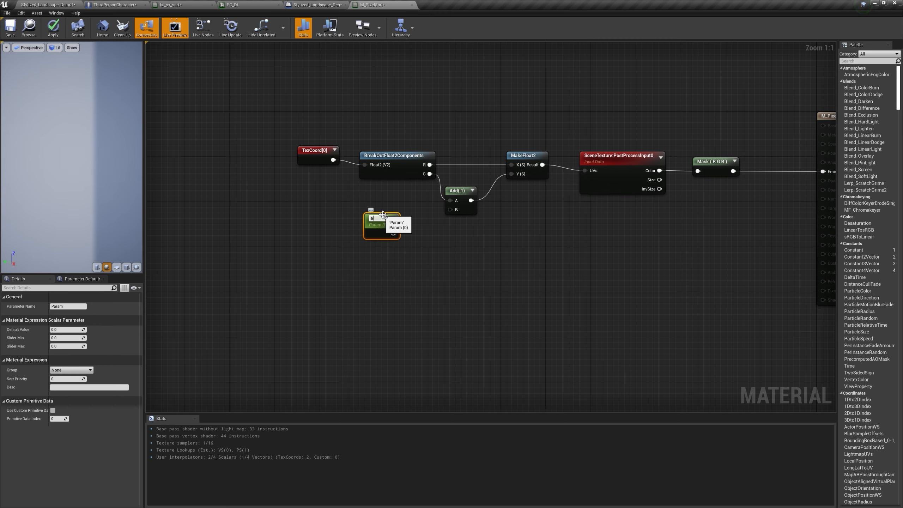
pyautogui.moveTo(393, 232); pyautogui.dragTo(449, 214)
pyautogui.click(53, 28)
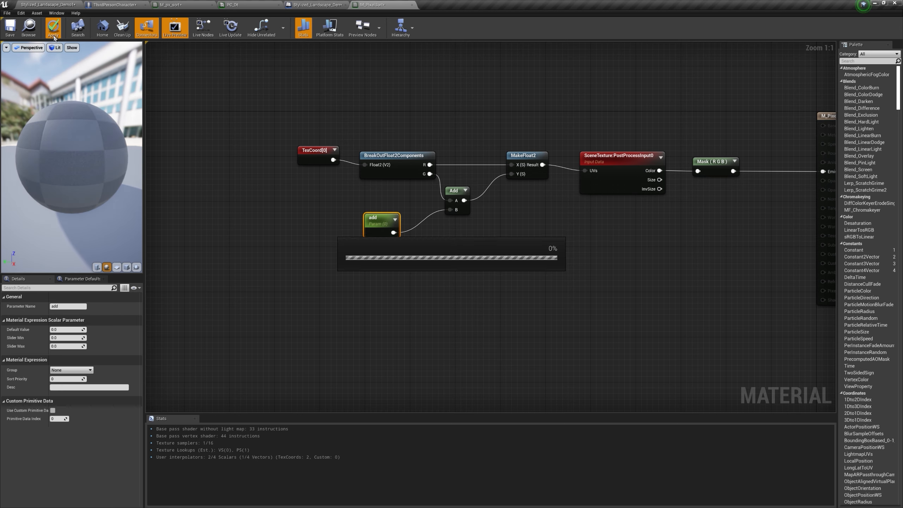
# Create a material instance of M_PixelSort from the level editor's Youtube_Tutorial folder.
pyautogui.click(38, 3)
pyautogui.rightClick(200, 386)
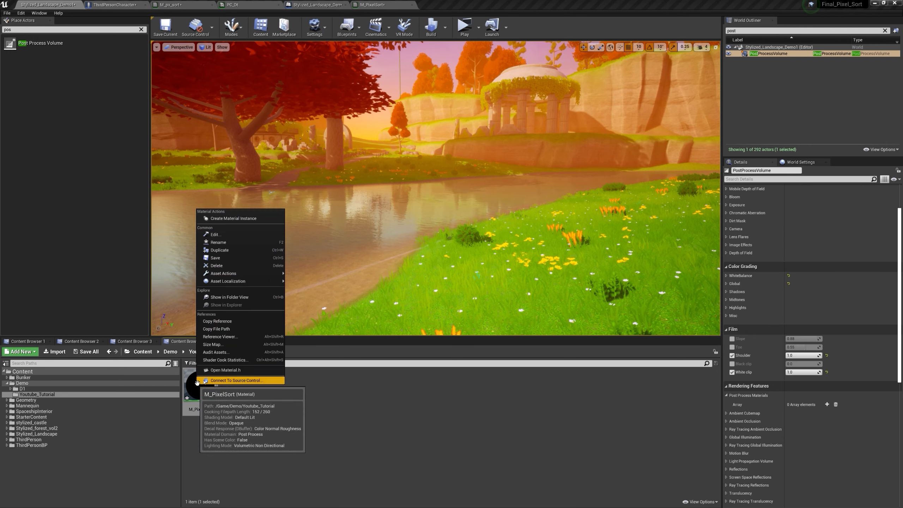
pyautogui.click(250, 220)
# Add an array element to the PostProcessVolume's Post Process Materials and assign M_PixelSort_Inst to it.
pyautogui.click(760, 54)
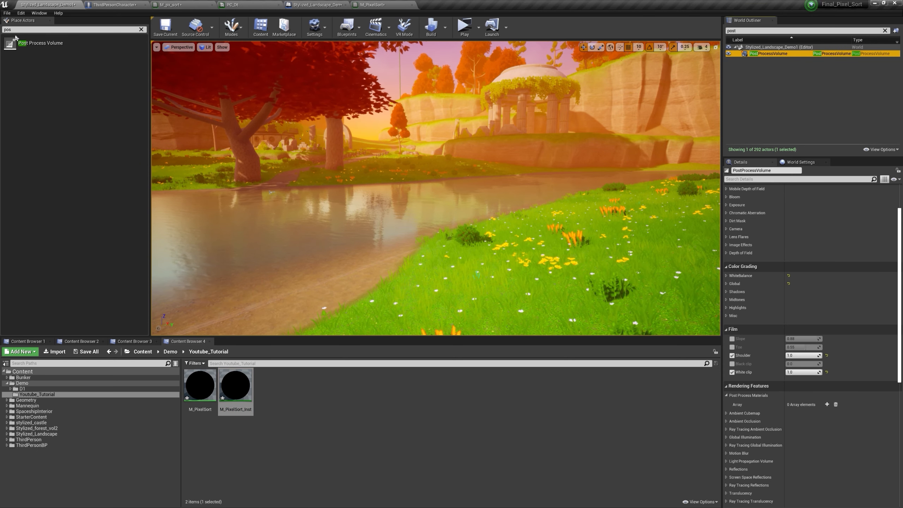
pyautogui.moveTo(40, 43); pyautogui.dragTo(18, 115)
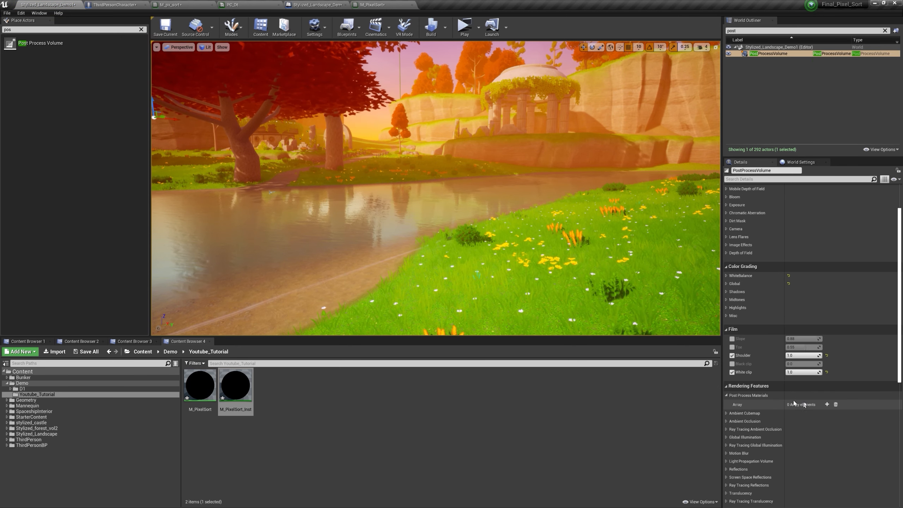
pyautogui.click(827, 404)
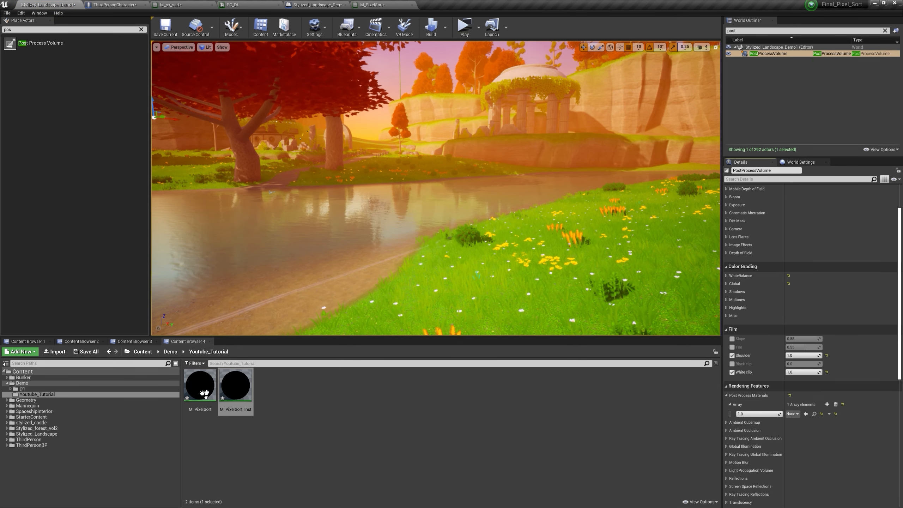
pyautogui.moveTo(235, 386); pyautogui.dragTo(793, 414)
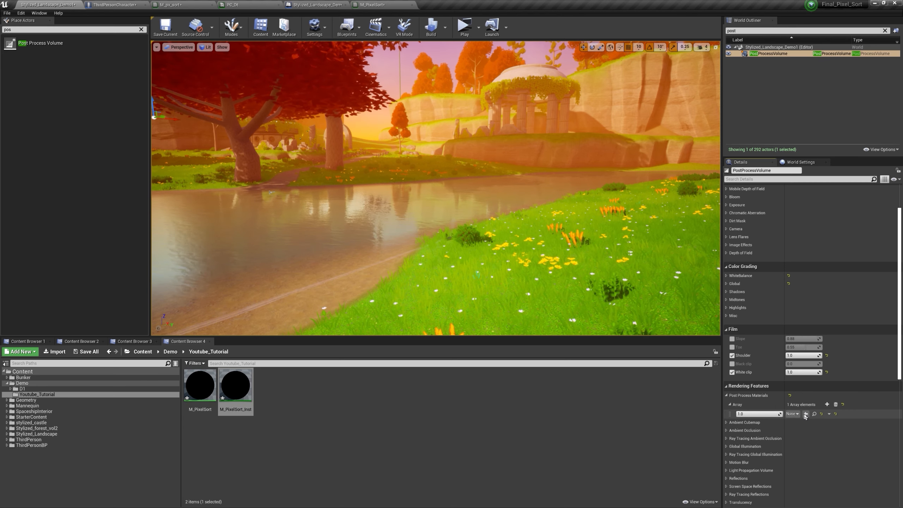
# Open M_PixelSort_Inst in a floating window over the level, enable its add parameter and vary the value.
pyautogui.doubleClick(244, 393)
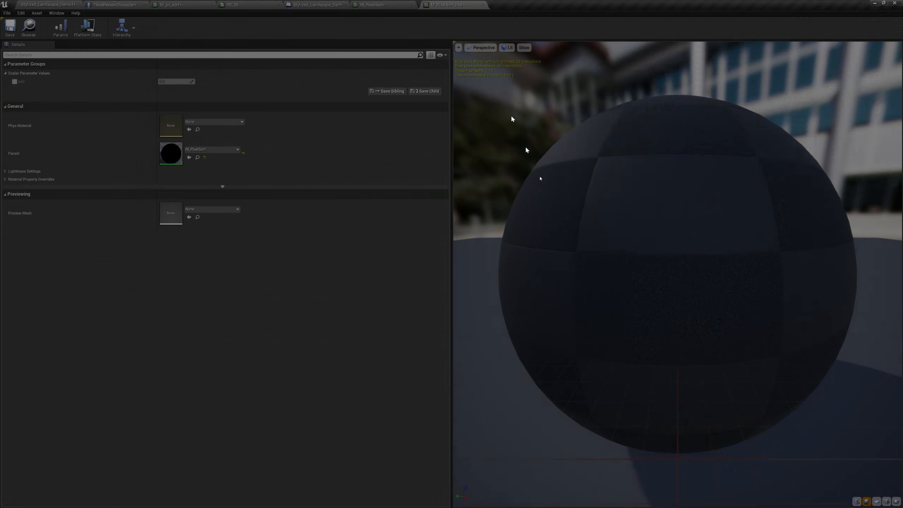
pyautogui.moveTo(447, 4); pyautogui.dragTo(593, 287)
pyautogui.click(48, 5)
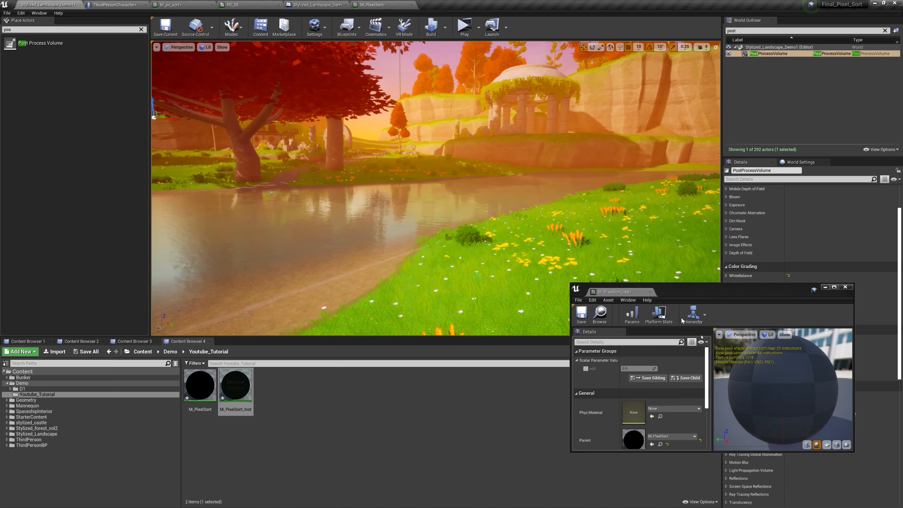
pyautogui.click(586, 368)
pyautogui.moveTo(636, 369)
pyautogui.mouseDown()
pyautogui.moveTo(668, 368)
pyautogui.moveTo(636, 369)
pyautogui.moveTo(658, 369)
pyautogui.moveTo(636, 369)
pyautogui.moveTo(649, 368)
pyautogui.mouseUp()
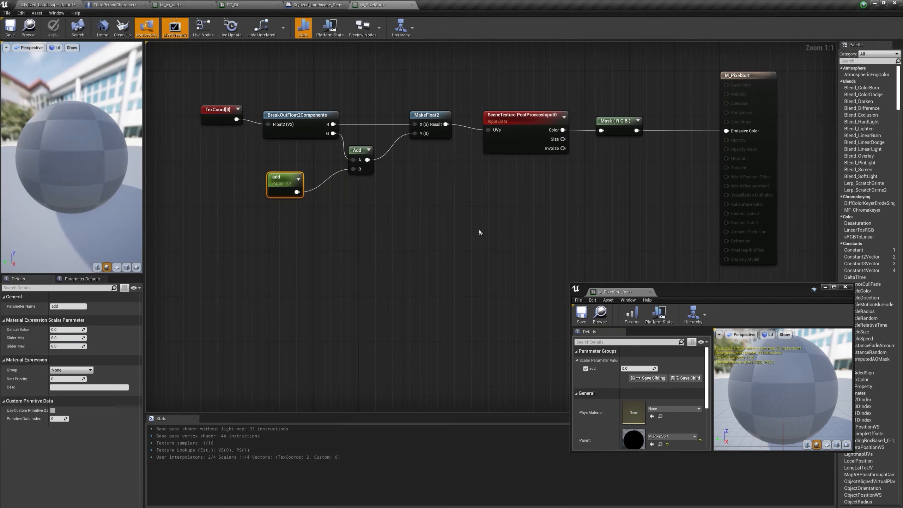
# Add a DitherTemporalAA node to the M_PixelSort graph and open its function graph.
pyautogui.rightClick(461, 223)
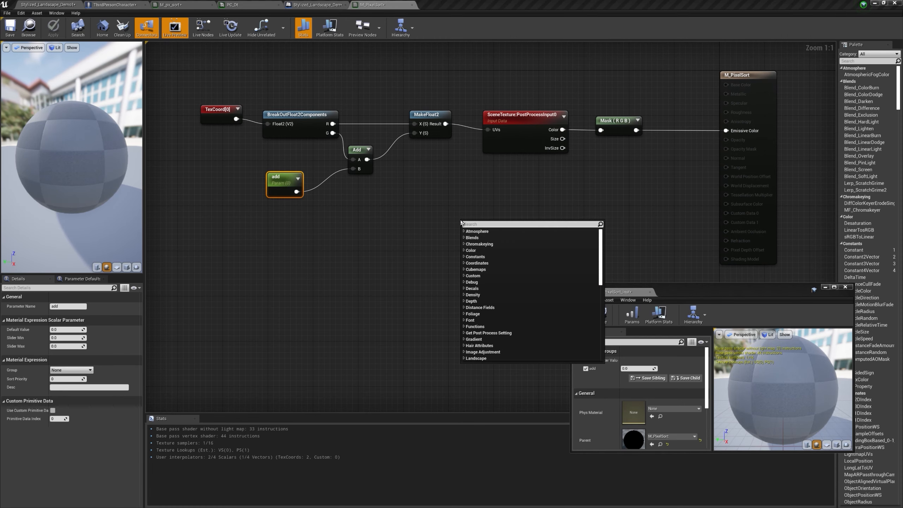
pyautogui.write('dither')
pyautogui.press('Return')
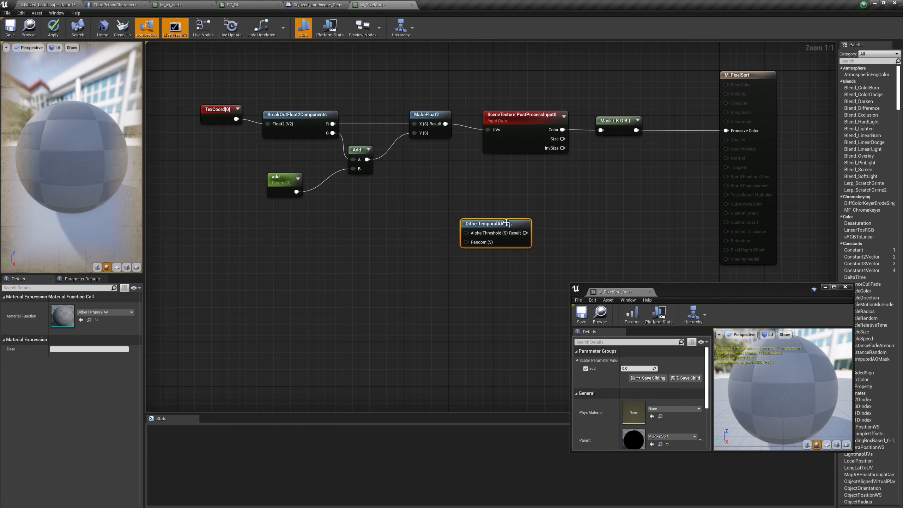
pyautogui.doubleClick(469, 224)
pyautogui.moveTo(438, 238); pyautogui.dragTo(403, 186, button='right')
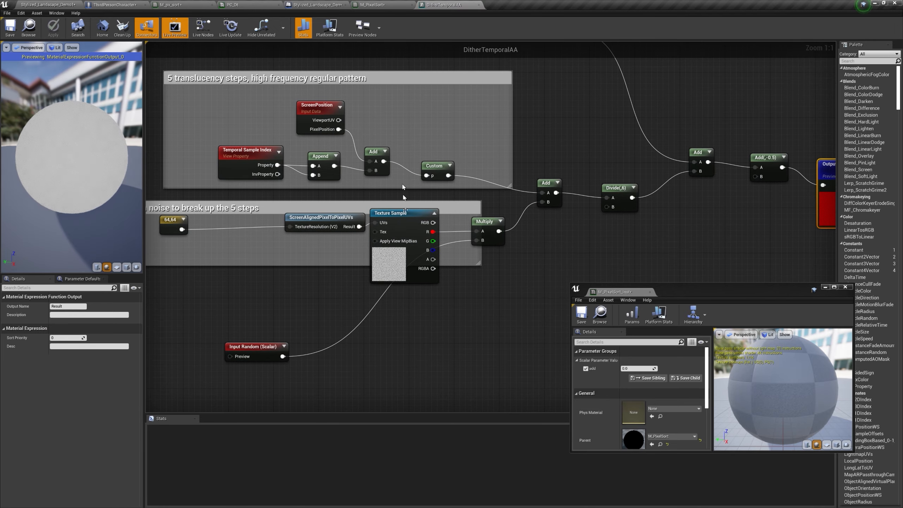
# Copy the noise Texture Sample from DitherTemporalAA into the M_PixelSort graph and delete the DitherTemporalAA node.
pyautogui.rightClick(396, 224)
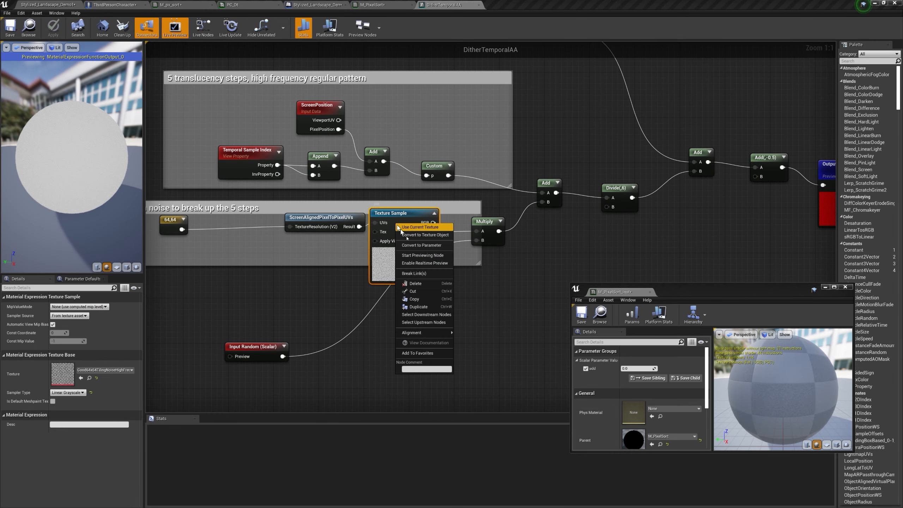
pyautogui.click(414, 298)
pyautogui.click(372, 4)
pyautogui.hotkey('ctrl', 'v')
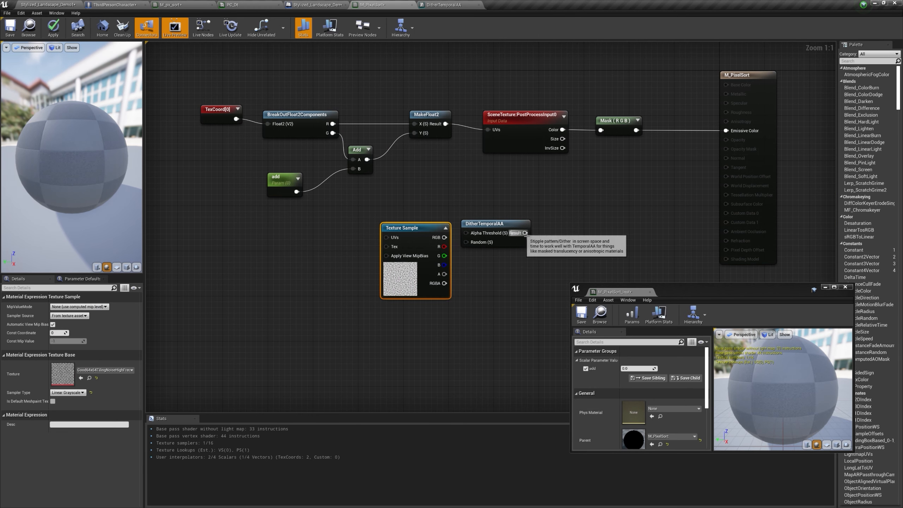
pyautogui.click(503, 223)
pyautogui.press('Delete')
# Rearrange the graph so the Texture Sample sits in open space between TexCoord and the BreakOutFloat2Components node.
pyautogui.moveTo(478, 246); pyautogui.dragTo(672, 239, button='right')
pyautogui.moveTo(607, 238); pyautogui.dragTo(230, 133)
pyautogui.moveTo(230, 133); pyautogui.dragTo(467, 210, button='right')
pyautogui.moveTo(487, 211); pyautogui.dragTo(572, 243)
pyautogui.moveTo(572, 242); pyautogui.dragTo(513, 169, button='right')
pyautogui.moveTo(598, 106); pyautogui.dragTo(287, 101)
pyautogui.moveTo(501, 166); pyautogui.dragTo(489, 188)
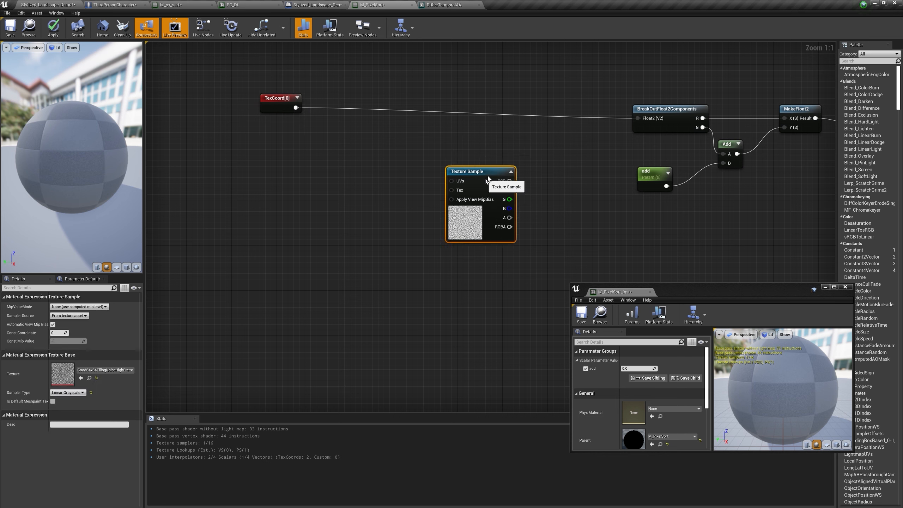
# Add a Multiply node with TexCoord connected to A and its output feeding the Texture Sample's UVs.
pyautogui.click(362, 145)
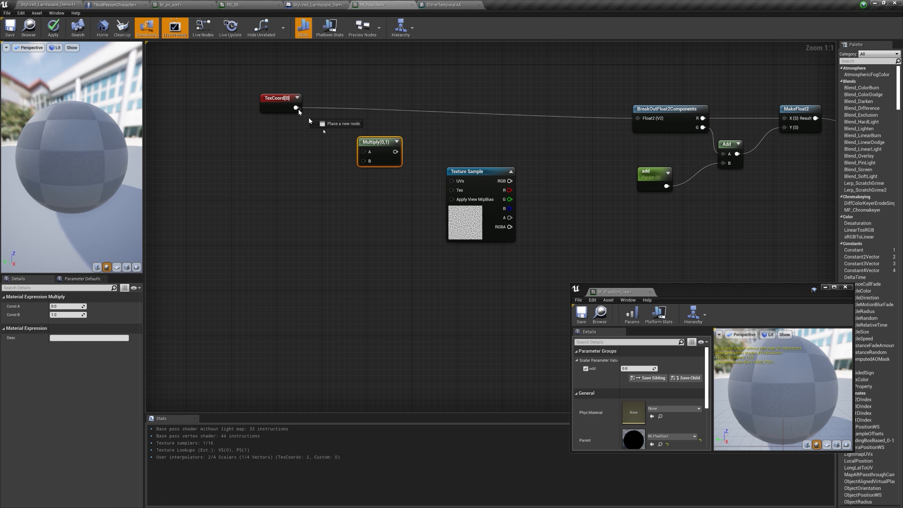
pyautogui.moveTo(367, 155); pyautogui.dragTo(454, 185)
pyautogui.moveTo(349, 206); pyautogui.dragTo(351, 215, button='right')
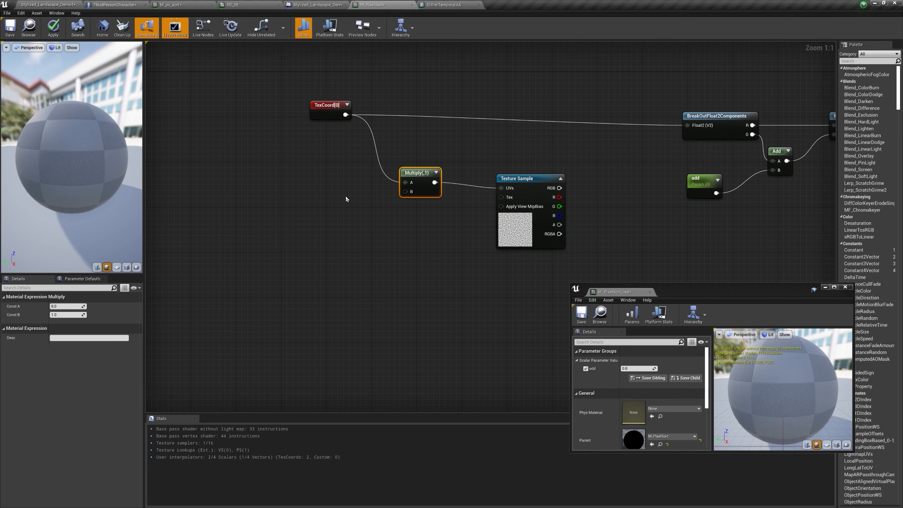
# Add a Constant2Vector of 50, 0.01 and connect it to the B input of the UV Multiply.
pyautogui.click(347, 200)
pyautogui.moveTo(363, 210); pyautogui.dragTo(405, 192)
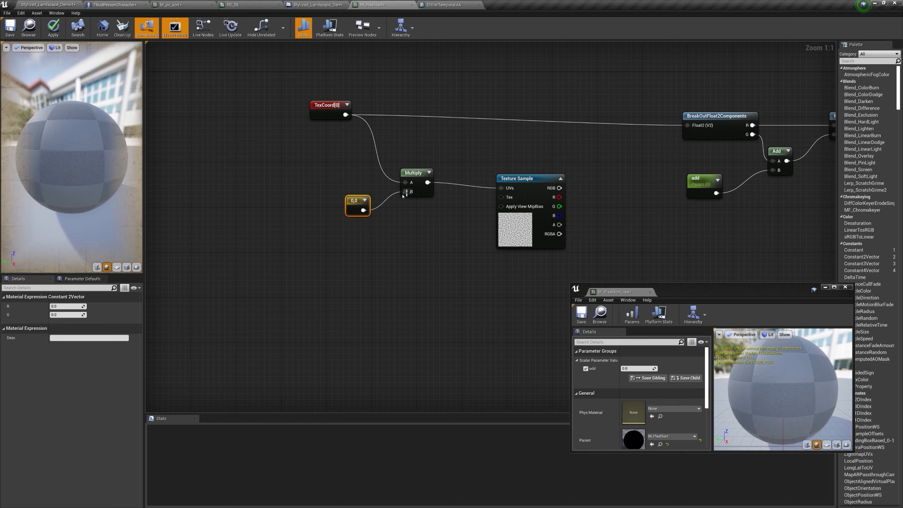
pyautogui.click(59, 308)
pyautogui.write('50')
pyautogui.press('Return')
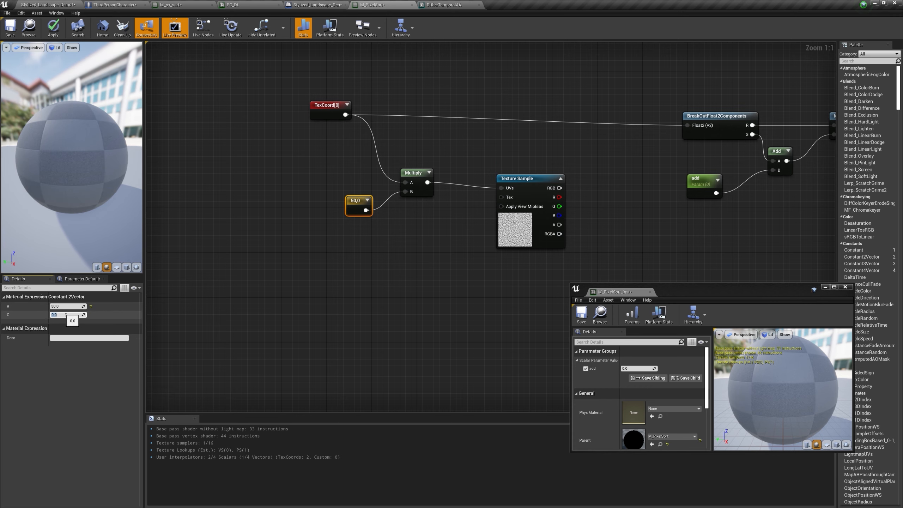
pyautogui.press('Return')
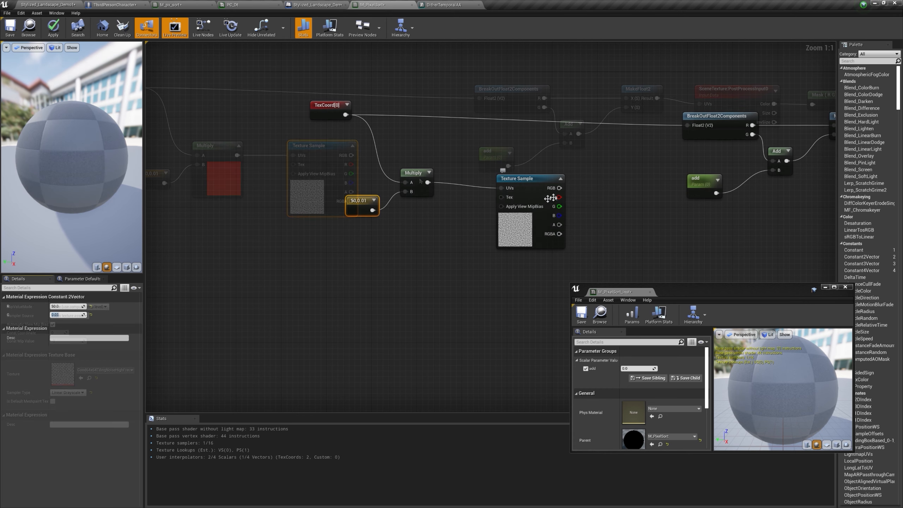
# Connect the Texture Sample's R output to the Add node's B input in place of the add parameter, and apply the material.
pyautogui.moveTo(486, 154); pyautogui.dragTo(482, 181)
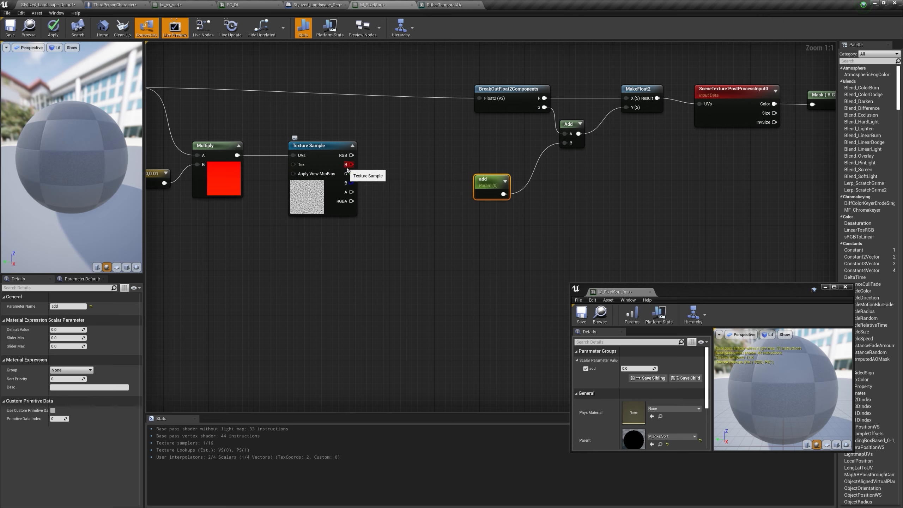
pyautogui.moveTo(348, 165); pyautogui.dragTo(566, 143)
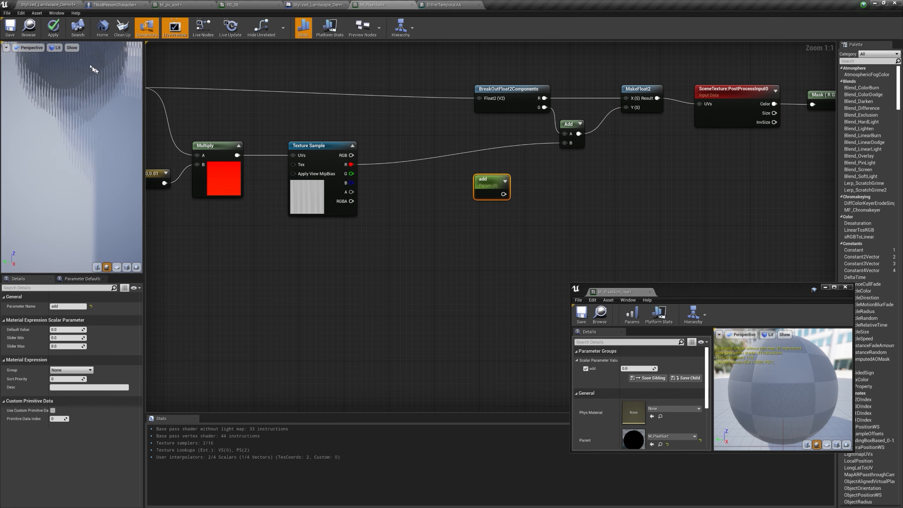
pyautogui.click(53, 27)
pyautogui.click(46, 4)
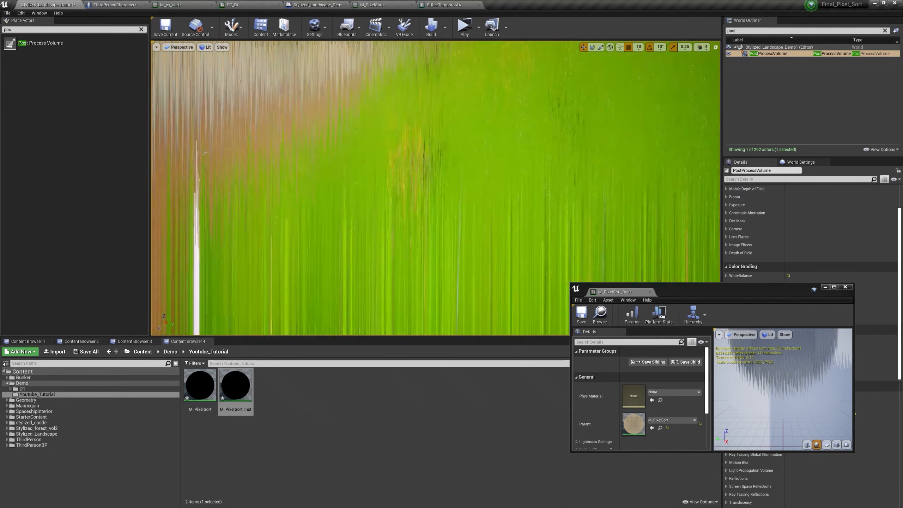
# Add a LinearGradient node to M_PixelSort and connect its VGradient output to the A input of a new Add node.
pyautogui.click(372, 4)
pyautogui.rightClick(383, 223)
pyautogui.write('li')
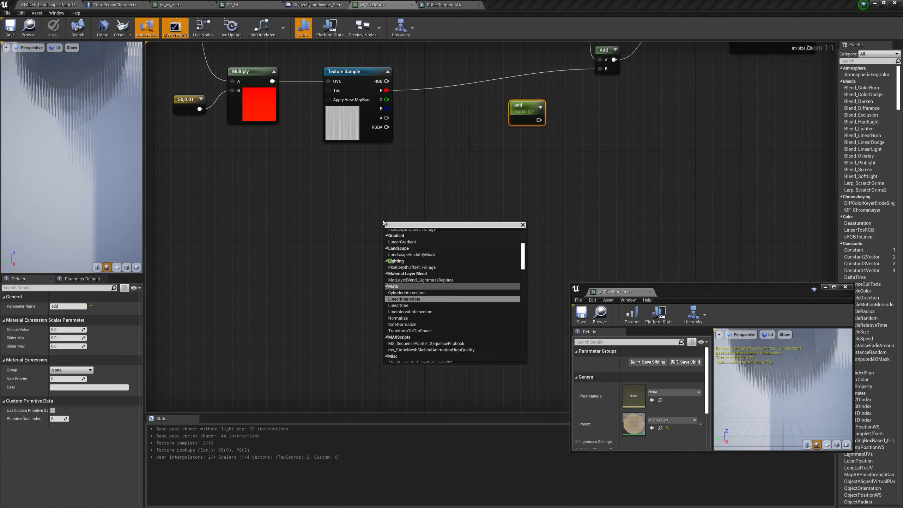
pyautogui.write('ne grad')
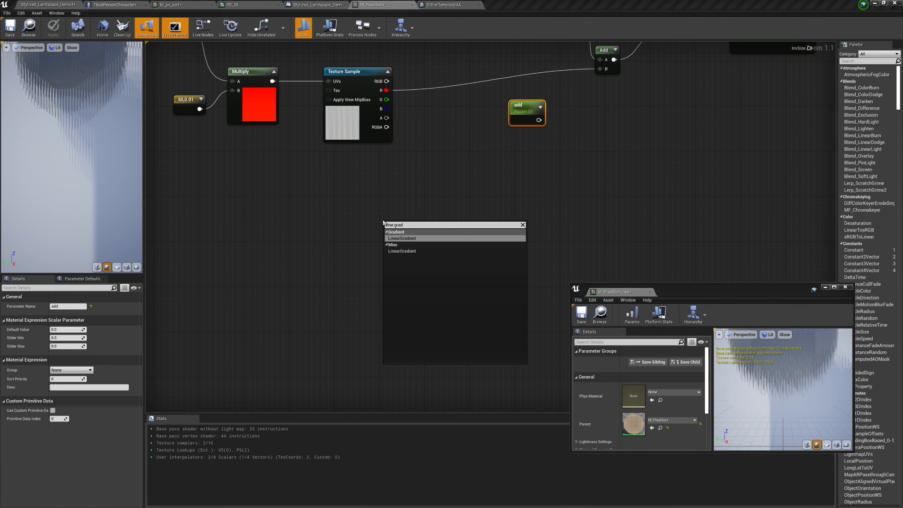
pyautogui.press('Return')
pyautogui.moveTo(412, 226); pyautogui.dragTo(318, 207)
pyautogui.moveTo(407, 270); pyautogui.dragTo(426, 228, button='right')
pyautogui.press('a')
pyautogui.click(455, 171)
pyautogui.moveTo(373, 183); pyautogui.dragTo(460, 185)
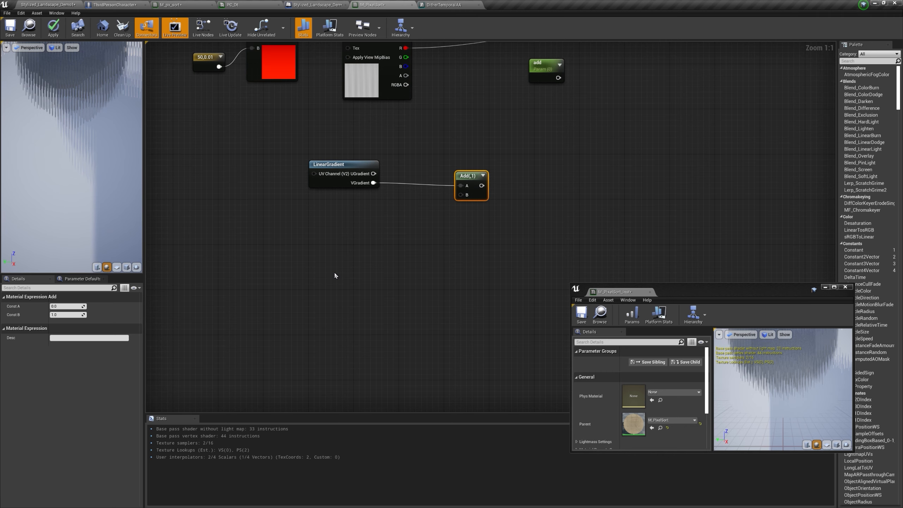
# Create a scalar parameter named Alpha and a Multiply node with Const B set to 2.
pyautogui.press('s')
pyautogui.click(333, 269)
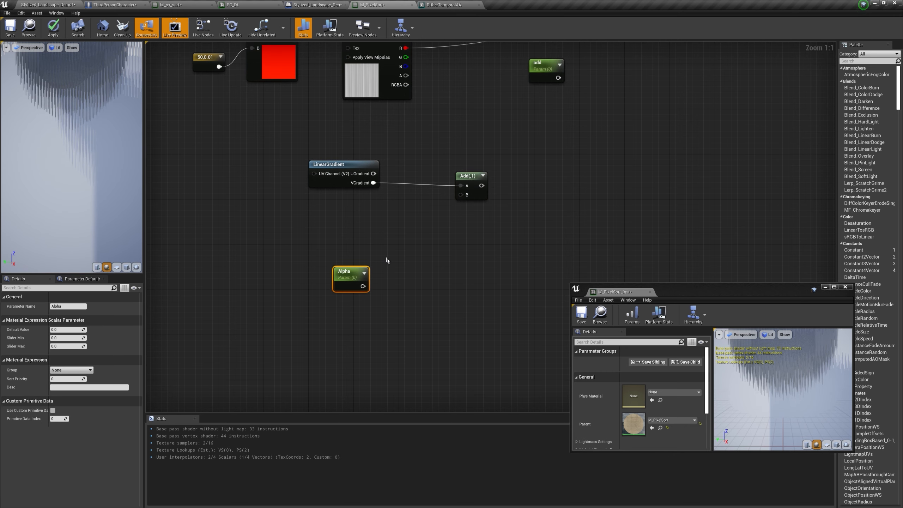
pyautogui.press('m')
pyautogui.click(382, 273)
pyautogui.click(66, 314)
pyautogui.write('2')
pyautogui.press('Return')
# Chain Alpha and its Multiply into a new Subtract node and connect the result to the gradient Add node's B input.
pyautogui.moveTo(363, 286); pyautogui.dragTo(456, 279)
pyautogui.write('sub')
pyautogui.press('Return')
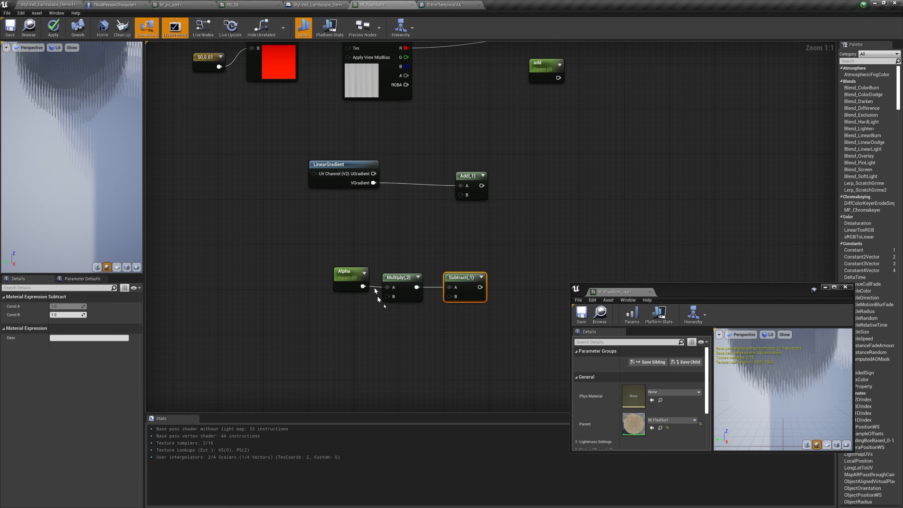
pyautogui.moveTo(486, 287); pyautogui.dragTo(527, 266)
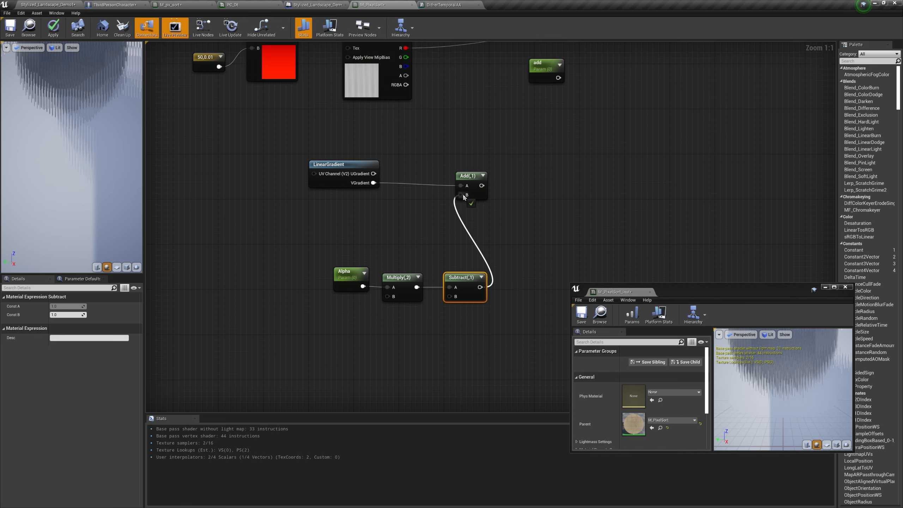
pyautogui.moveTo(462, 193); pyautogui.dragTo(461, 194)
# Create an Add node combining the Texture Sample's R output with the gradient Add result, moving the unused add parameter aside.
pyautogui.moveTo(496, 180); pyautogui.dragTo(467, 302, button='right')
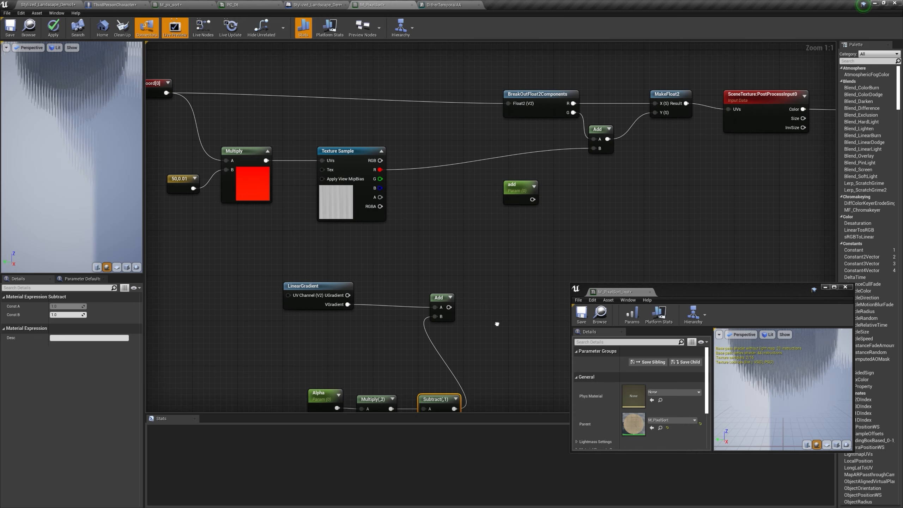
pyautogui.moveTo(466, 249); pyautogui.dragTo(444, 247, button='right')
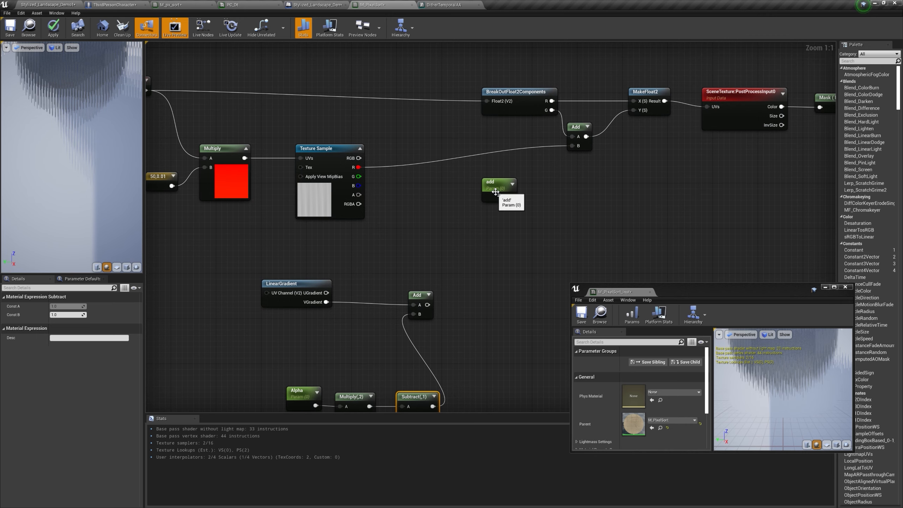
pyautogui.moveTo(495, 193); pyautogui.dragTo(557, 204)
pyautogui.click(388, 175)
pyautogui.moveTo(359, 167); pyautogui.dragTo(392, 186)
pyautogui.moveTo(427, 304); pyautogui.dragTo(392, 196)
pyautogui.moveTo(401, 177); pyautogui.dragTo(434, 160)
# Insert a Multiply node between the noise Add and the UV Add, with the Subtract output connected to B.
pyautogui.press('m')
pyautogui.click(482, 155)
pyautogui.moveTo(439, 169); pyautogui.dragTo(487, 170)
pyautogui.moveTo(512, 169); pyautogui.dragTo(487, 158, button='right')
pyautogui.moveTo(490, 158); pyautogui.dragTo(548, 138)
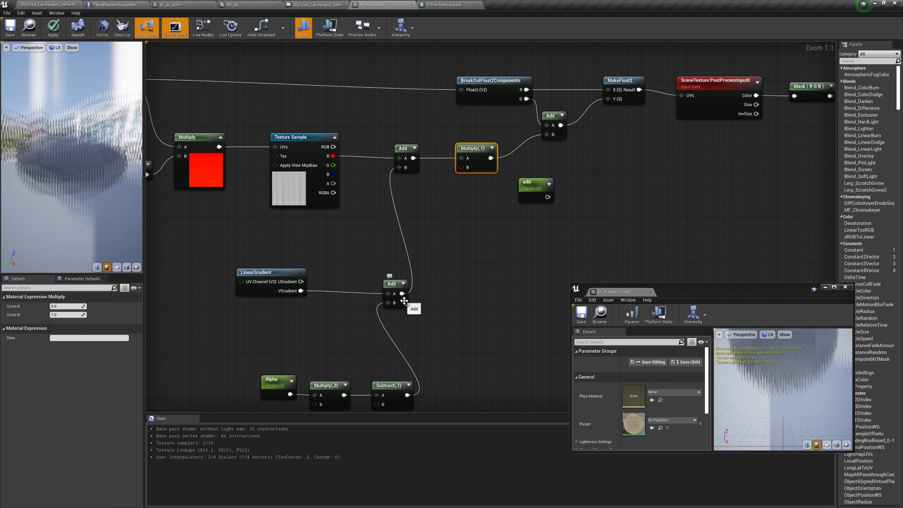
pyautogui.moveTo(407, 395); pyautogui.dragTo(466, 167)
# Apply the material, enable the Alpha parameter in M_PixelSort_Inst, set it to 0 and vary the value over the level.
pyautogui.click(53, 31)
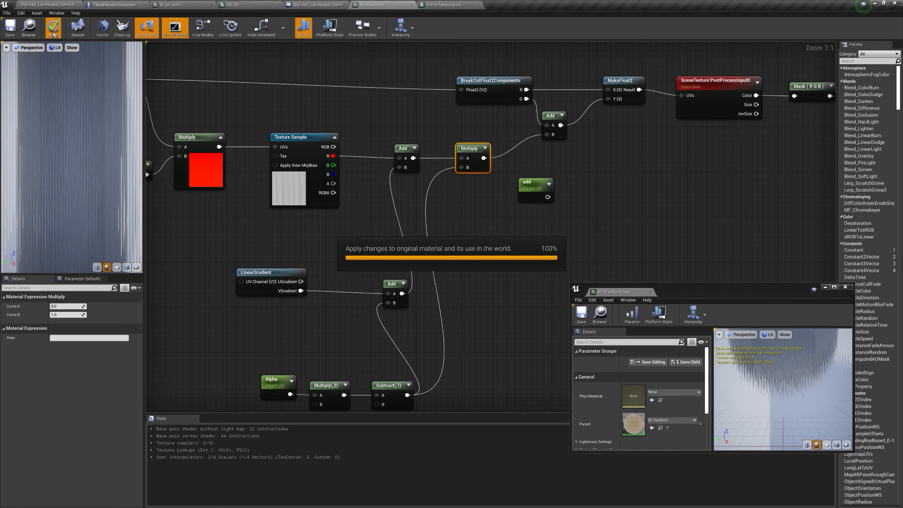
pyautogui.click(31, 4)
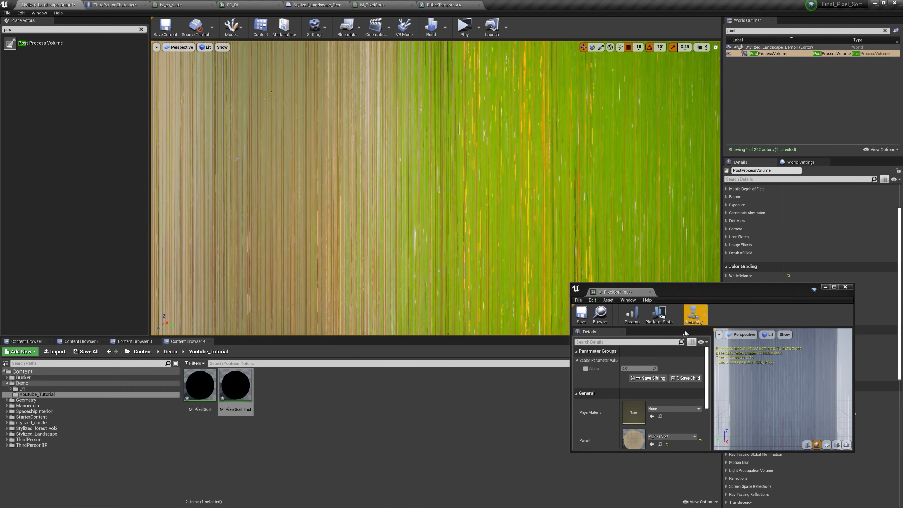
pyautogui.click(586, 368)
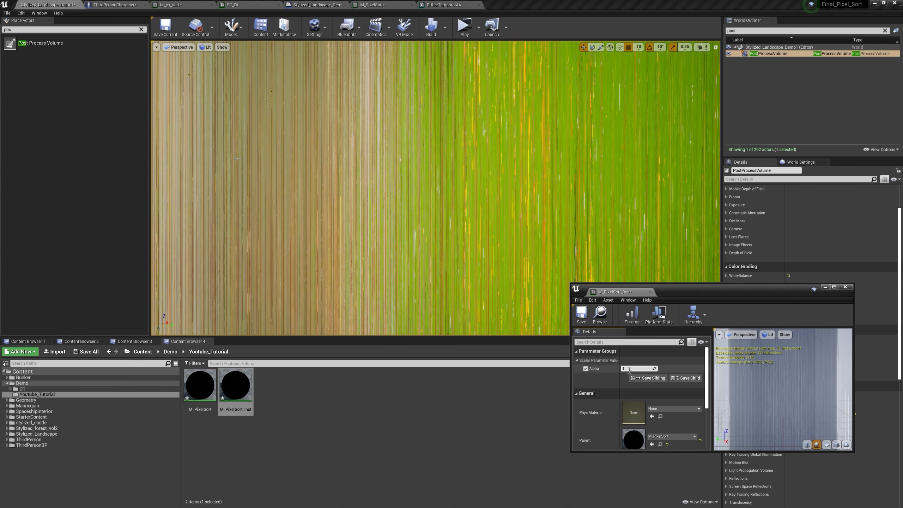
pyautogui.click(629, 369)
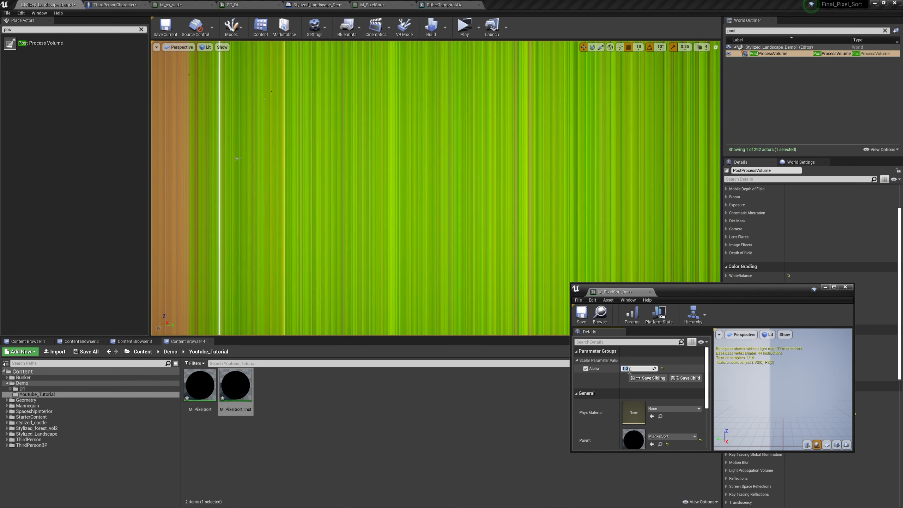
pyautogui.write('0')
pyautogui.press('Return')
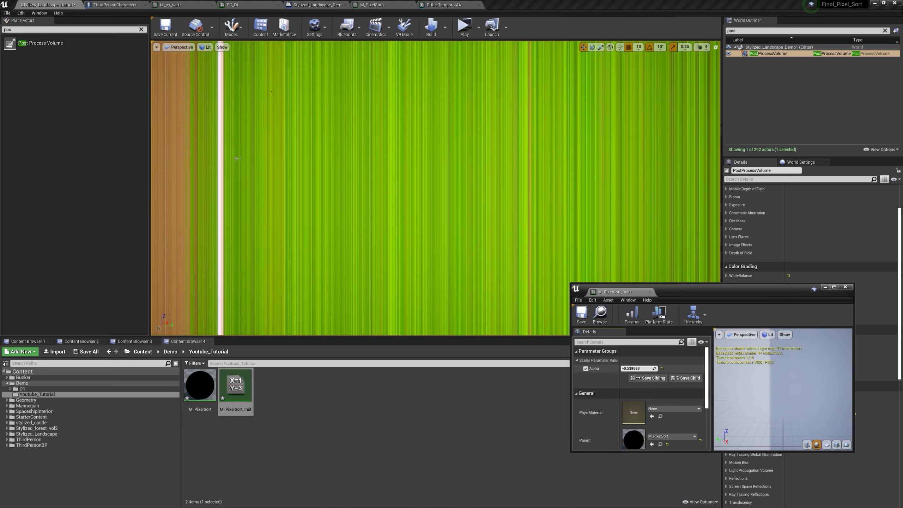
pyautogui.moveTo(654, 368); pyautogui.dragTo(669, 368)
# Connect the noise Add output directly to the UV Add node's B input in M_PixelSort and move the Multiply node aside.
pyautogui.click(372, 5)
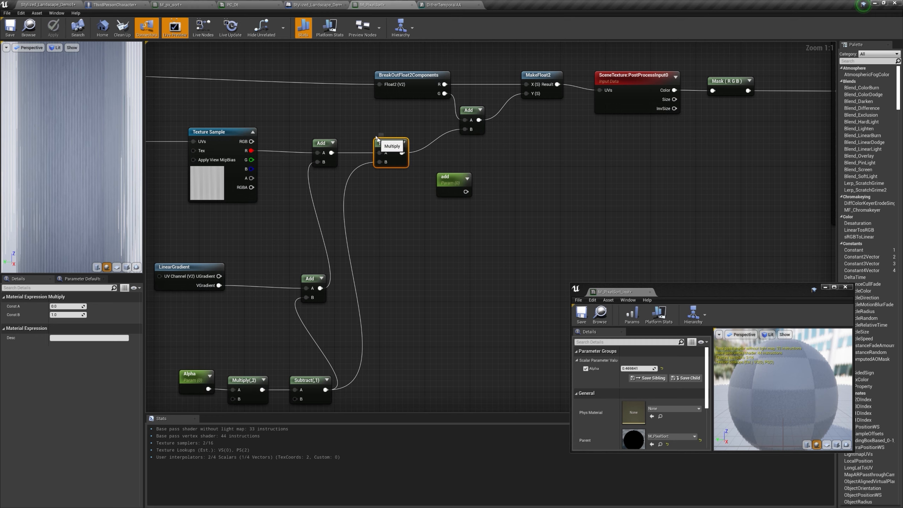
pyautogui.moveTo(334, 154); pyautogui.dragTo(463, 128)
pyautogui.moveTo(390, 146); pyautogui.dragTo(583, 224)
# Insert a Lerp_3Color node between the RGB Mask and Emissive Color, with the Mask connected to its A input.
pyautogui.moveTo(689, 205); pyautogui.dragTo(410, 241, button='right')
pyautogui.moveTo(514, 194); pyautogui.dragTo(530, 195, button='right')
pyautogui.click(429, 165)
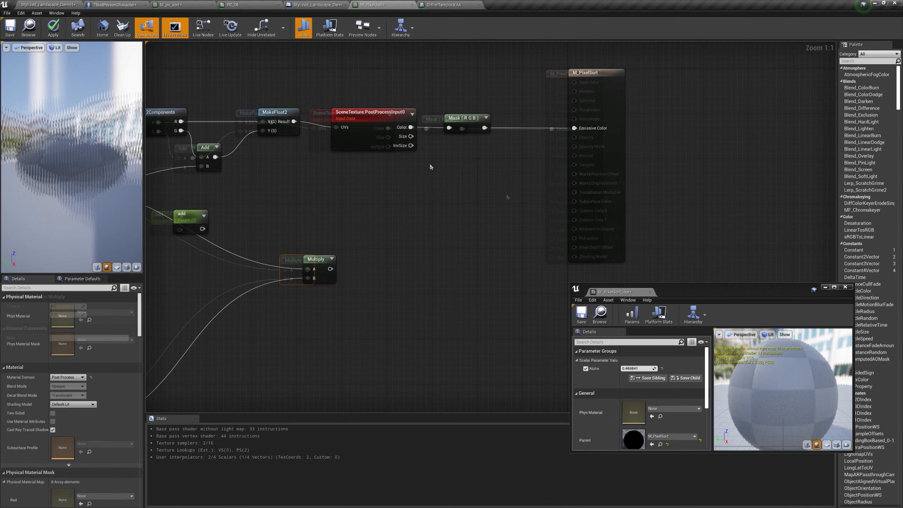
pyautogui.rightClick(450, 179)
pyautogui.write('lerp')
pyautogui.press('Return')
pyautogui.moveTo(469, 183); pyautogui.dragTo(520, 158)
pyautogui.moveTo(484, 128); pyautogui.dragTo(576, 128)
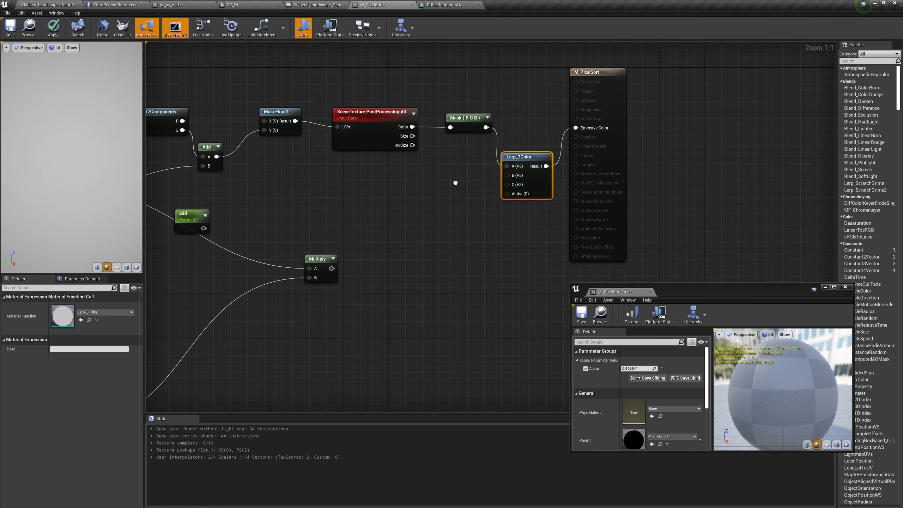
# Move the M_PixelSort output node farther away and connect a new constant of 0 to Lerp_3Color's B and C inputs.
pyautogui.moveTo(455, 182); pyautogui.dragTo(406, 156, button='right')
pyautogui.moveTo(555, 119); pyautogui.dragTo(668, 125)
pyautogui.press('1')
pyautogui.click(376, 168)
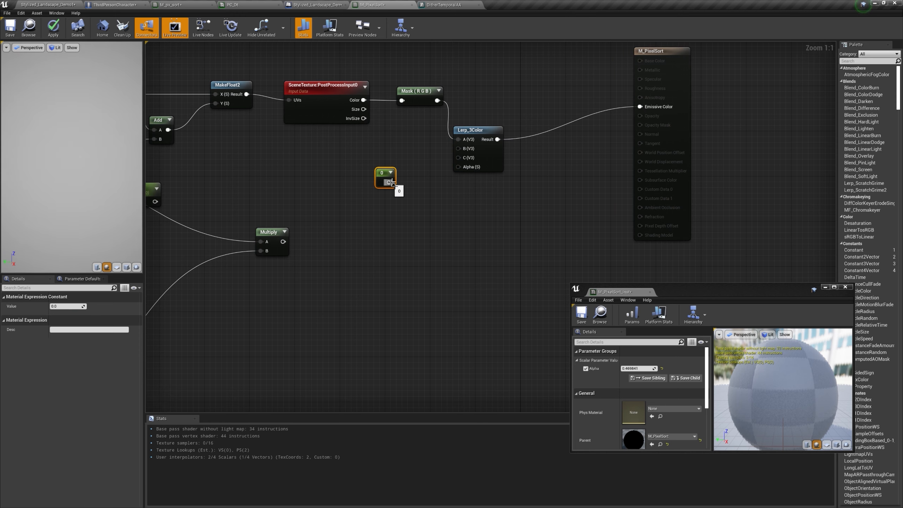
pyautogui.moveTo(391, 183); pyautogui.dragTo(462, 159)
pyautogui.moveTo(390, 182); pyautogui.dragTo(462, 157)
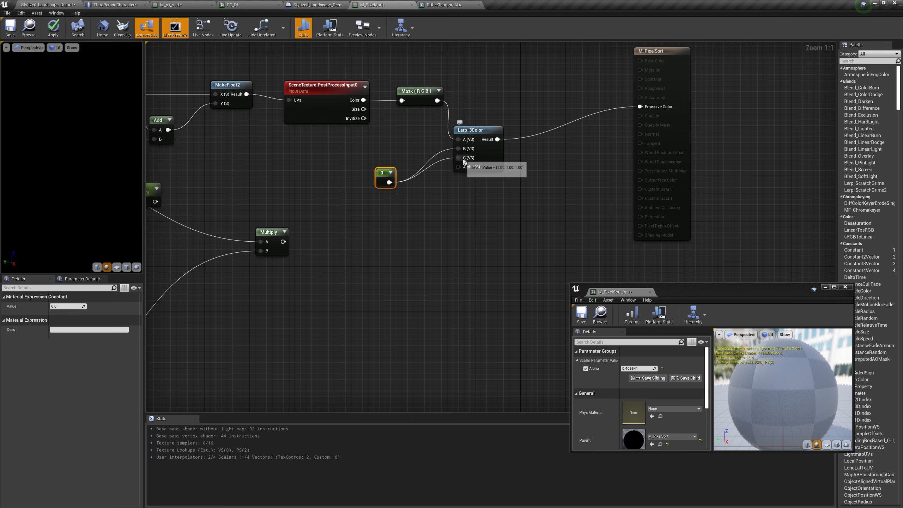
# Delete the Multiply node that was moved aside from the noise chain.
pyautogui.scroll(-2, 474, 209)
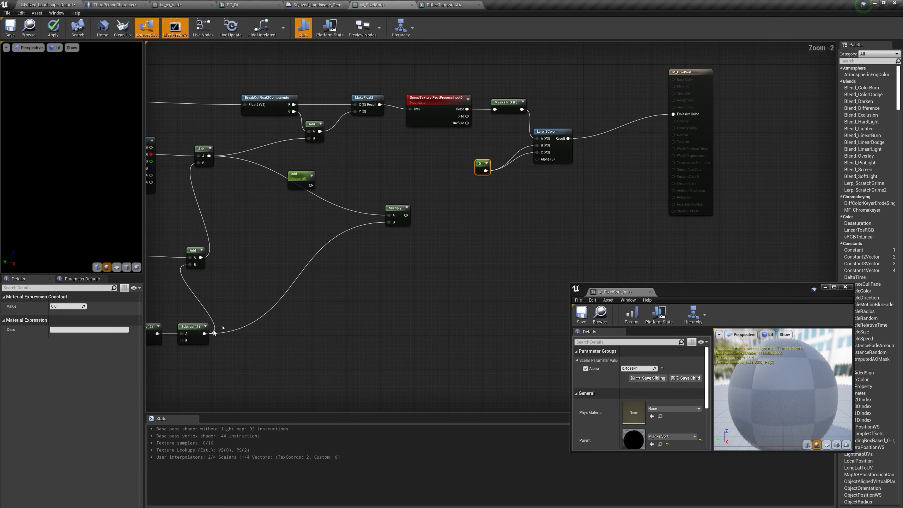
pyautogui.click(388, 210)
pyautogui.press('Delete')
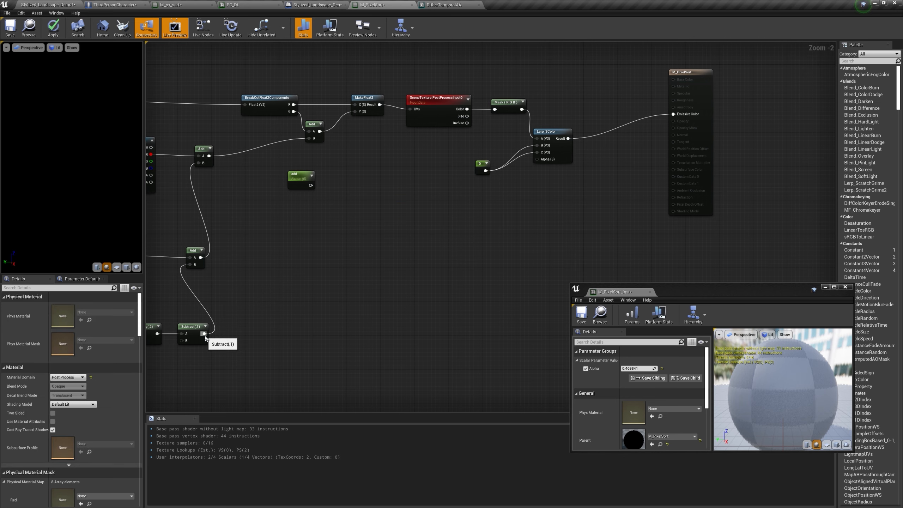
# Connect the Subtract output to Lerp_3Color's Alpha, move the 0 constant clear of the wire, and apply the material.
pyautogui.moveTo(205, 333); pyautogui.dragTo(543, 163)
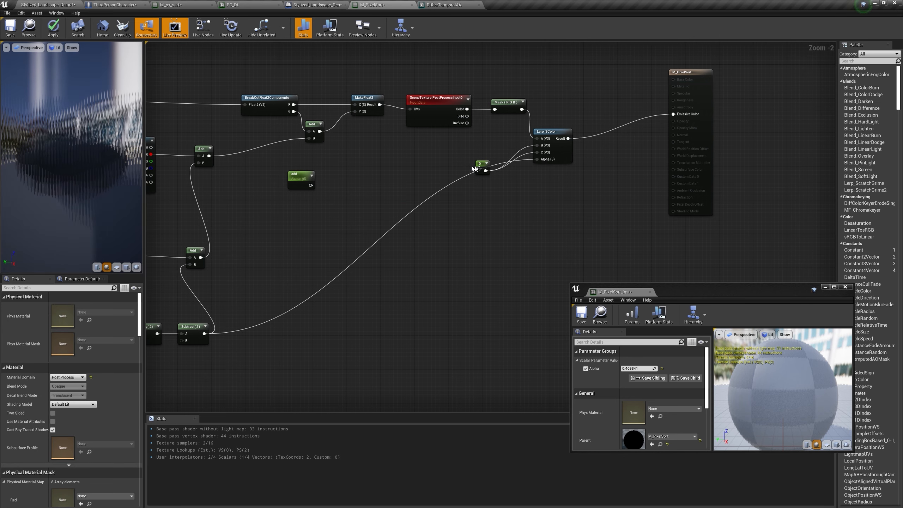
pyautogui.moveTo(484, 165); pyautogui.dragTo(461, 142)
pyautogui.click(52, 32)
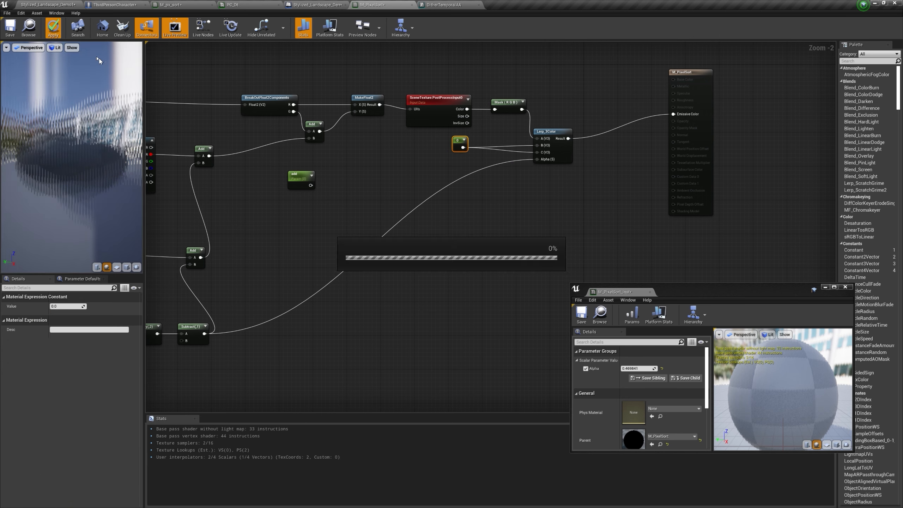
# Test the material instance in the level with Alpha at 0, at 1 and at values in between.
pyautogui.click(47, 4)
pyautogui.click(651, 370)
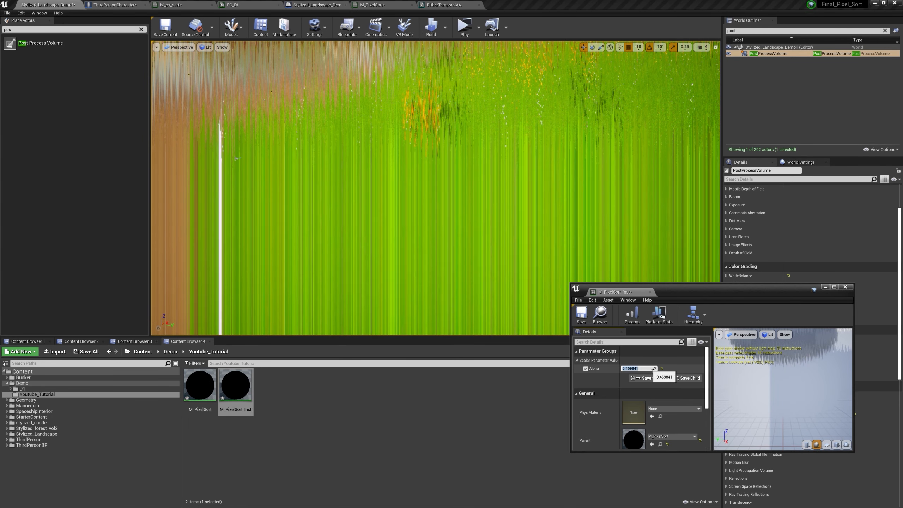
pyautogui.write('0')
pyautogui.press('Return')
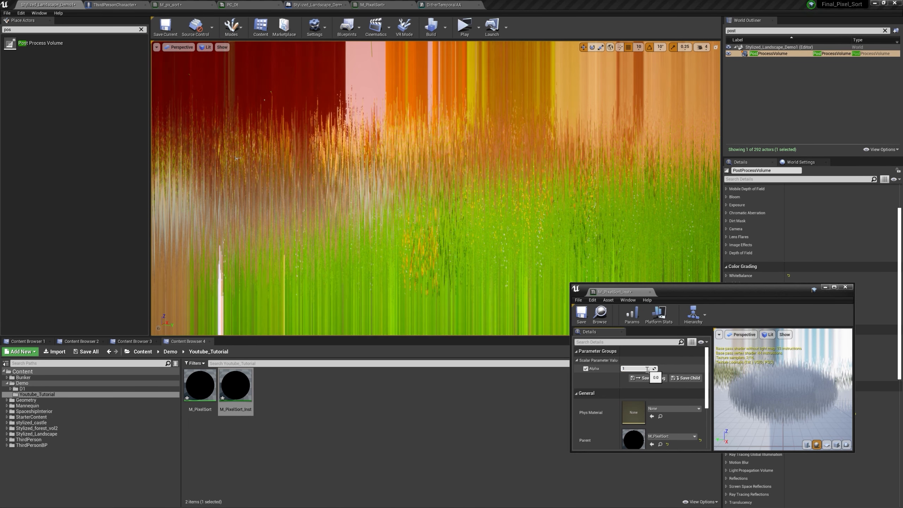
pyautogui.write('1')
pyautogui.press('Return')
pyautogui.moveTo(653, 368)
pyautogui.mouseDown()
pyautogui.moveTo(645, 368)
pyautogui.moveTo(663, 368)
pyautogui.mouseUp()
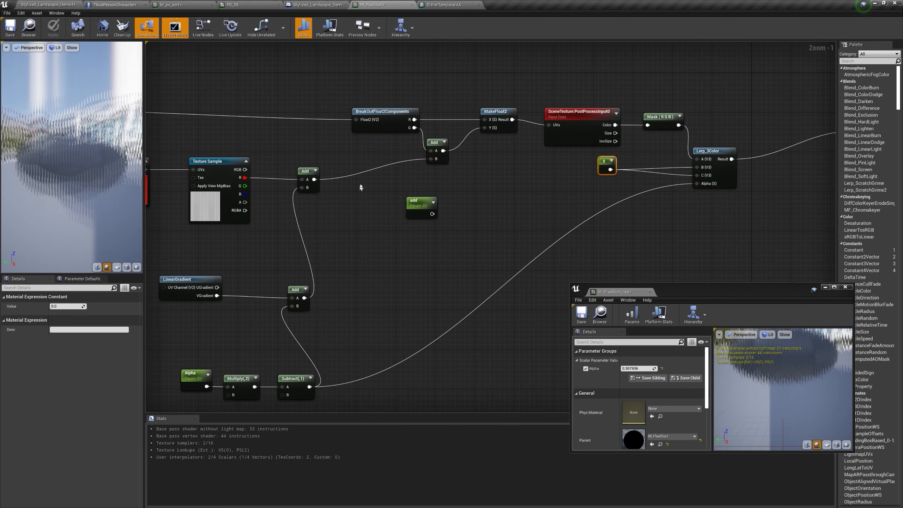
# Insert a Multiply node between the noise Add and the UV Add, with the gradient Add feeding its B input.
pyautogui.click(360, 187)
pyautogui.moveTo(315, 179); pyautogui.dragTo(366, 184)
pyautogui.moveTo(305, 298); pyautogui.dragTo(431, 159)
# Insert a Saturate node after the gradient Add and feed its output to the noise Add's B and Multiply's B.
pyautogui.moveTo(310, 314); pyautogui.dragTo(354, 270, button='right')
pyautogui.click(355, 269)
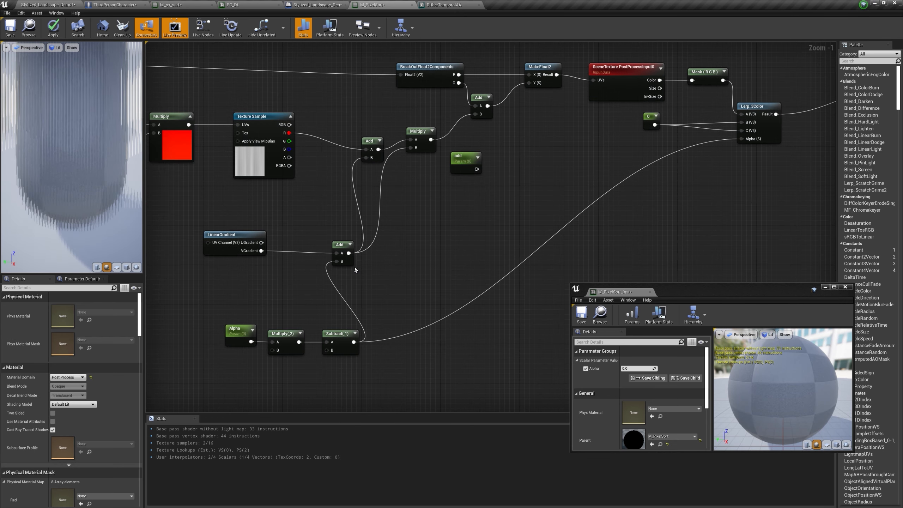
pyautogui.write('sa')
pyautogui.moveTo(349, 253); pyautogui.dragTo(366, 158)
pyautogui.press('Return')
pyautogui.moveTo(397, 253); pyautogui.dragTo(412, 148)
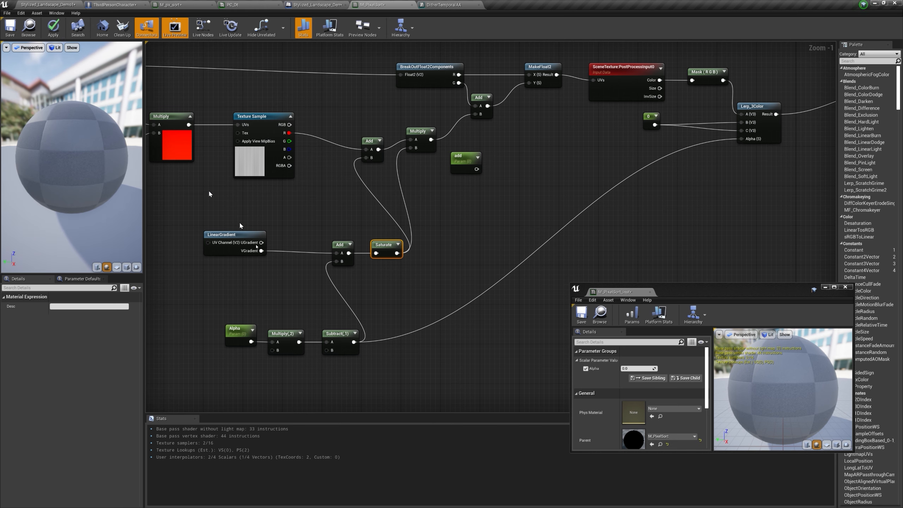
# Set the Alpha parameter's Slider Max to 1 and apply the material.
pyautogui.click(236, 346)
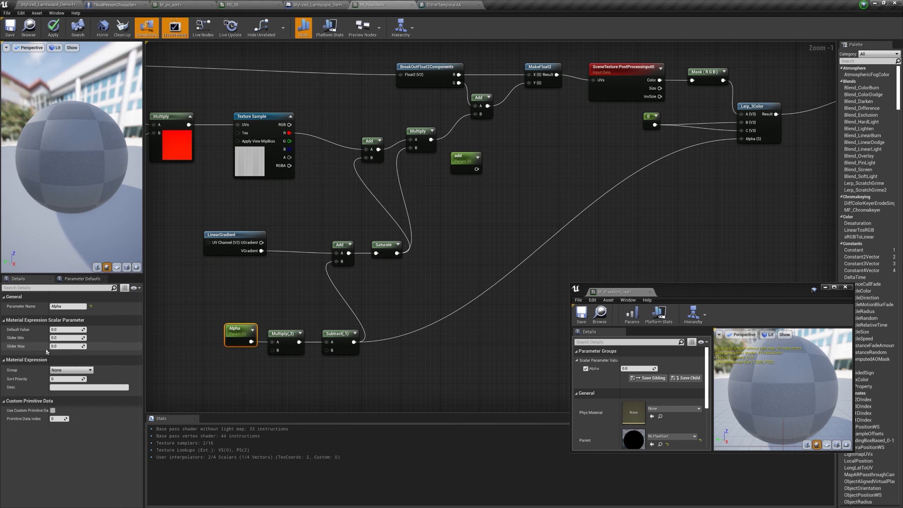
pyautogui.click(59, 345)
pyautogui.write('1')
pyautogui.press('Return')
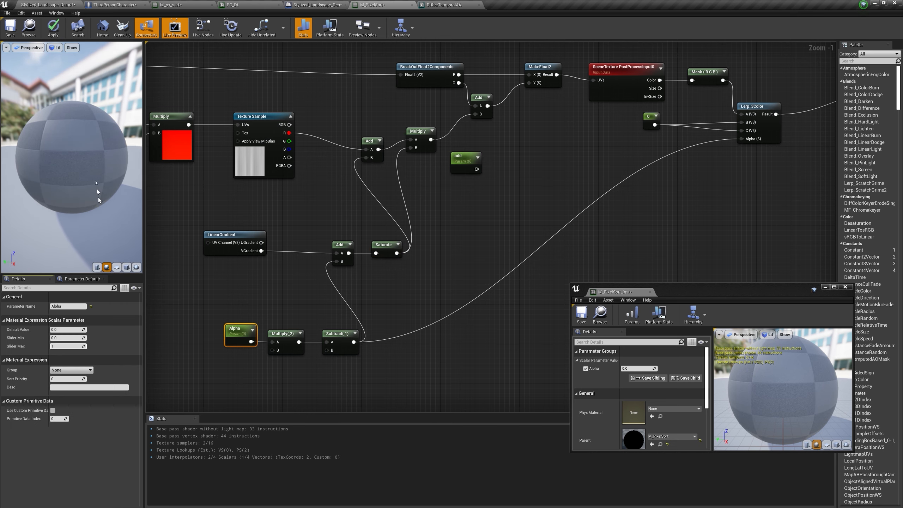
pyautogui.click(53, 27)
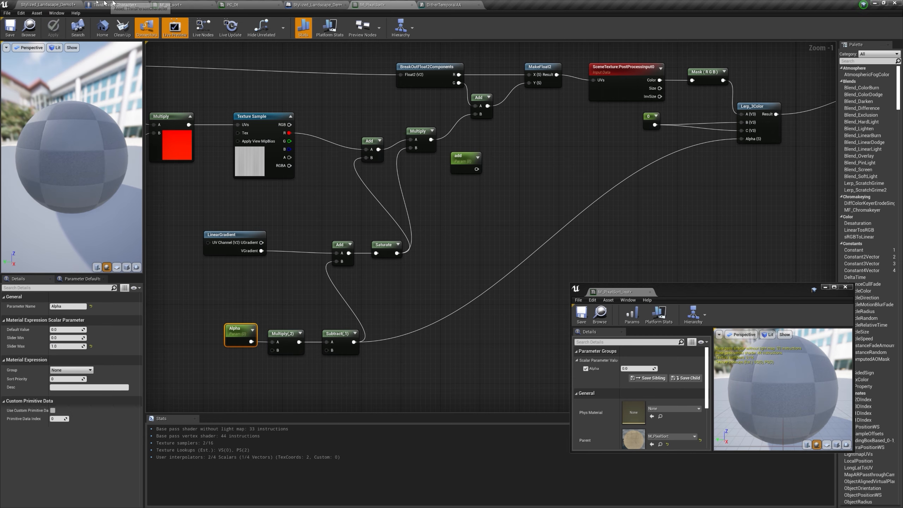
# Check the effect in the level by sweeping the instance's Alpha up and back close to 0.
pyautogui.click(70, 3)
pyautogui.moveTo(629, 368); pyautogui.dragTo(644, 369)
pyautogui.moveTo(632, 369)
pyautogui.mouseDown()
pyautogui.moveTo(648, 368)
pyautogui.moveTo(624, 368)
pyautogui.moveTo(652, 370)
pyautogui.moveTo(623, 368)
pyautogui.mouseUp()
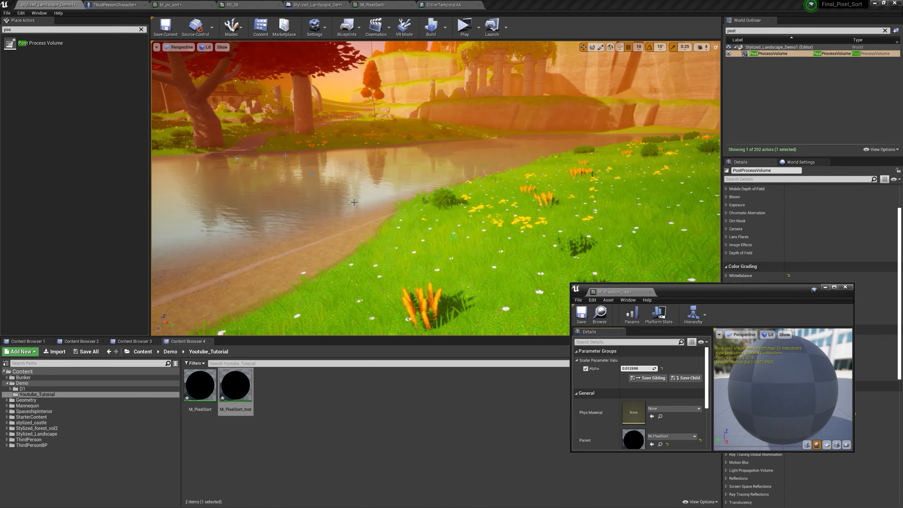
# Insert a OneMinus node between LinearGradient's VGradient output and the A input of the gradient Add in M_PixelSort.
pyautogui.click(373, 3)
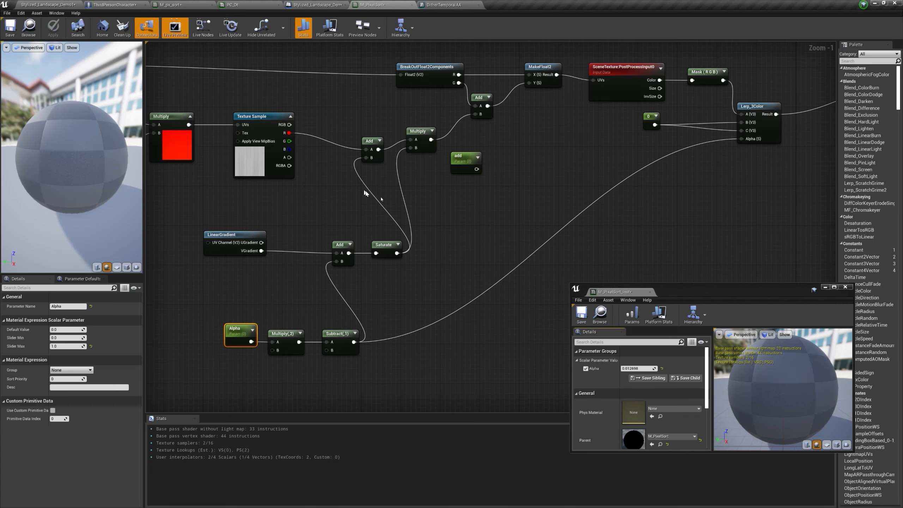
pyautogui.moveTo(452, 225); pyautogui.dragTo(432, 210, button='right')
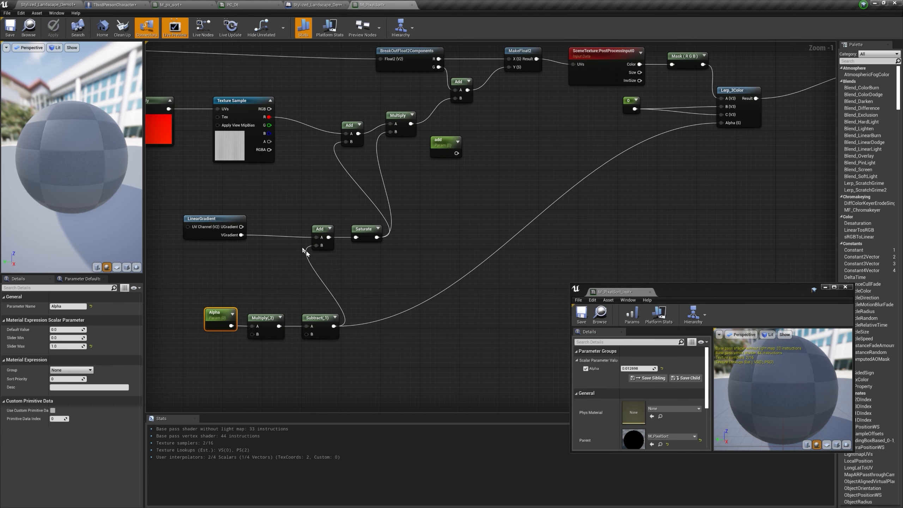
pyautogui.moveTo(279, 205); pyautogui.dragTo(279, 205)
pyautogui.write('on')
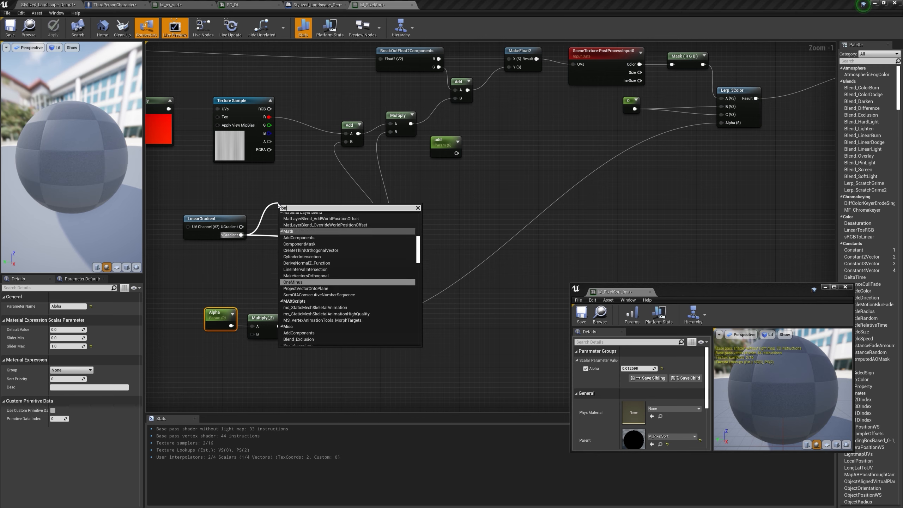
pyautogui.press('Return')
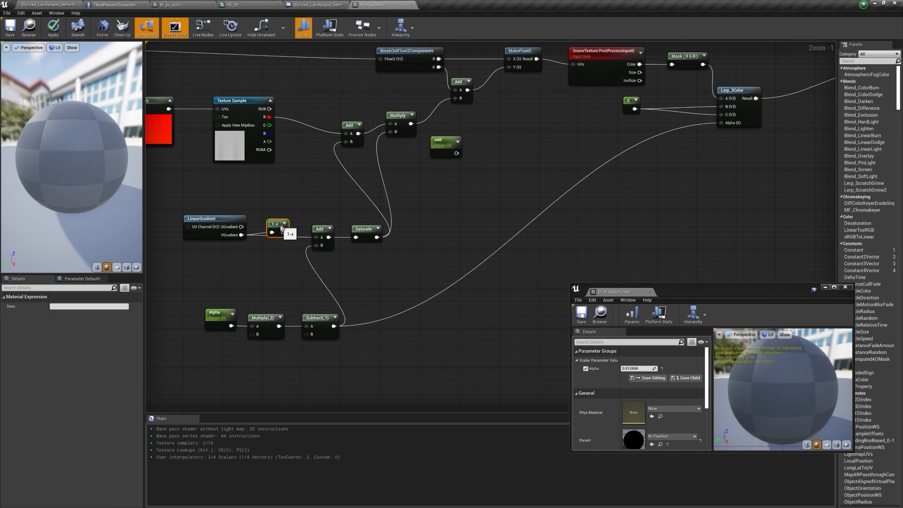
pyautogui.moveTo(319, 239); pyautogui.dragTo(320, 238)
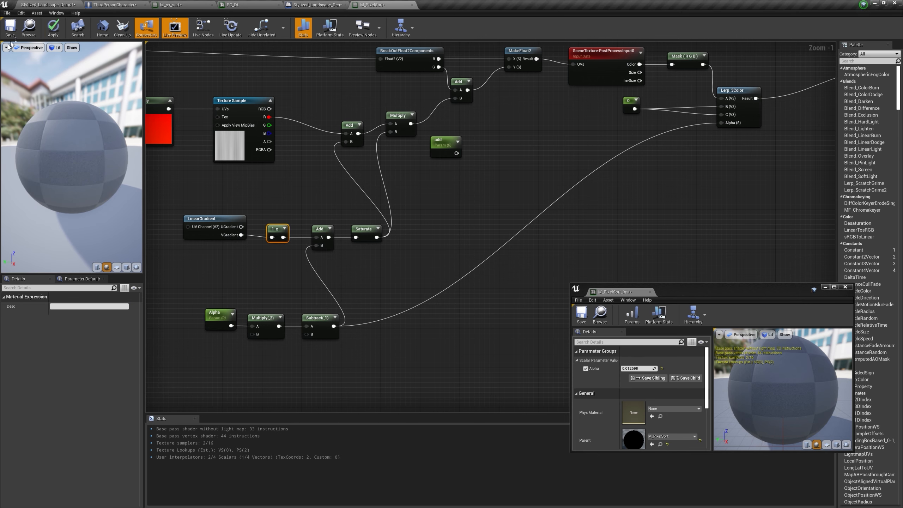
# Test the inverted gradient in the level by varying the instance's Alpha with the trees in view.
pyautogui.click(32, 4)
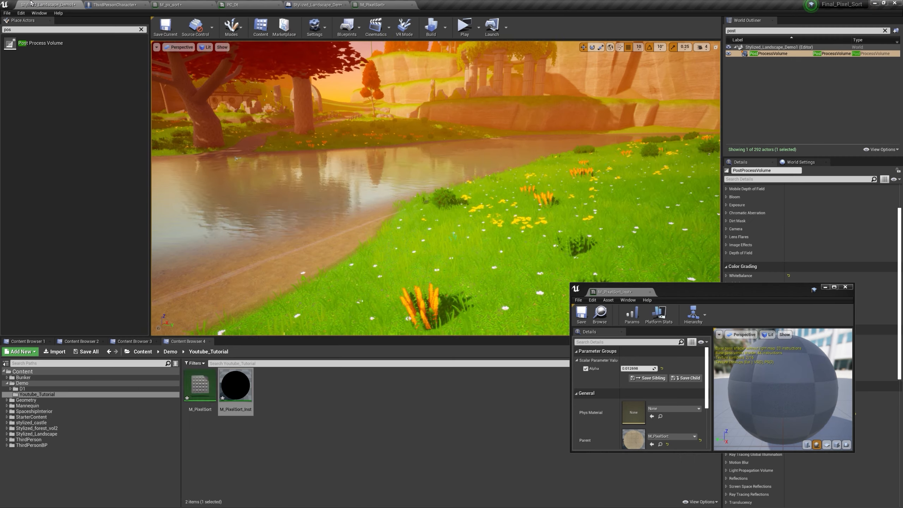
pyautogui.moveTo(635, 371)
pyautogui.mouseDown()
pyautogui.moveTo(651, 371)
pyautogui.moveTo(626, 369)
pyautogui.mouseUp()
pyautogui.moveTo(436, 188); pyautogui.dragTo(412, 176, button='right')
pyautogui.moveTo(635, 367)
pyautogui.mouseDown()
pyautogui.moveTo(651, 368)
pyautogui.moveTo(624, 368)
pyautogui.moveTo(654, 369)
pyautogui.moveTo(630, 369)
pyautogui.mouseUp()
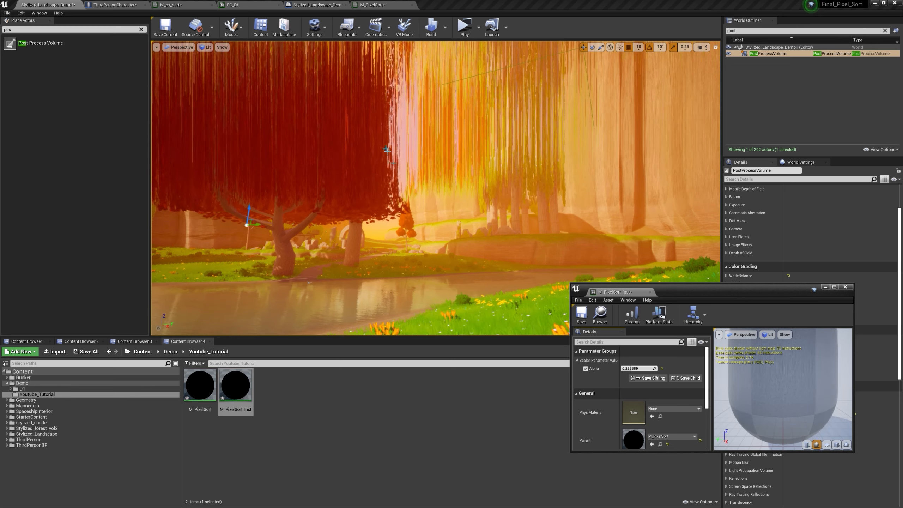
# Insert a Panner node between TexCoord and the A input of the noise UV Multiply in M_PixelSort.
pyautogui.click(397, 3)
pyautogui.moveTo(311, 79); pyautogui.dragTo(387, 98, button='right')
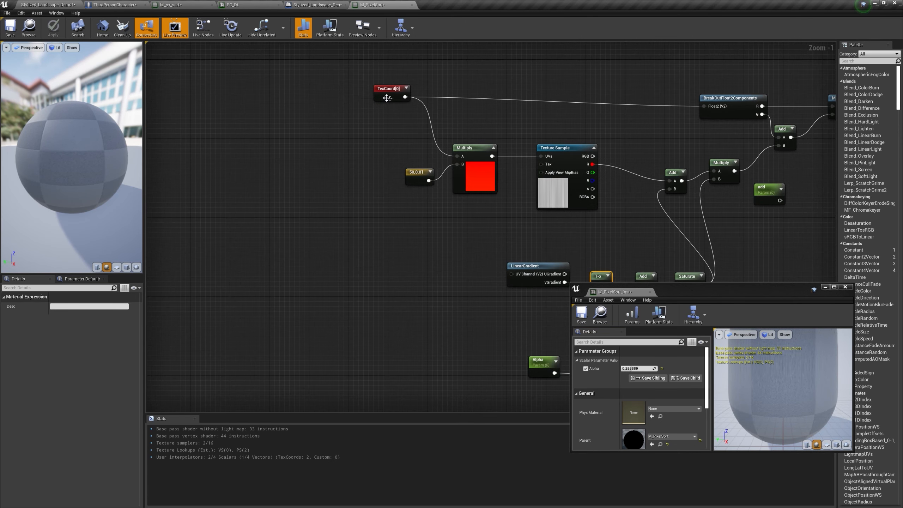
pyautogui.click(378, 118)
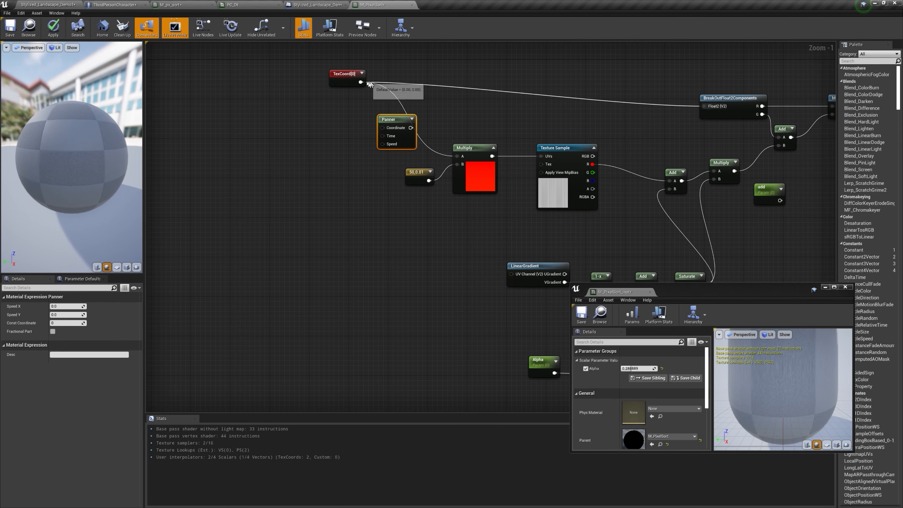
pyautogui.moveTo(380, 122); pyautogui.dragTo(419, 134)
pyautogui.press('Escape')
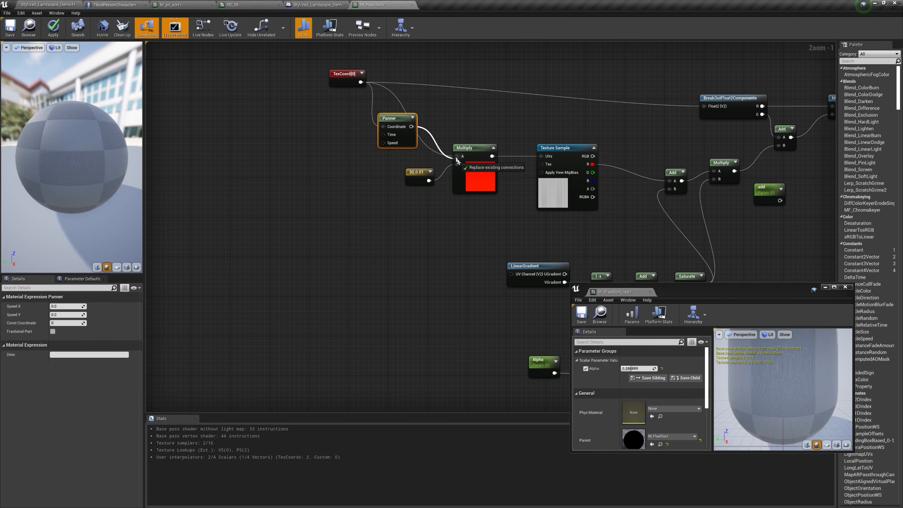
pyautogui.moveTo(457, 161); pyautogui.dragTo(457, 160)
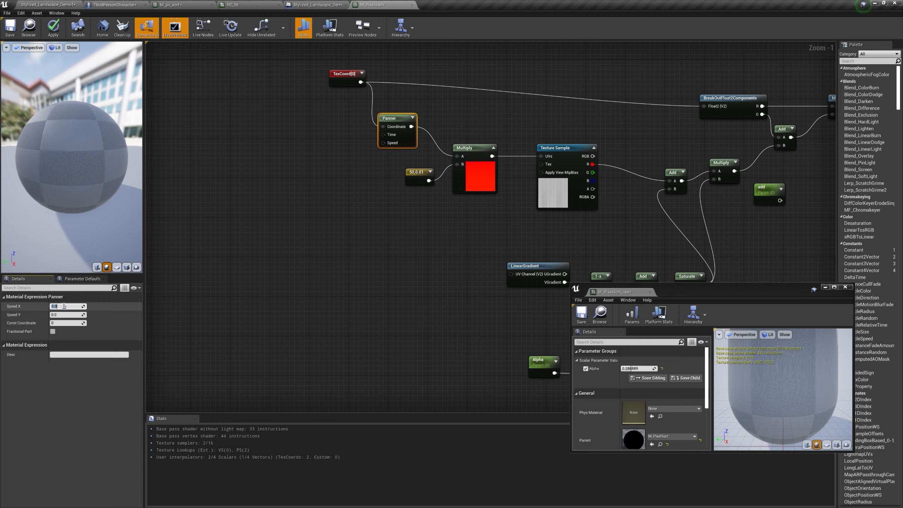
# Set the Panner's Speed X to 1, apply the material and check the moving streaks in the level with a lower Alpha.
pyautogui.click(55, 30)
pyautogui.click(72, 3)
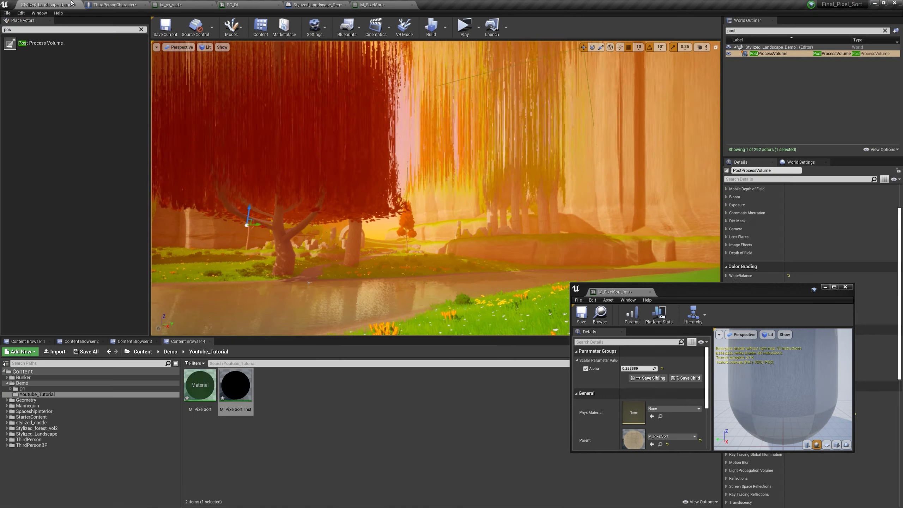
pyautogui.moveTo(632, 369)
pyautogui.mouseDown()
pyautogui.moveTo(641, 368)
pyautogui.moveTo(629, 369)
pyautogui.mouseUp()
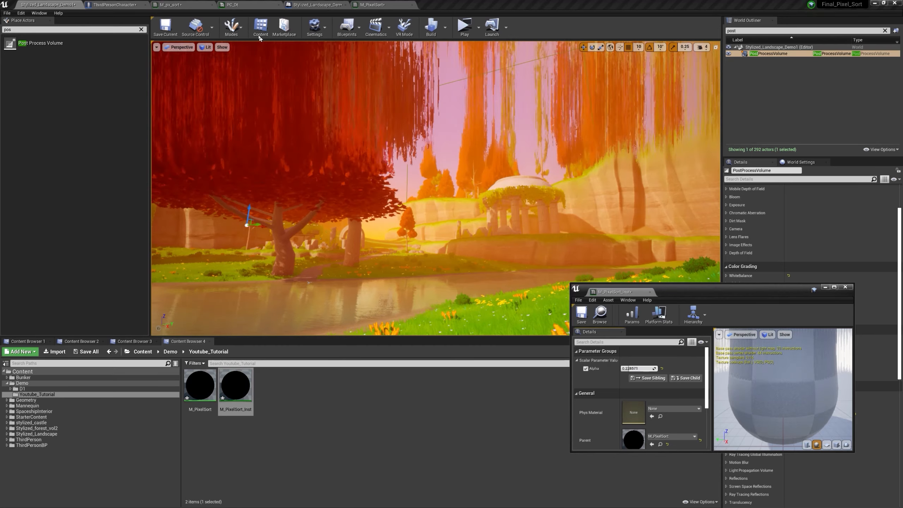
# Spread the M_PixelSort output, Lerp_3Color and 0 constant nodes out to make room after the RGB Mask.
pyautogui.click(377, 4)
pyautogui.moveTo(625, 117); pyautogui.dragTo(149, 123, button='right')
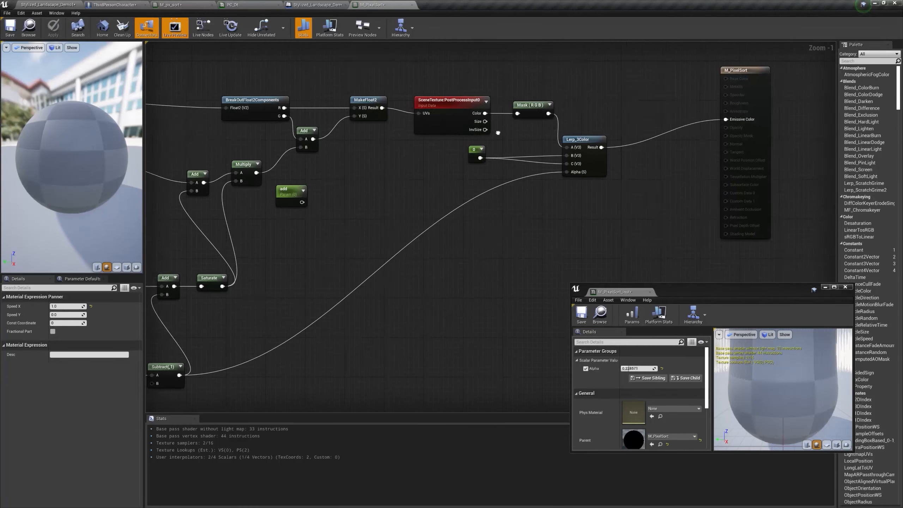
pyautogui.moveTo(583, 164); pyautogui.dragTo(455, 166, button='right')
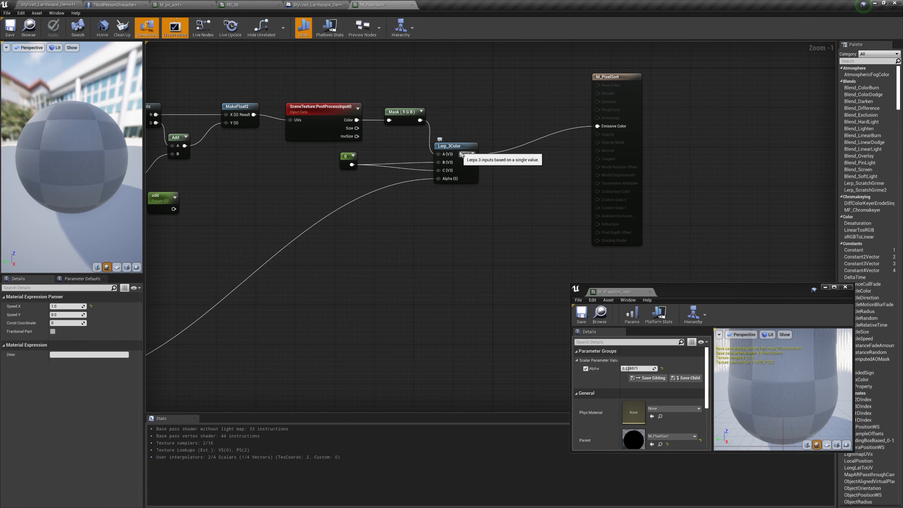
pyautogui.moveTo(461, 154); pyautogui.dragTo(599, 125)
pyautogui.moveTo(348, 162); pyautogui.dragTo(383, 241)
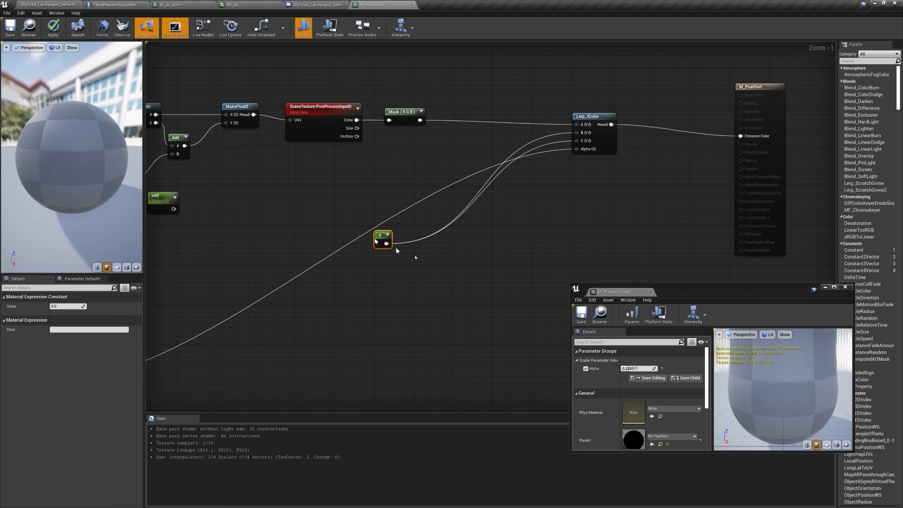
pyautogui.click(413, 149)
# Add a Blend_Lighten node with the RGB Mask connected to Blend and its Result connected to Lerp_3Color's B input.
pyautogui.scroll(1, 413, 149)
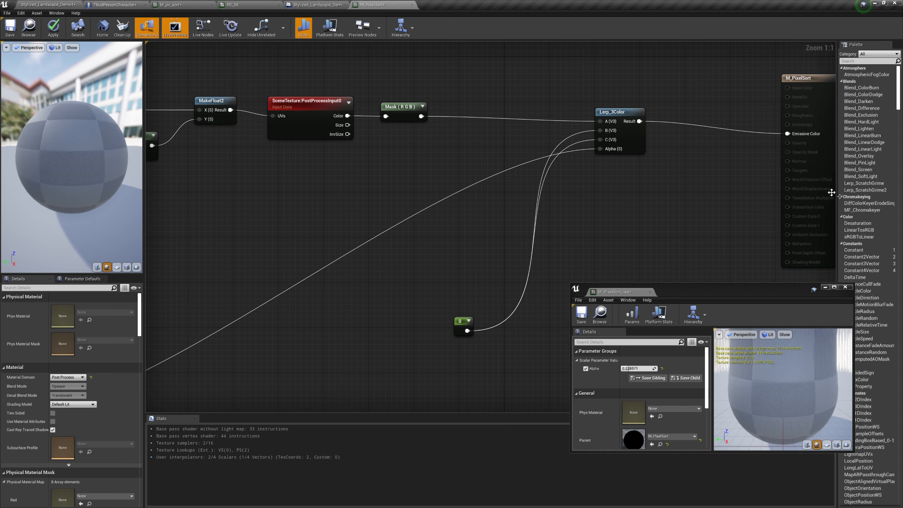
pyautogui.moveTo(418, 143); pyautogui.dragTo(415, 158)
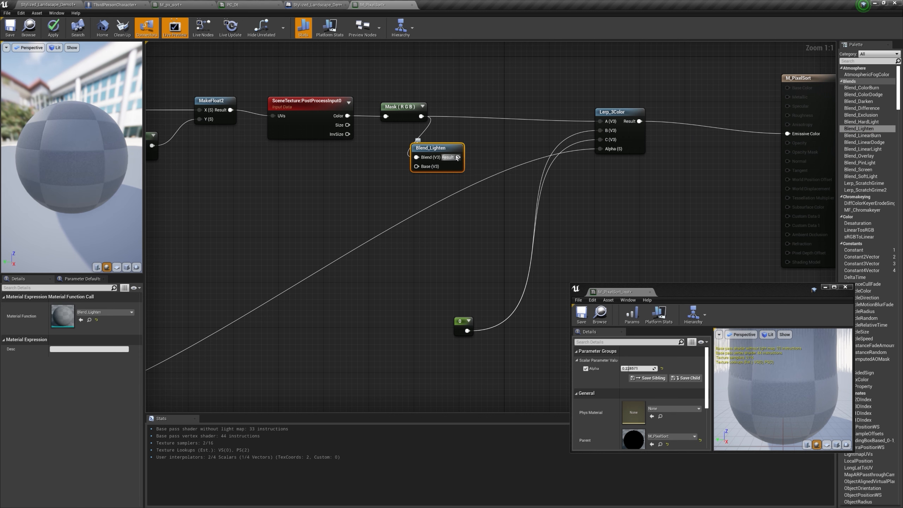
pyautogui.moveTo(620, 137); pyautogui.dragTo(610, 134)
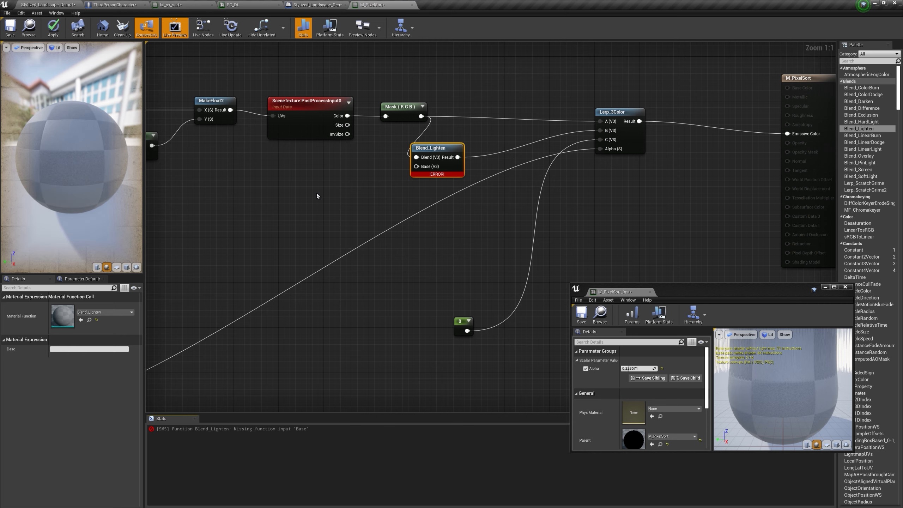
# Add a vector parameter named Color to Blend_Lighten's Base input with a cyan default of R 0, G 0.58829, B 0.694444.
pyautogui.click(310, 185)
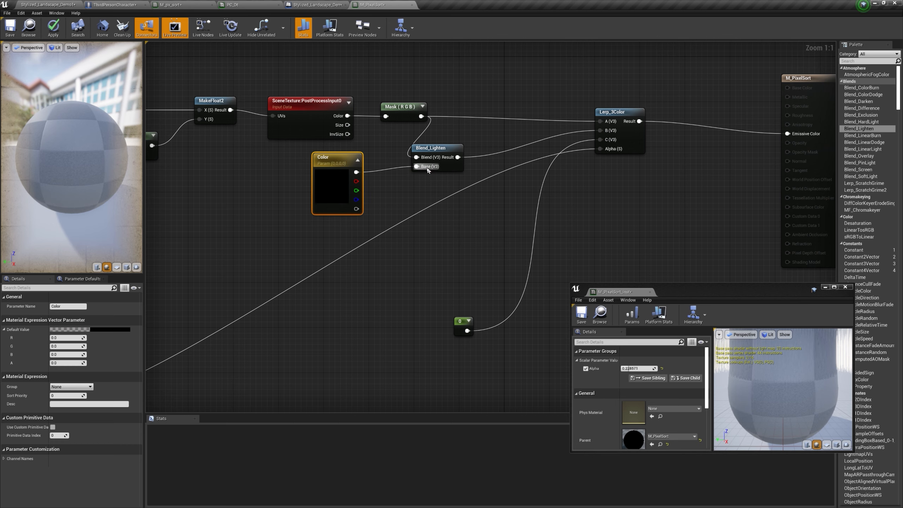
pyautogui.click(81, 329)
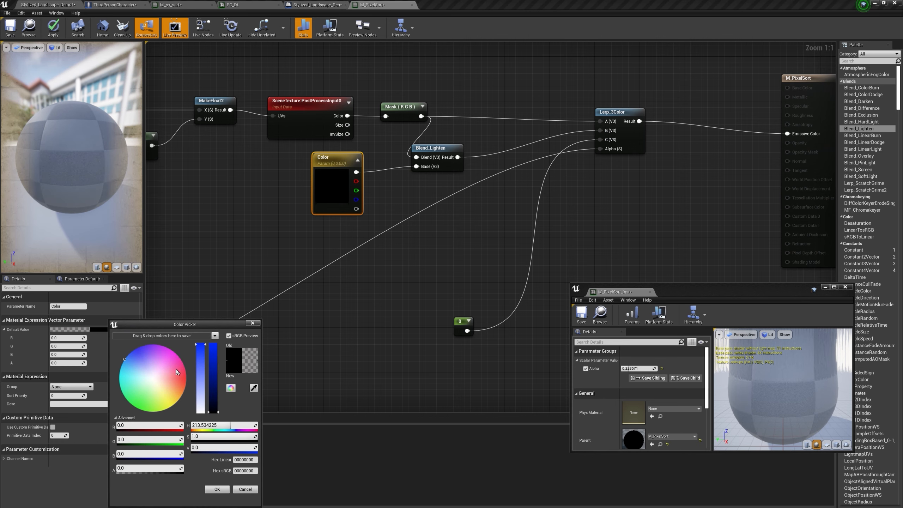
pyautogui.moveTo(138, 371); pyautogui.dragTo(112, 372)
pyautogui.click(214, 365)
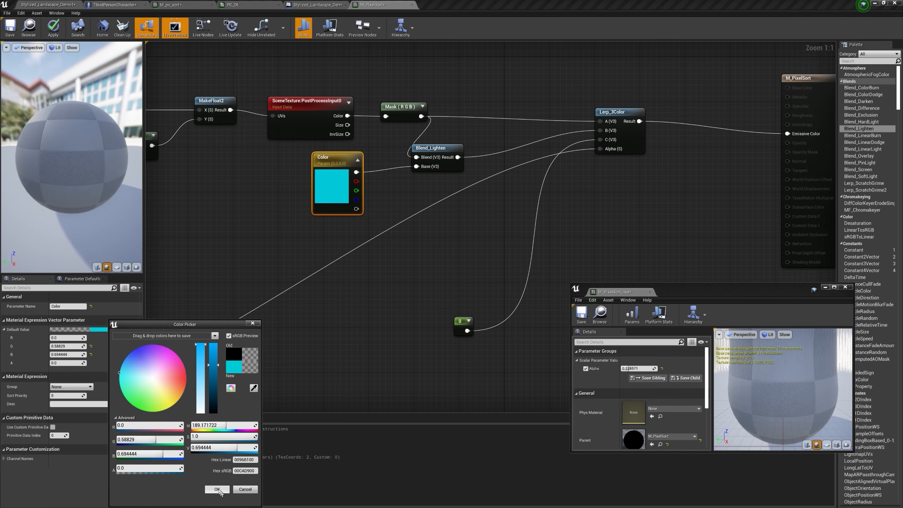
pyautogui.click(217, 489)
# Apply the material and vary the instance's Alpha down to 0.019048 to check the cyan tint in the level.
pyautogui.click(53, 28)
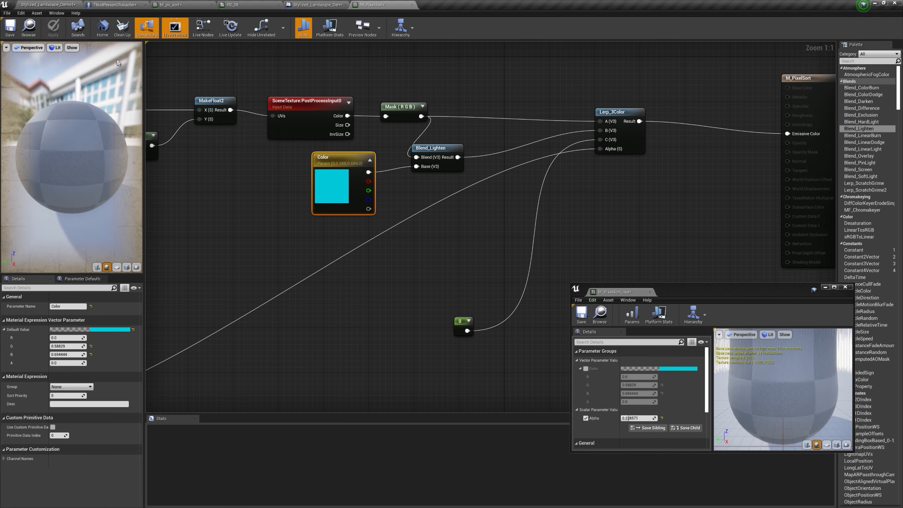
pyautogui.click(48, 4)
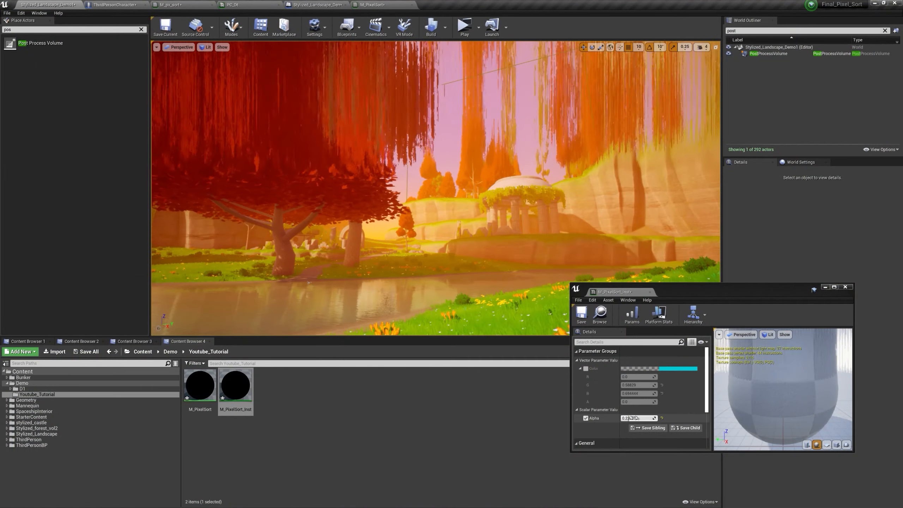
pyautogui.moveTo(634, 418)
pyautogui.mouseDown()
pyautogui.moveTo(676, 418)
pyautogui.moveTo(626, 419)
pyautogui.mouseUp()
# Add the T_Pixel_Sort_output3 texture from the D1 folder to the M_PixelSort graph as a Texture Sample near the LinearGradient node.
pyautogui.click(134, 341)
pyautogui.moveTo(520, 386); pyautogui.dragTo(533, 335)
pyautogui.moveTo(376, 1); pyautogui.dragTo(376, 2)
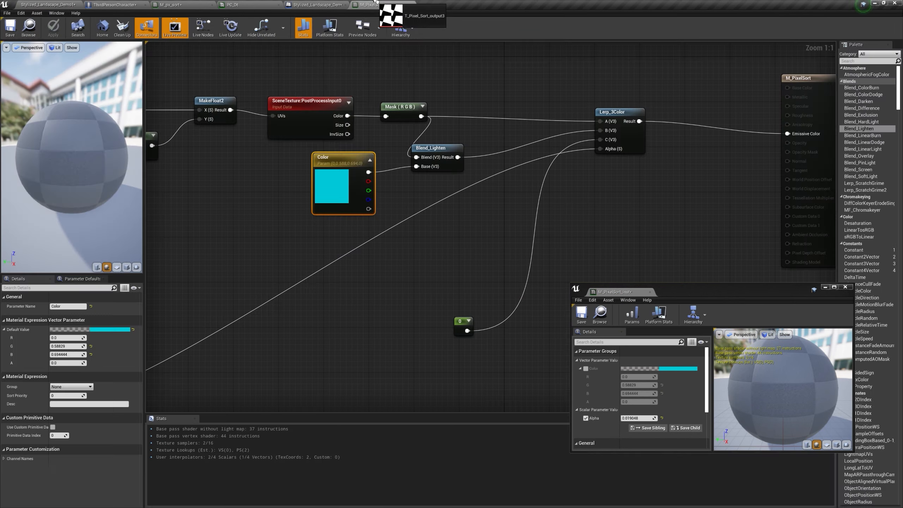
pyautogui.moveTo(211, 190); pyautogui.dragTo(211, 190)
pyautogui.scroll(-7, 212, 190)
pyautogui.scroll(2, 570, 188)
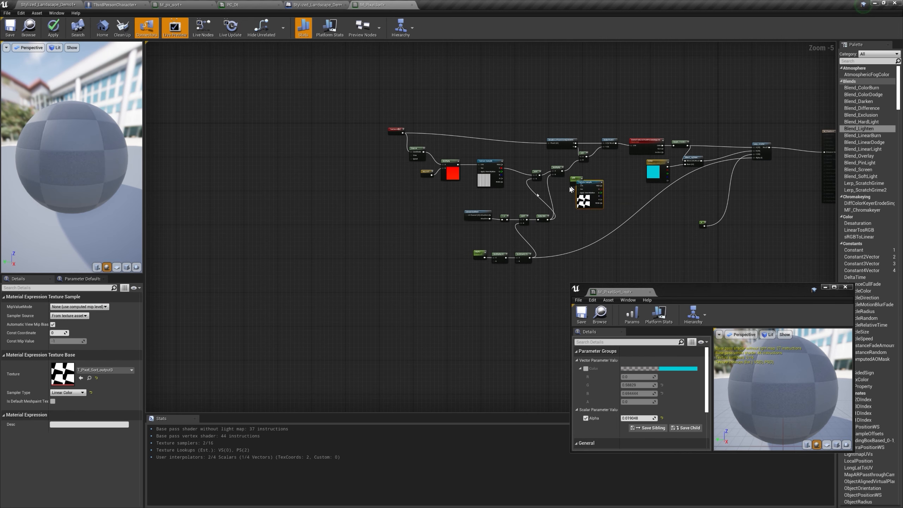
pyautogui.scroll(6, 434, 212)
# Connect the new Texture Sample's R output to the 1-x node, apply the material and test the checker pattern in the level with varying Alpha.
pyautogui.moveTo(265, 222); pyautogui.dragTo(364, 231)
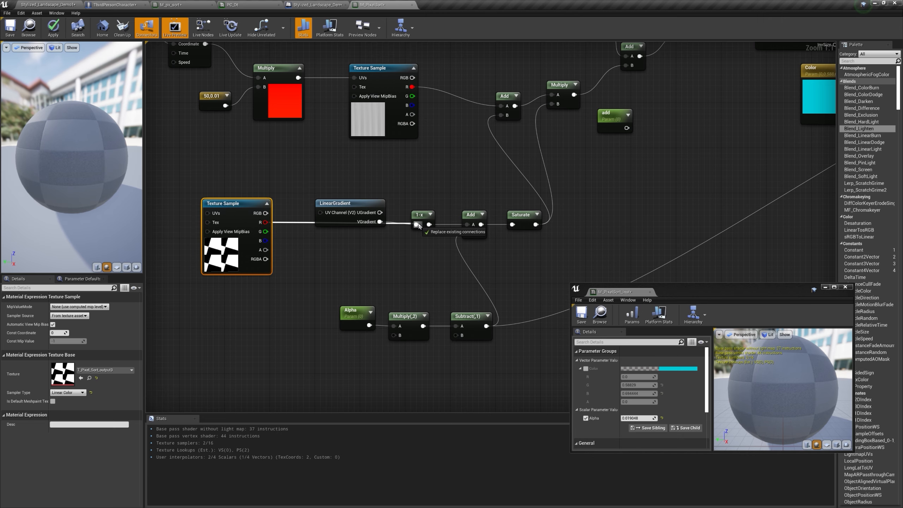
pyautogui.moveTo(417, 225); pyautogui.dragTo(417, 224)
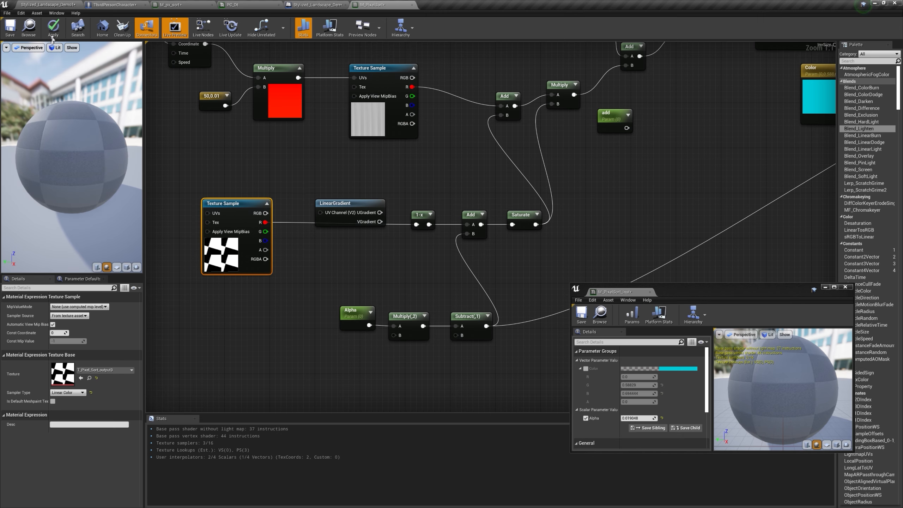
pyautogui.click(66, 3)
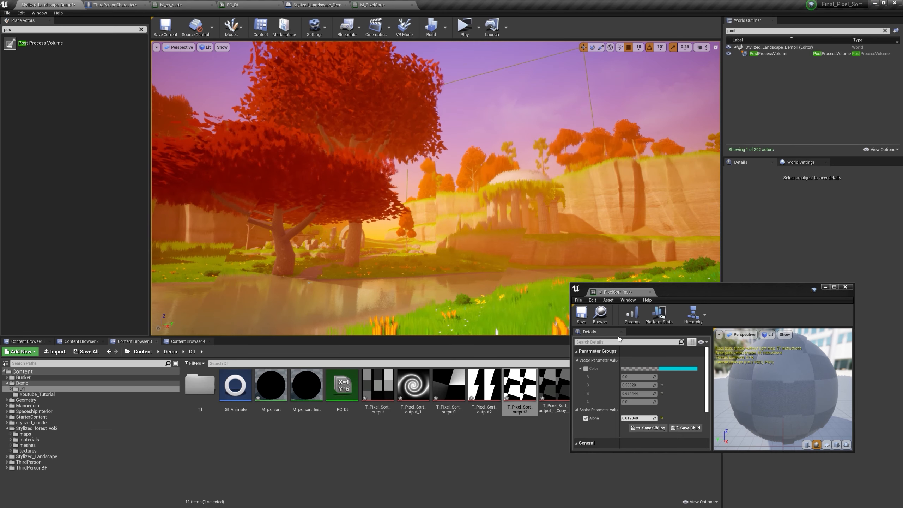
pyautogui.moveTo(631, 418)
pyautogui.mouseDown()
pyautogui.moveTo(672, 418)
pyautogui.moveTo(621, 418)
pyautogui.moveTo(657, 418)
pyautogui.moveTo(623, 418)
pyautogui.moveTo(648, 418)
pyautogui.mouseUp()
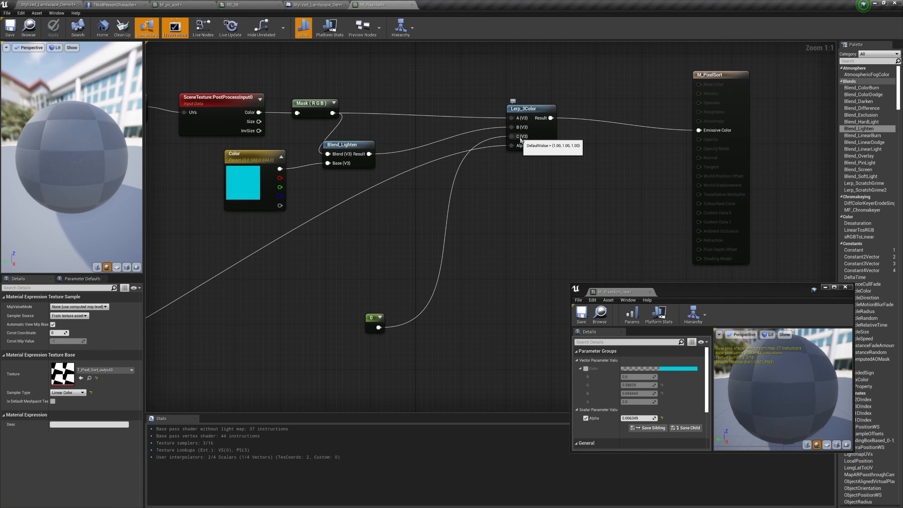
# Duplicate the SceneTexture:PostProcessInput0 and RGB Mask nodes and place the copies beside the 0 constant.
pyautogui.moveTo(187, 89); pyautogui.dragTo(312, 103, button='right')
pyautogui.keyDown('ctrl'); pyautogui.click(452, 115); pyautogui.keyUp('ctrl')
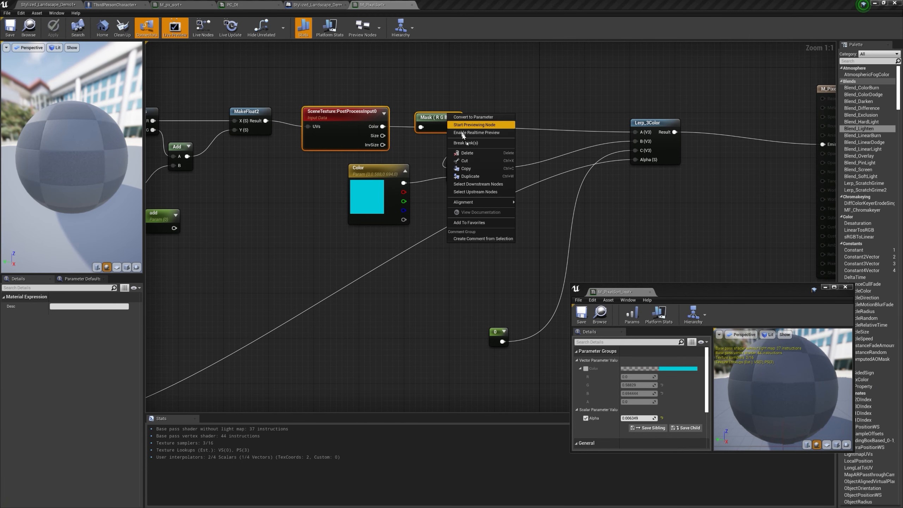
pyautogui.moveTo(449, 281); pyautogui.dragTo(417, 259, button='right')
pyautogui.hotkey('ctrl', 'w')
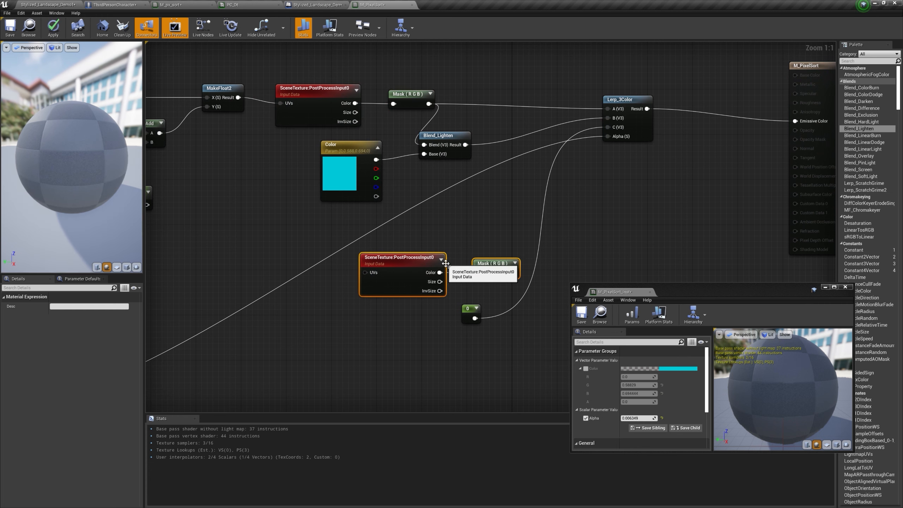
# Connect the copied Mask through a Desaturation node to Lerp_3Color's C input and test the applied material in the level, ending with Alpha at 0.
pyautogui.moveTo(493, 244); pyautogui.dragTo(492, 244)
pyautogui.write('des')
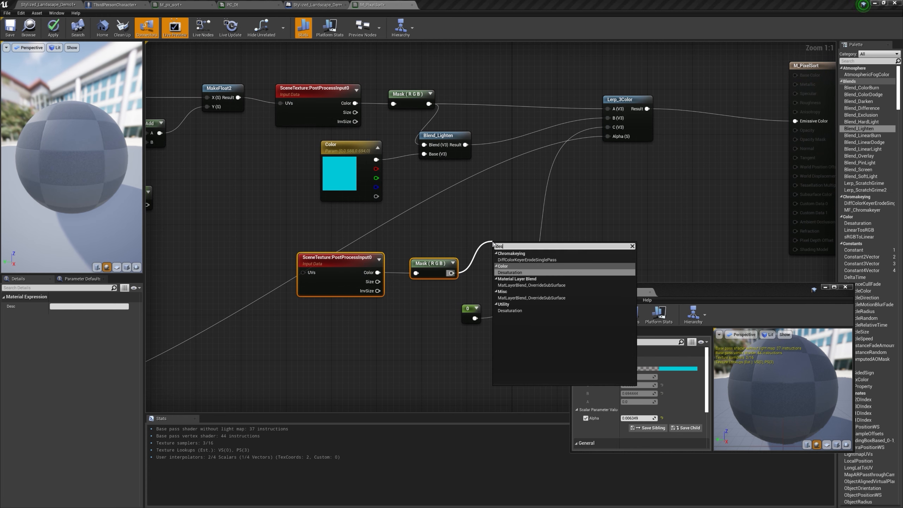
pyautogui.press('Return')
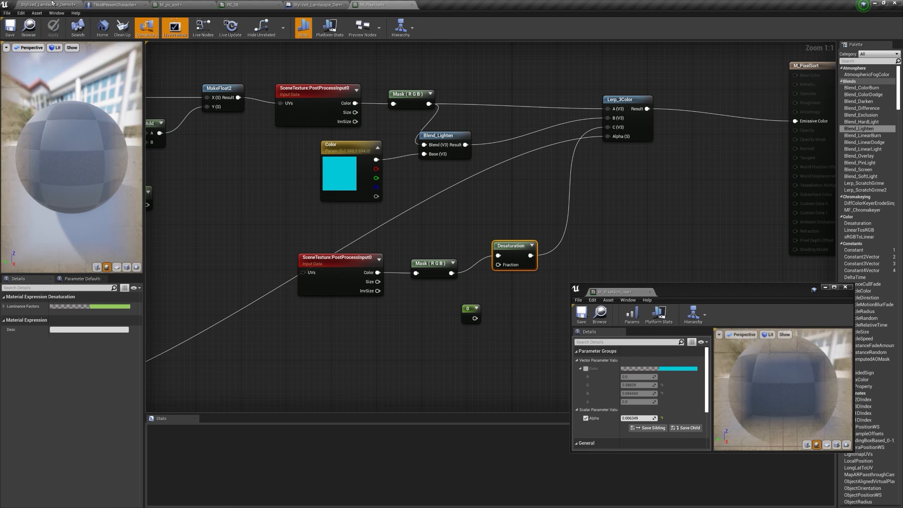
pyautogui.click(48, 4)
pyautogui.moveTo(635, 418)
pyautogui.mouseDown()
pyautogui.moveTo(657, 419)
pyautogui.moveTo(621, 419)
pyautogui.mouseUp()
# Connect LinearGradient's UGradient output to the 1-x node in place of the texture, apply the material and test Alpha in the level.
pyautogui.click(359, 5)
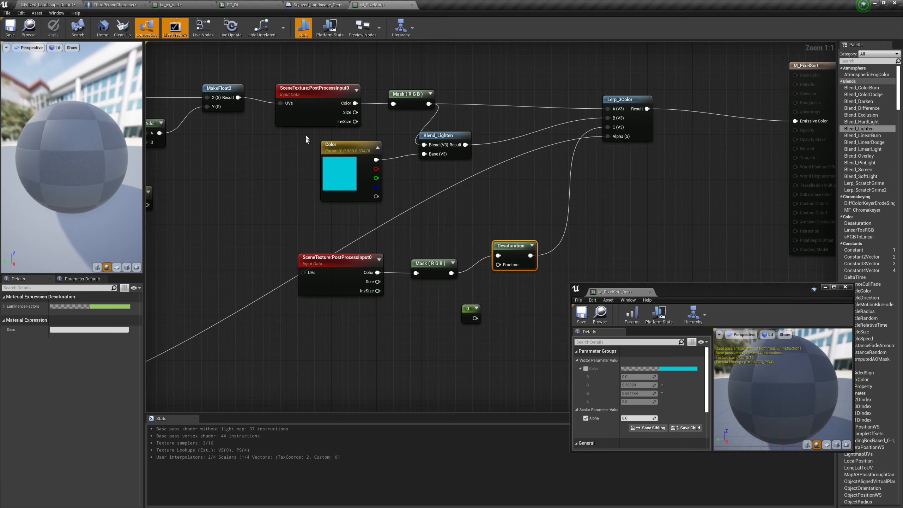
pyautogui.moveTo(284, 195); pyautogui.dragTo(836, 123, button='right')
pyautogui.scroll(-1, 550, 202)
pyautogui.scroll(1, 499, 215)
pyautogui.moveTo(499, 216); pyautogui.dragTo(464, 193)
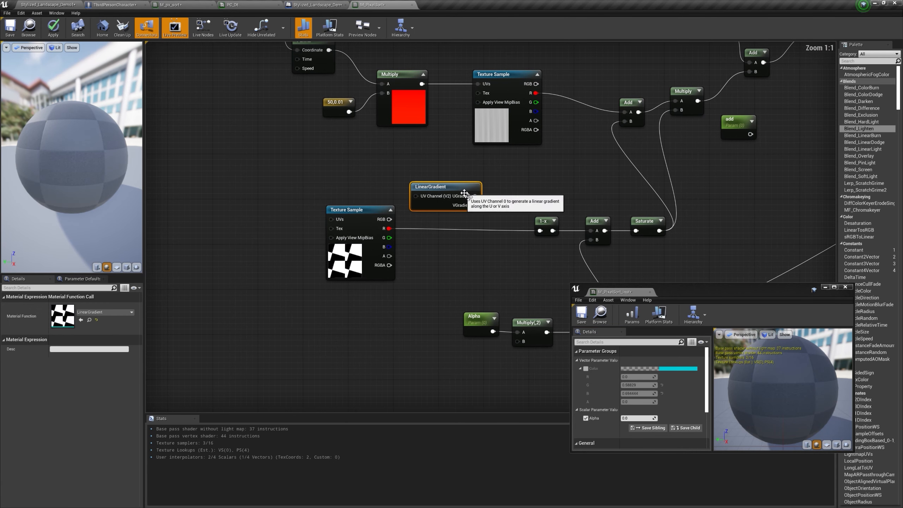
pyautogui.moveTo(550, 232); pyautogui.dragTo(540, 231)
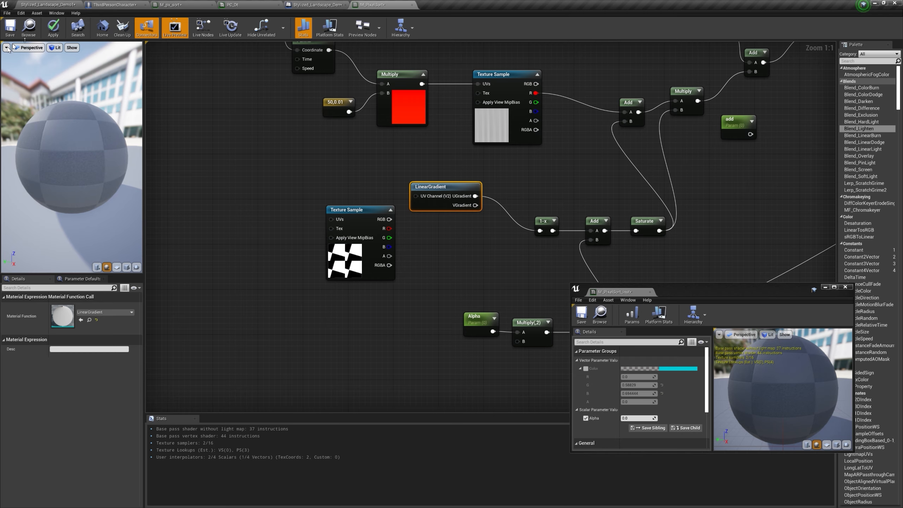
pyautogui.click(59, 4)
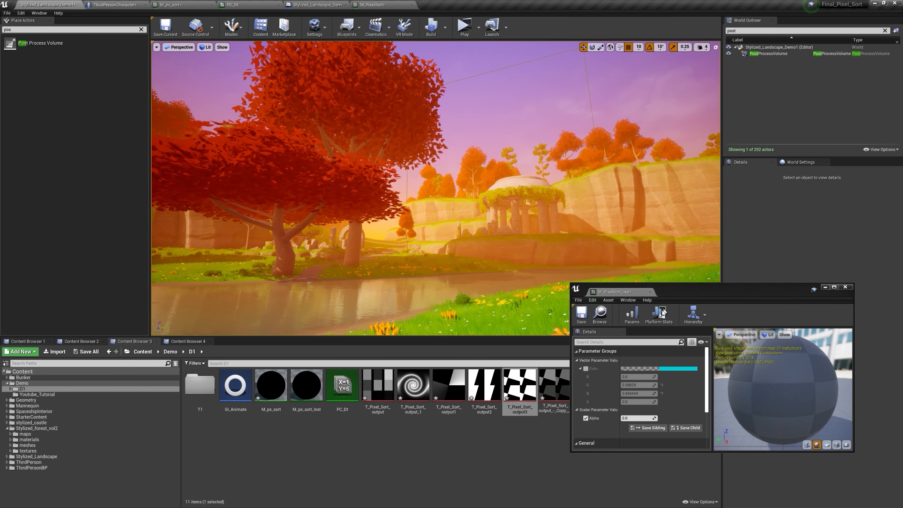
pyautogui.moveTo(628, 418)
pyautogui.mouseDown()
pyautogui.moveTo(668, 418)
pyautogui.moveTo(622, 418)
pyautogui.mouseUp()
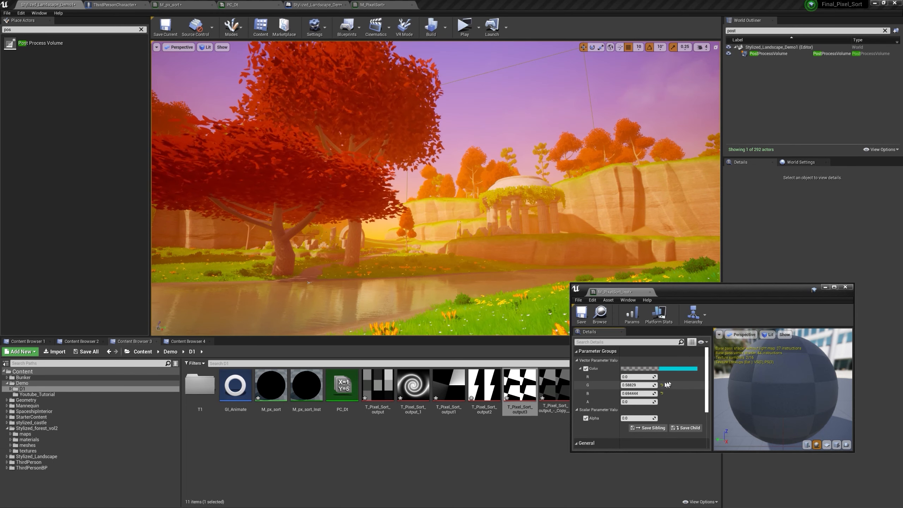
# Override the instance's Color with orange (R 0.694444, G 0.164893, B 0) and check it in the level with Alpha at 0.012698.
pyautogui.click(677, 371)
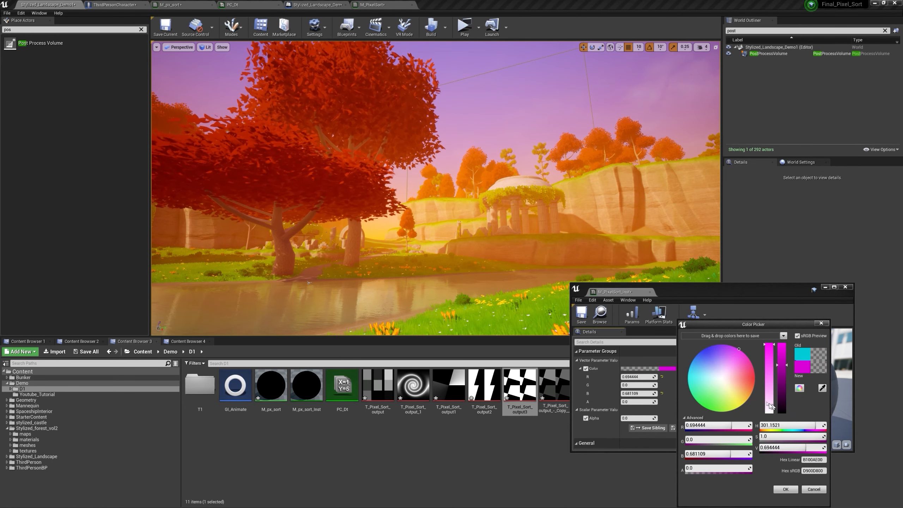
pyautogui.click(786, 490)
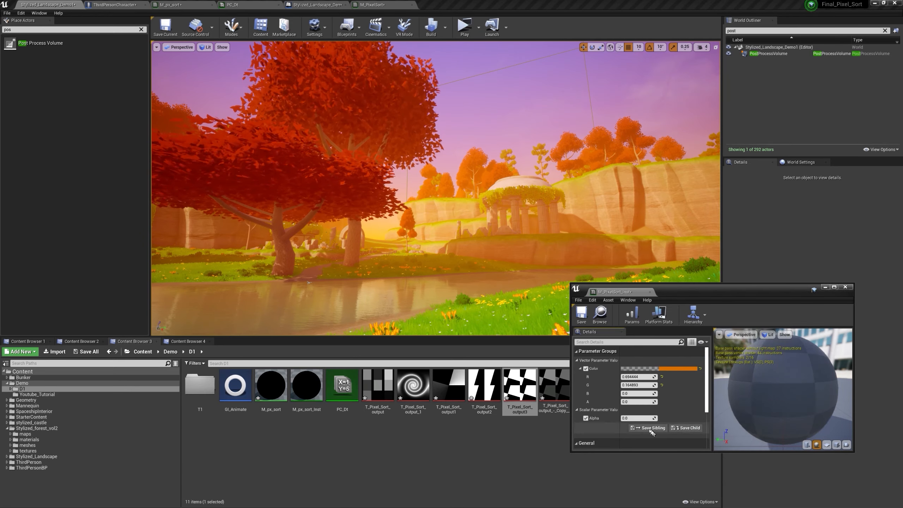
pyautogui.moveTo(631, 418)
pyautogui.mouseDown()
pyautogui.moveTo(654, 418)
pyautogui.moveTo(621, 418)
pyautogui.mouseUp()
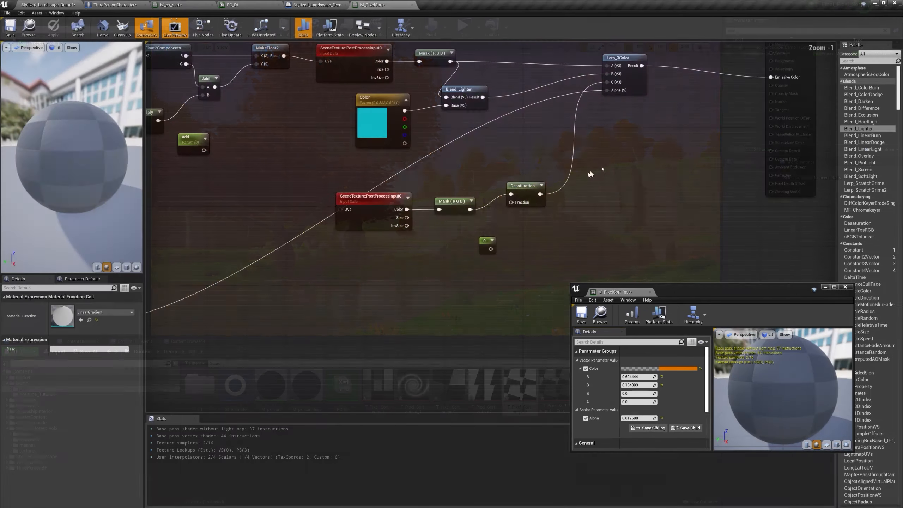
# Line the Desaturation node up with the copied Mask and delete the unused 0 constant.
pyautogui.moveTo(593, 174); pyautogui.dragTo(509, 200, button='right')
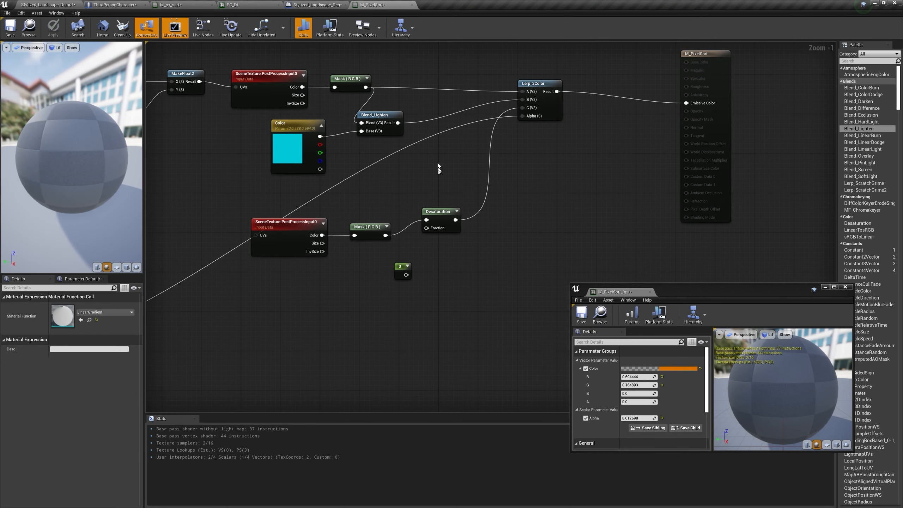
pyautogui.moveTo(444, 212); pyautogui.dragTo(422, 229)
pyautogui.moveTo(434, 270)
pyautogui.mouseDown(button='right')
pyautogui.moveTo(436, 236)
pyautogui.moveTo(443, 257)
pyautogui.mouseUp(button='right')
pyautogui.click(412, 252)
pyautogui.press('Delete')
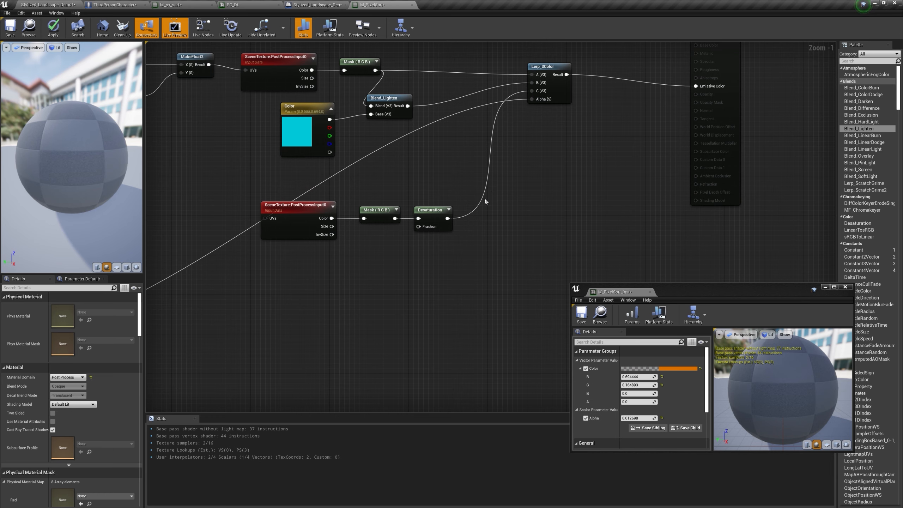
# Add a VirtualPlaneCoordinates node in the empty area below the copied SceneTexture and Mask nodes.
pyautogui.rightClick(344, 307)
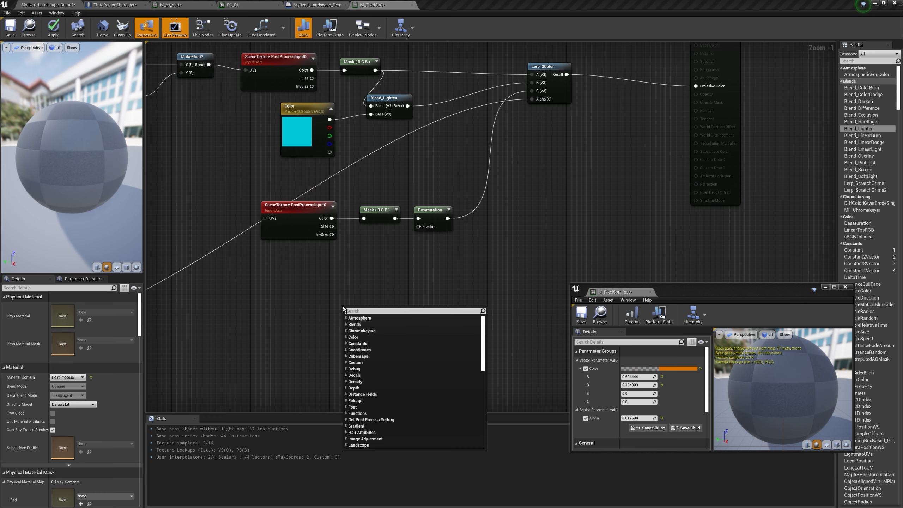
pyautogui.write('virtual')
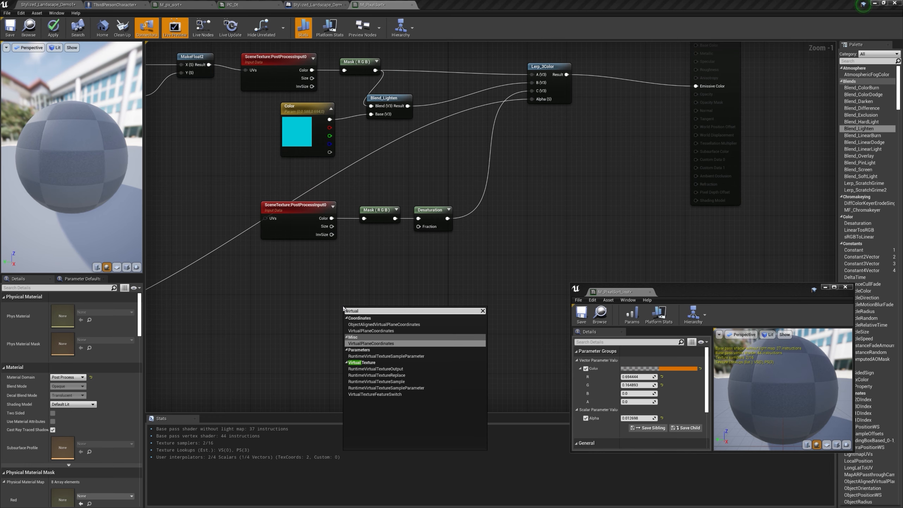
pyautogui.press('Return')
pyautogui.moveTo(344, 308); pyautogui.dragTo(368, 285, button='right')
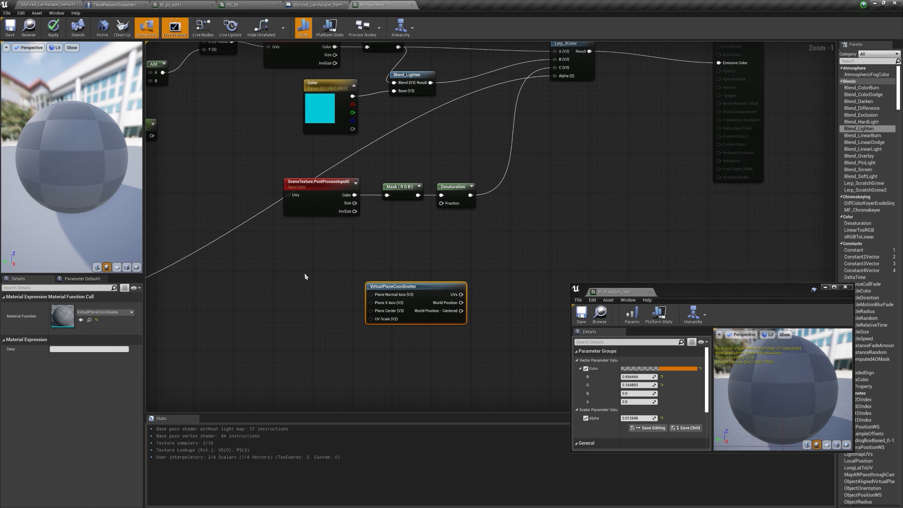
# Add a Constant3Vector of 0,0,1 and connect it to VirtualPlaneCoordinates' Plane Normal Axis input.
pyautogui.click(304, 273)
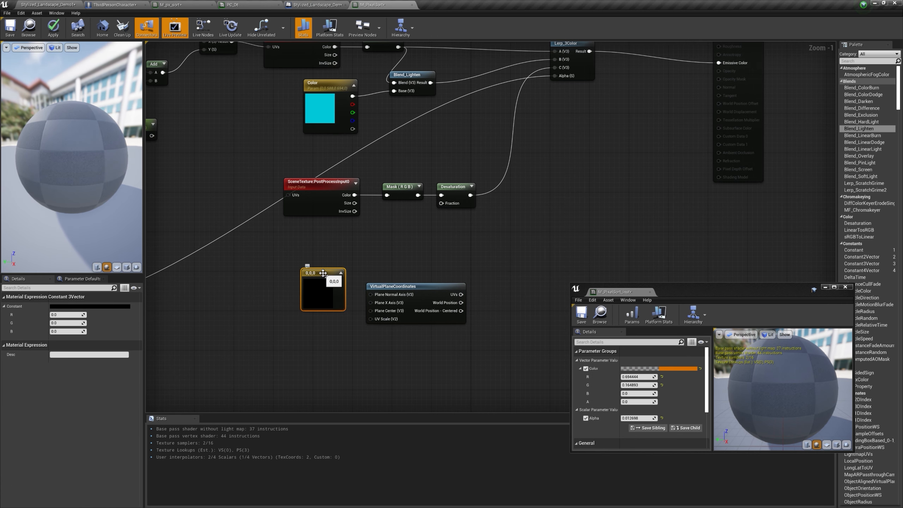
pyautogui.moveTo(323, 273); pyautogui.dragTo(370, 294)
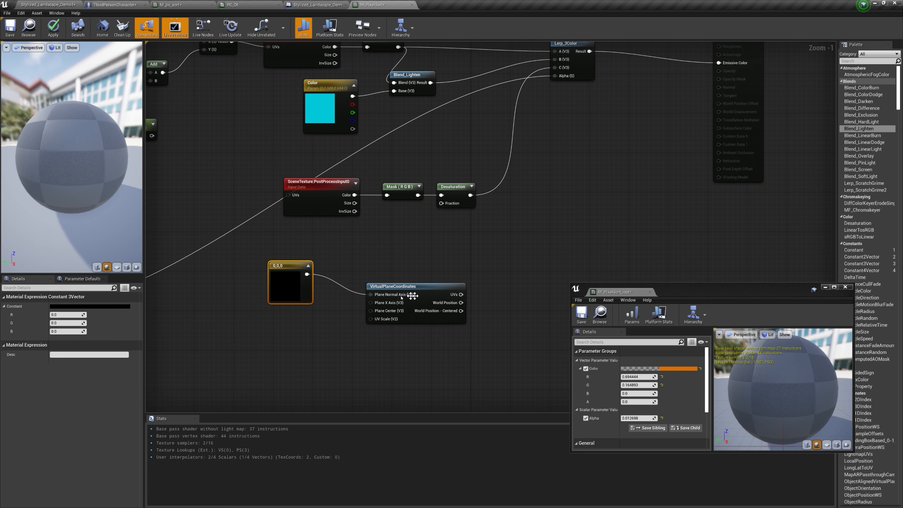
pyautogui.write('1')
pyautogui.press('Return')
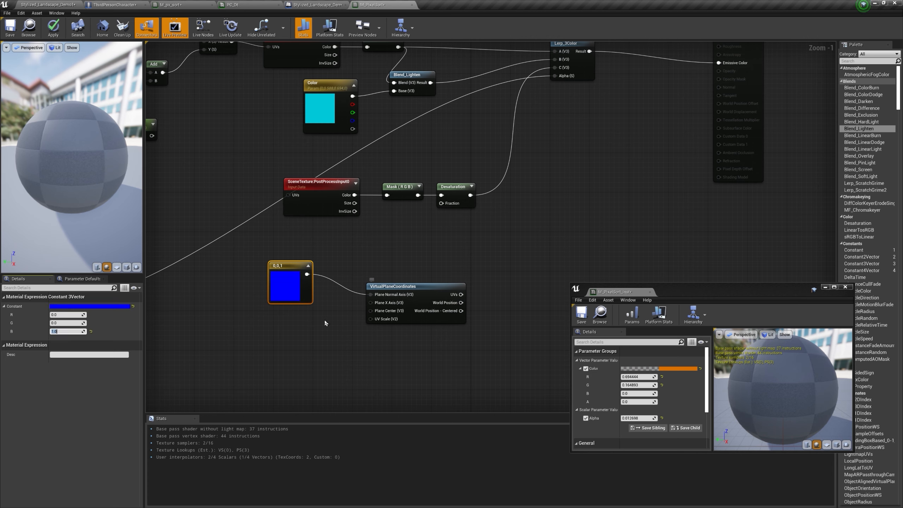
# Add a second Constant3Vector of 1,0,0, connect it to the Plane X Axis input and place it below the blue constant.
pyautogui.write('3')
pyautogui.click(287, 326)
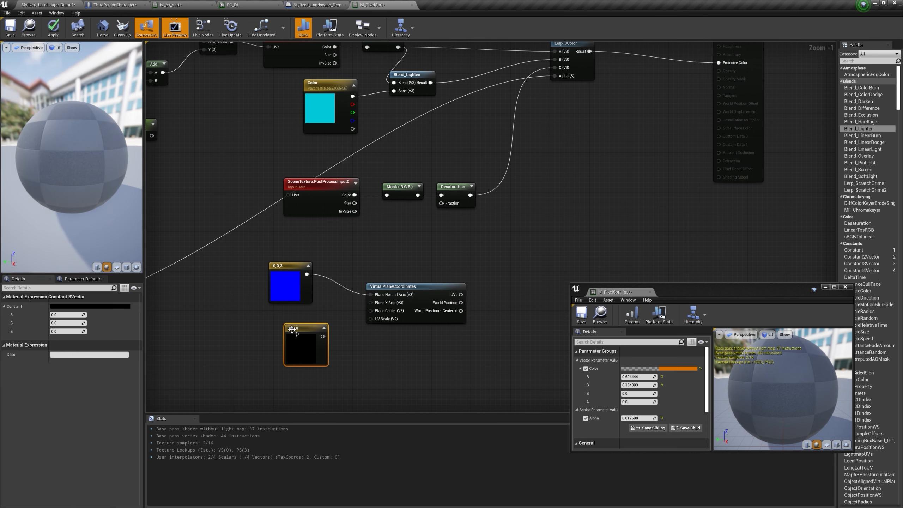
pyautogui.click(72, 315)
pyautogui.write('1')
pyautogui.press('Return')
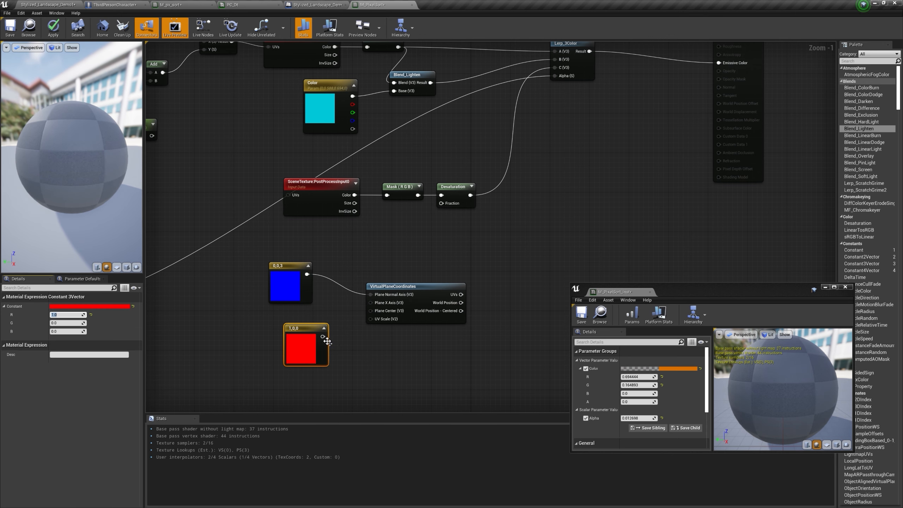
pyautogui.moveTo(378, 305); pyautogui.dragTo(378, 305)
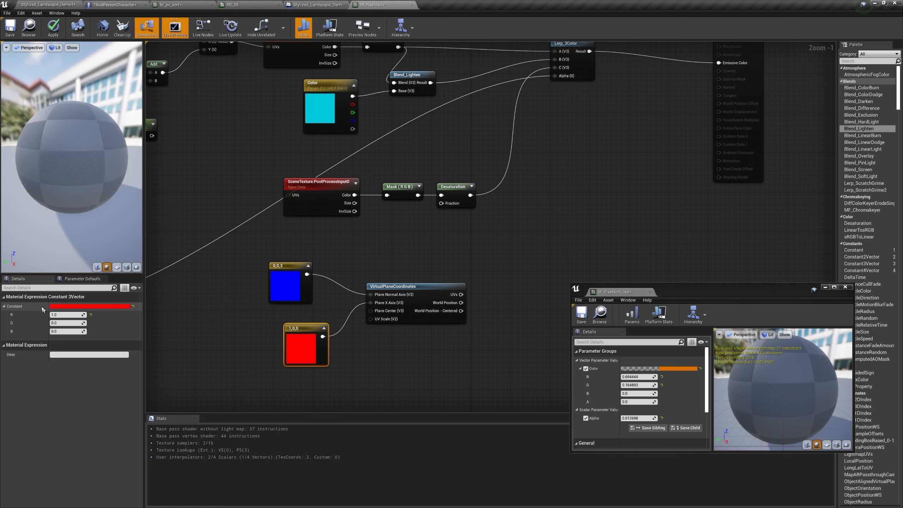
pyautogui.moveTo(283, 329); pyautogui.dragTo(290, 279, button='right')
pyautogui.moveTo(295, 277); pyautogui.dragTo(261, 271)
# Add a Camera Position node (CameraPositionWS) and place it below the red 1,0,0 constant.
pyautogui.rightClick(320, 329)
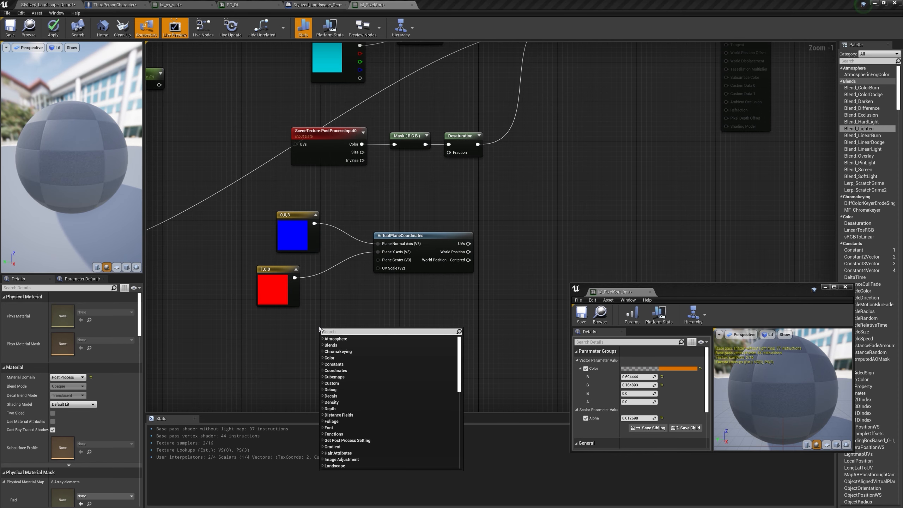
pyautogui.write('camera pos')
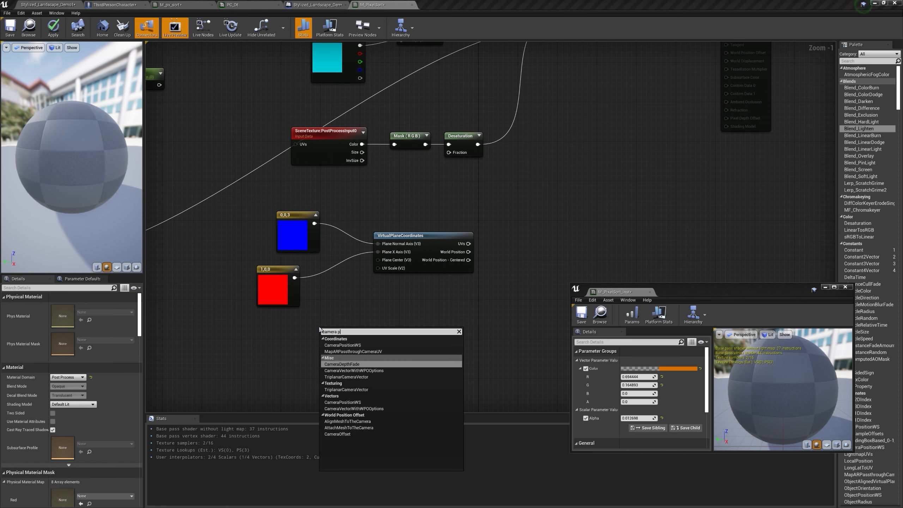
pyautogui.press('Return')
pyautogui.moveTo(319, 328); pyautogui.dragTo(323, 313, button='right')
pyautogui.moveTo(338, 319); pyautogui.dragTo(269, 319)
# Add a Subtract node of 100 after Camera Position, connect it to VirtualPlaneCoordinates' Plane Center input and place it beside Camera Position.
pyautogui.moveTo(296, 331); pyautogui.dragTo(333, 319)
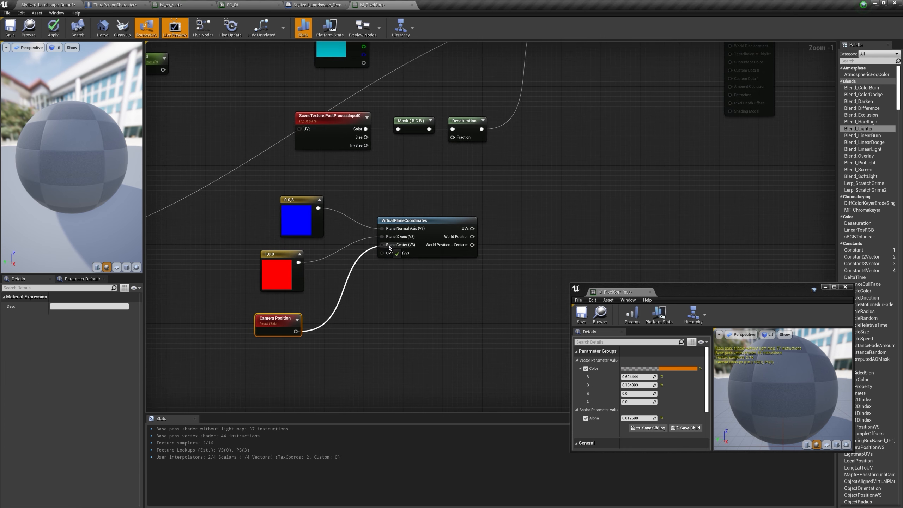
pyautogui.moveTo(388, 248); pyautogui.dragTo(355, 319)
pyautogui.write('sub')
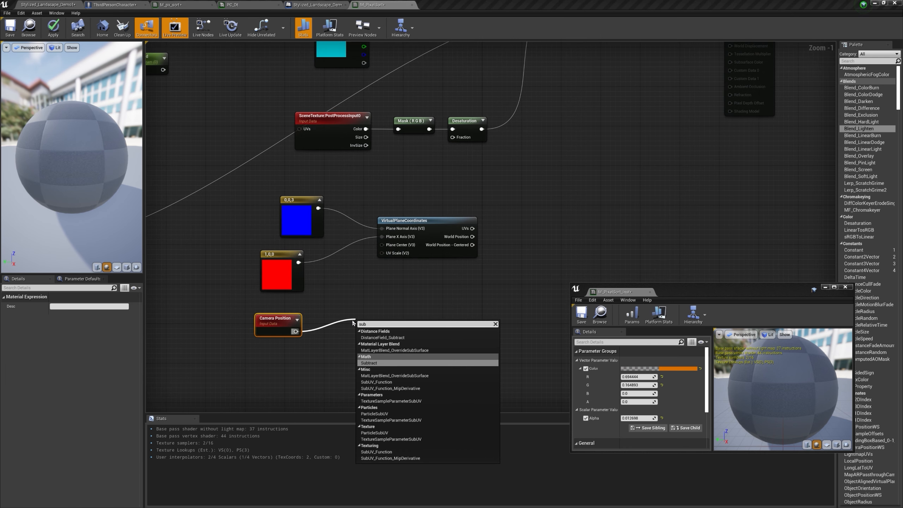
pyautogui.press('Return')
pyautogui.moveTo(384, 250); pyautogui.dragTo(383, 251)
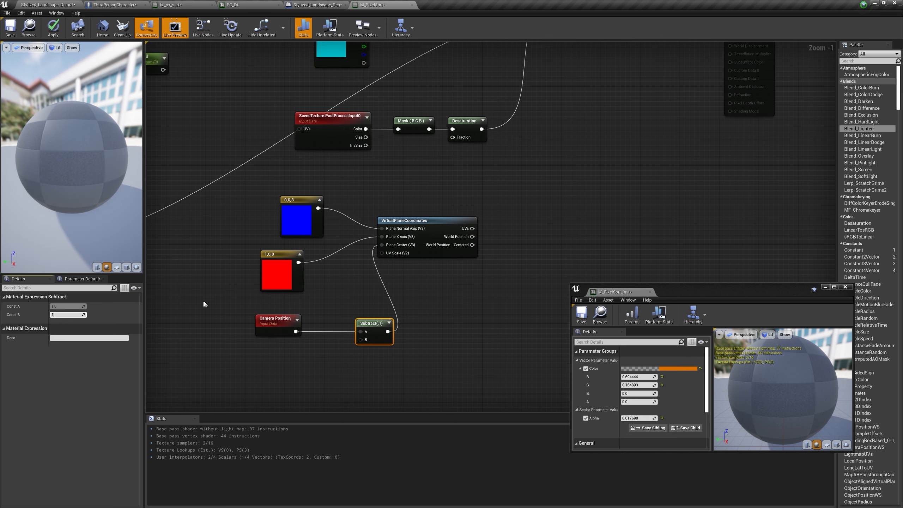
pyautogui.press('BackSpace')
pyautogui.moveTo(383, 323); pyautogui.dragTo(352, 317)
# Add a scalar parameter named Scale with a default of 400 and connect it to VirtualPlaneCoordinates' UV Scale input.
pyautogui.moveTo(352, 320); pyautogui.dragTo(345, 273, button='right')
pyautogui.click(300, 323)
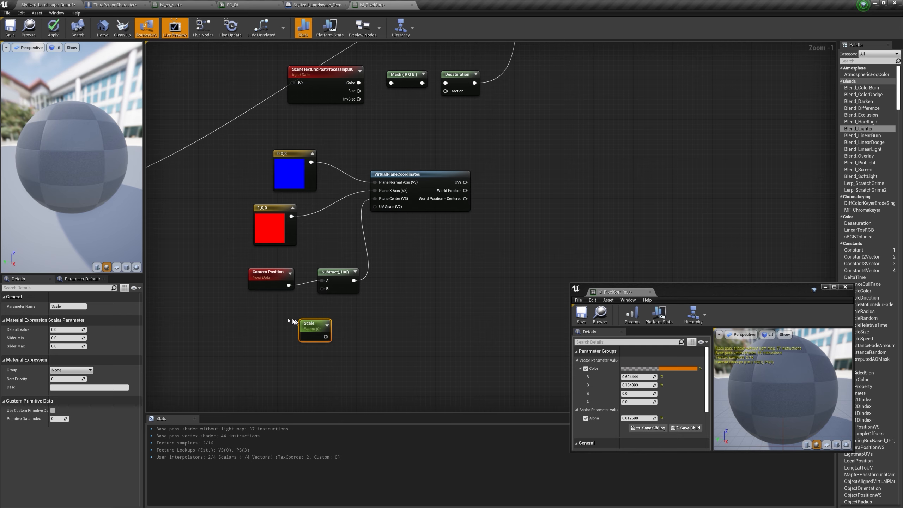
pyautogui.click(64, 330)
pyautogui.write('400')
pyautogui.press('Return')
pyautogui.moveTo(330, 336); pyautogui.dragTo(396, 214)
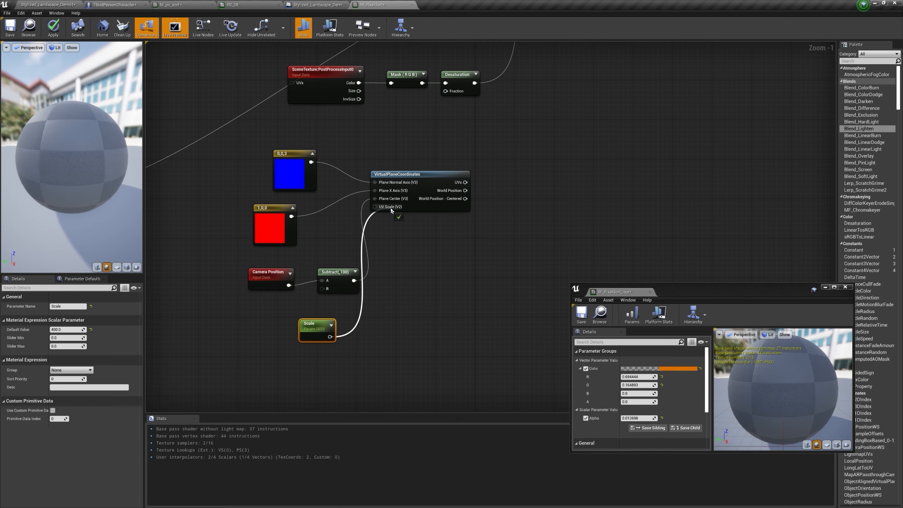
# Bring the T_Tech_Hex_Tile_M texture into the material graph and connect VirtualPlaneCoordinates' UVs output to its UVs input.
pyautogui.moveTo(392, 211); pyautogui.dragTo(305, 343, button='right')
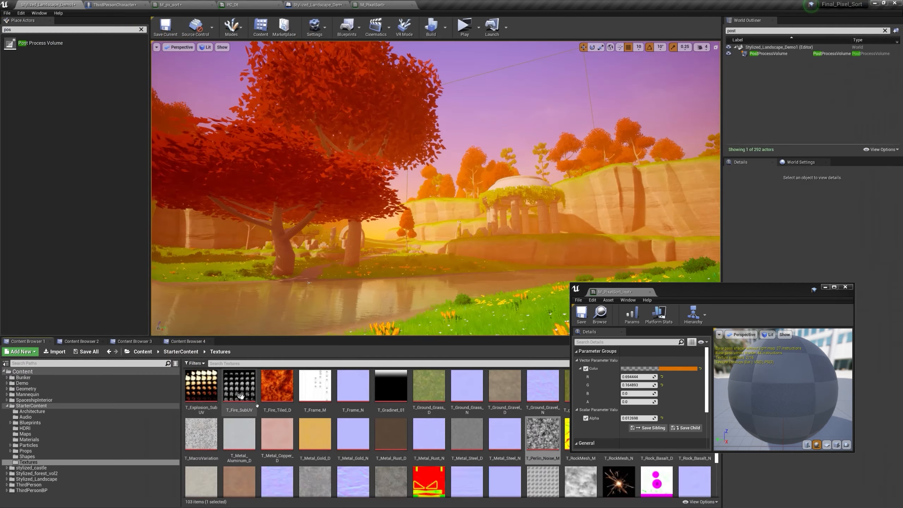
pyautogui.scroll(-5, 295, 423)
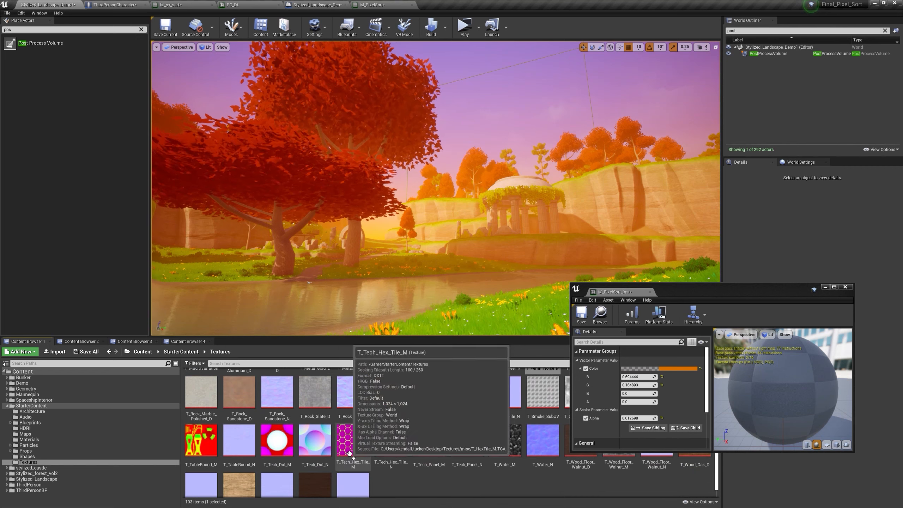
pyautogui.moveTo(348, 452); pyautogui.dragTo(376, 2)
pyautogui.moveTo(376, 2); pyautogui.dragTo(496, 196)
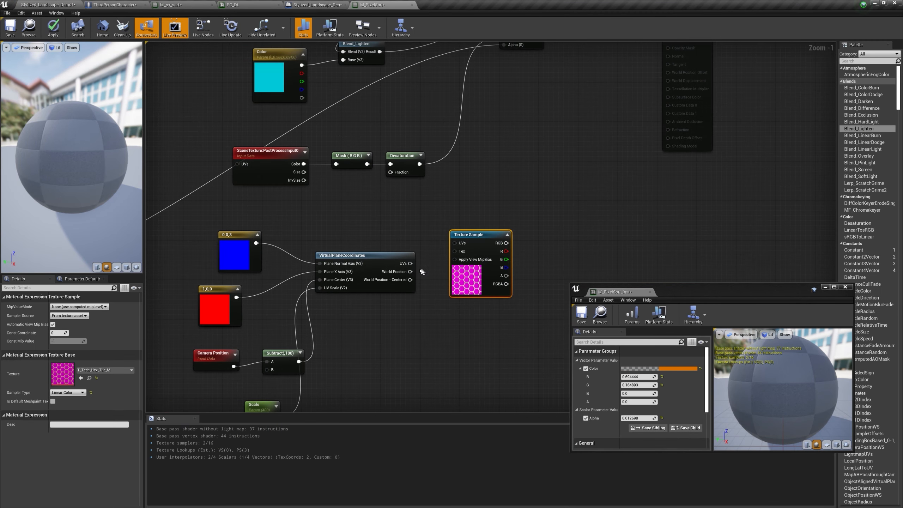
pyautogui.moveTo(410, 263); pyautogui.dragTo(411, 266)
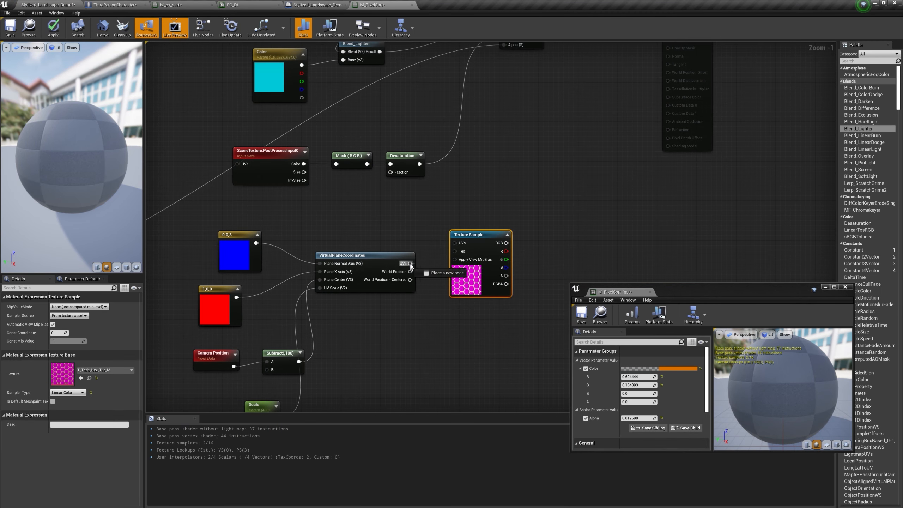
pyautogui.moveTo(459, 244); pyautogui.dragTo(459, 243)
pyautogui.moveTo(486, 220); pyautogui.dragTo(430, 295, button='right')
# Connect the hex Texture Sample to Lerp_3Color's C input, apply the material and test the instance's Alpha parameter in the level.
pyautogui.moveTo(449, 335); pyautogui.dragTo(450, 118)
pyautogui.click(53, 30)
pyautogui.click(48, 5)
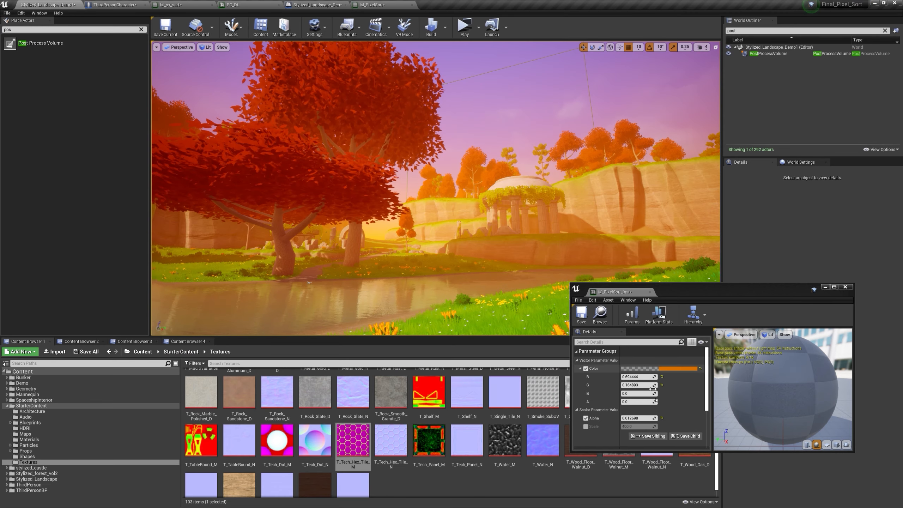
pyautogui.moveTo(639, 418)
pyautogui.mouseDown()
pyautogui.moveTo(657, 418)
pyautogui.moveTo(626, 418)
pyautogui.mouseUp()
# Add a Constant of 0 below Lerp_3Color and connect it to the C input.
pyautogui.click(372, 4)
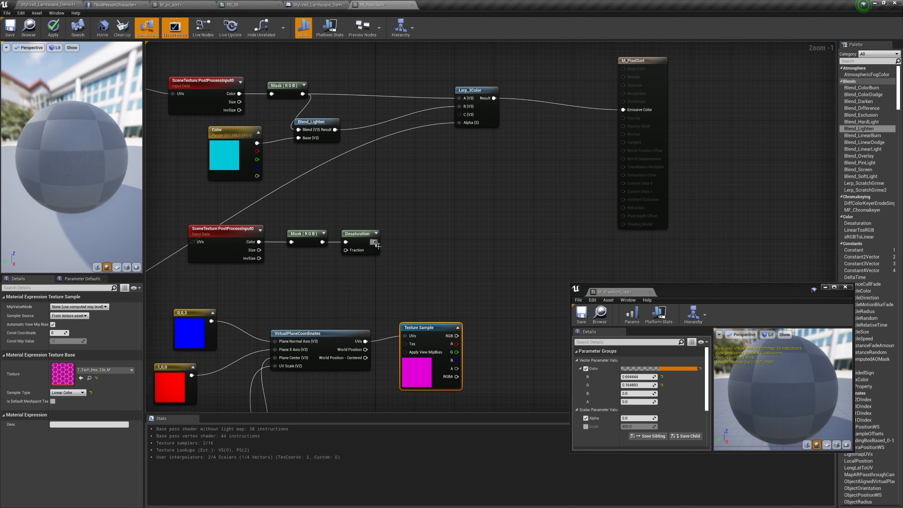
pyautogui.moveTo(375, 243); pyautogui.dragTo(375, 245)
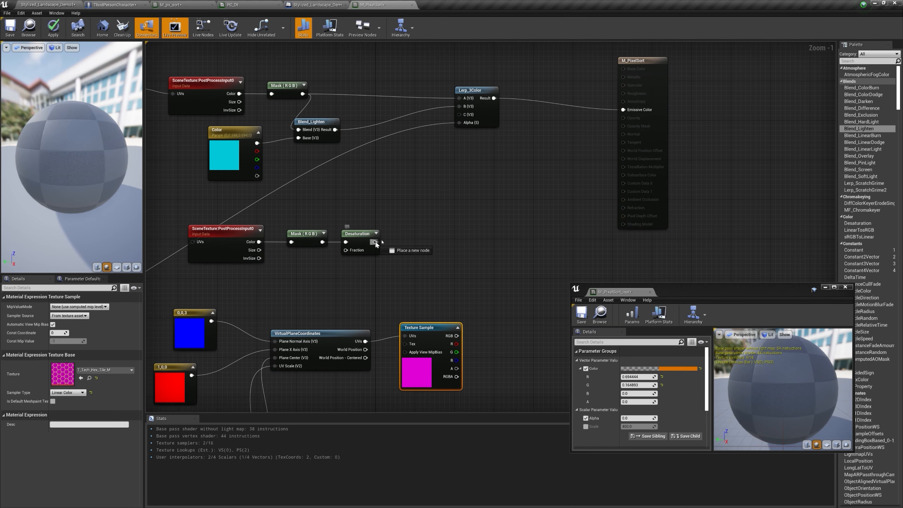
pyautogui.moveTo(467, 119)
pyautogui.mouseDown()
pyautogui.moveTo(436, 189)
pyautogui.moveTo(466, 121)
pyautogui.mouseUp()
pyautogui.click(402, 156)
pyautogui.press('1')
pyautogui.click(399, 156)
# Apply the material and try the instance's Alpha parameter against the level view, leaving it at 0.
pyautogui.click(52, 36)
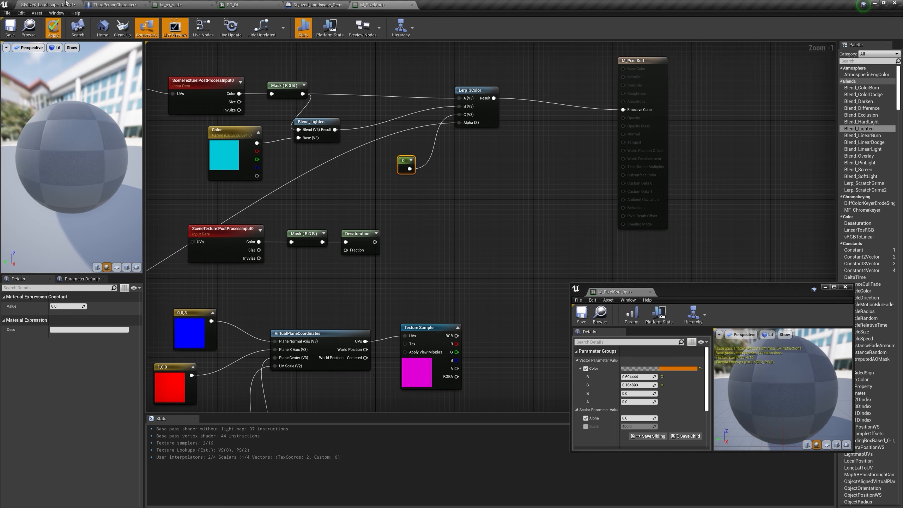
pyautogui.click(48, 4)
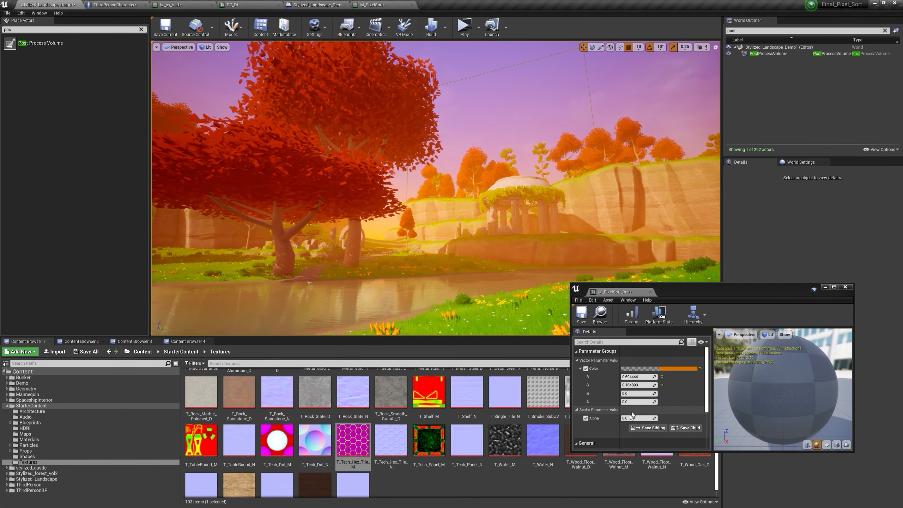
pyautogui.moveTo(633, 418)
pyautogui.mouseDown()
pyautogui.moveTo(658, 418)
pyautogui.moveTo(621, 418)
pyautogui.mouseUp()
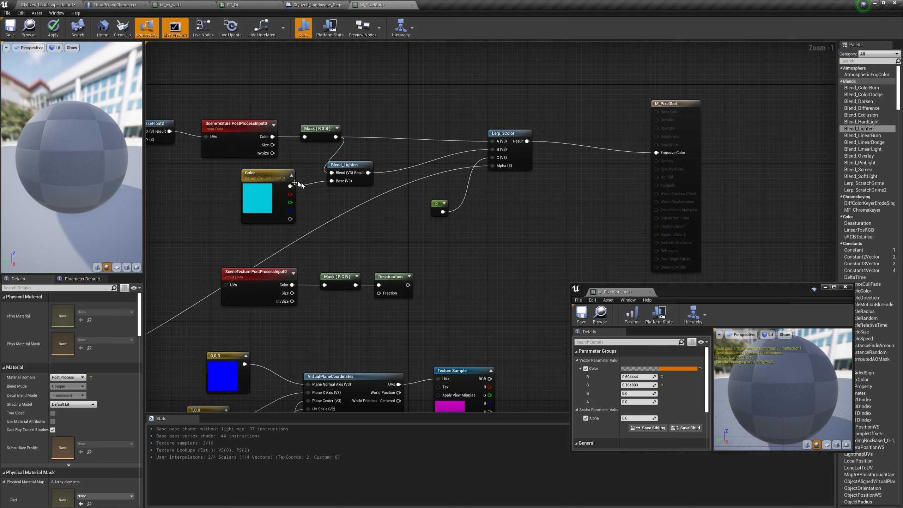
pyautogui.click(265, 175)
pyautogui.moveTo(289, 187); pyautogui.dragTo(444, 198)
pyautogui.click(402, 221)
pyautogui.click(401, 221)
pyautogui.moveTo(438, 237); pyautogui.dragTo(512, 209)
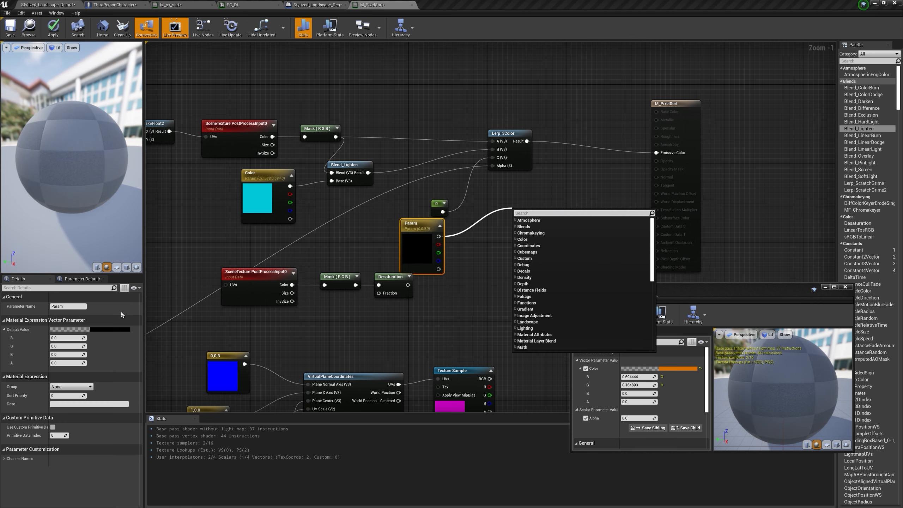
pyautogui.click(108, 330)
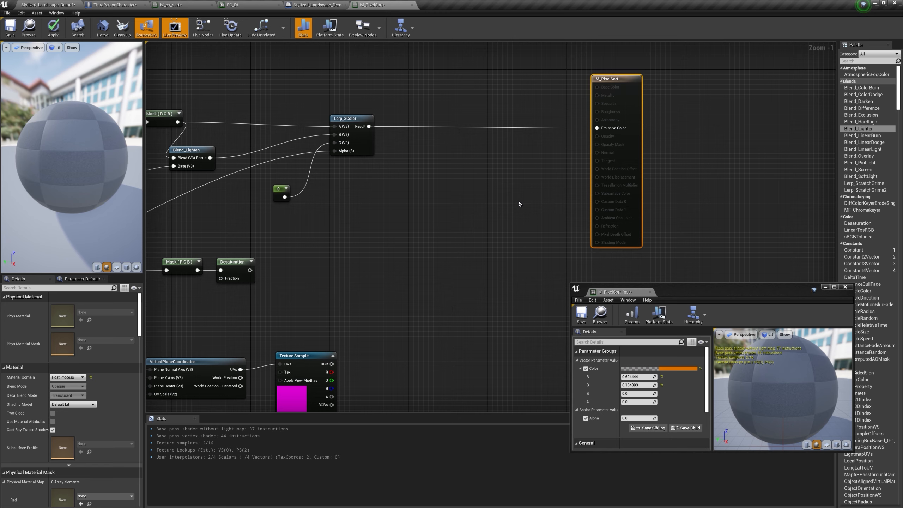
# Add a Lerp node before the M_PixelSort output, feed Lerp_3Color's Result into its B input and connect it to Emissive Color.
pyautogui.moveTo(535, 243); pyautogui.dragTo(475, 244, button='right')
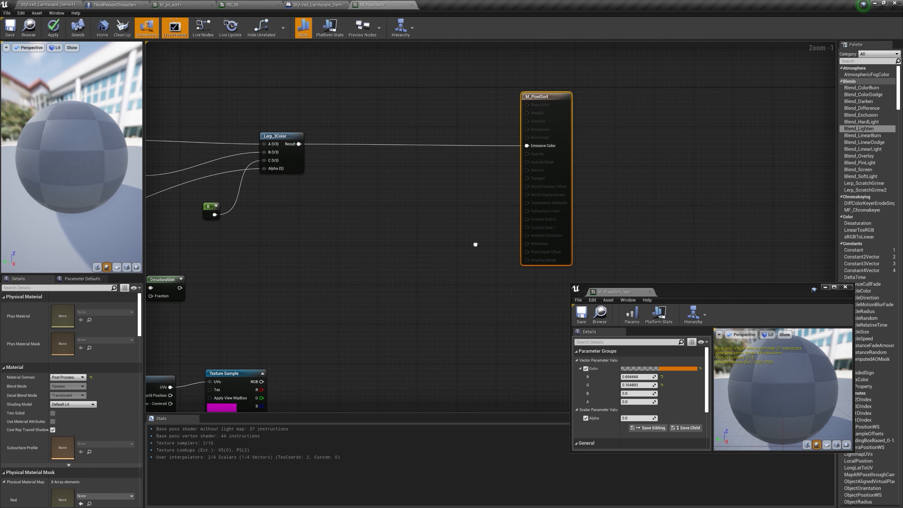
pyautogui.click(470, 152)
pyautogui.moveTo(479, 153); pyautogui.dragTo(469, 121)
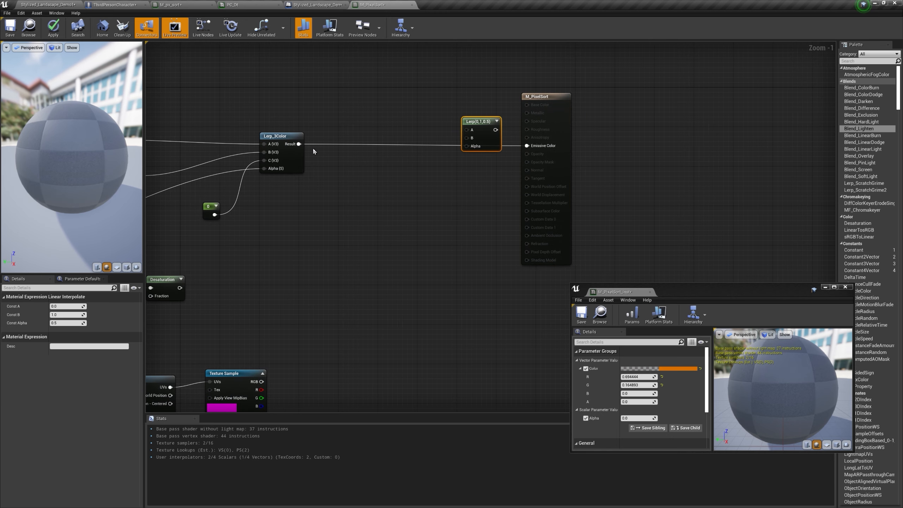
pyautogui.moveTo(299, 143); pyautogui.dragTo(302, 147)
pyautogui.moveTo(466, 139); pyautogui.dragTo(467, 138)
pyautogui.moveTo(466, 139); pyautogui.dragTo(392, 139, button='right')
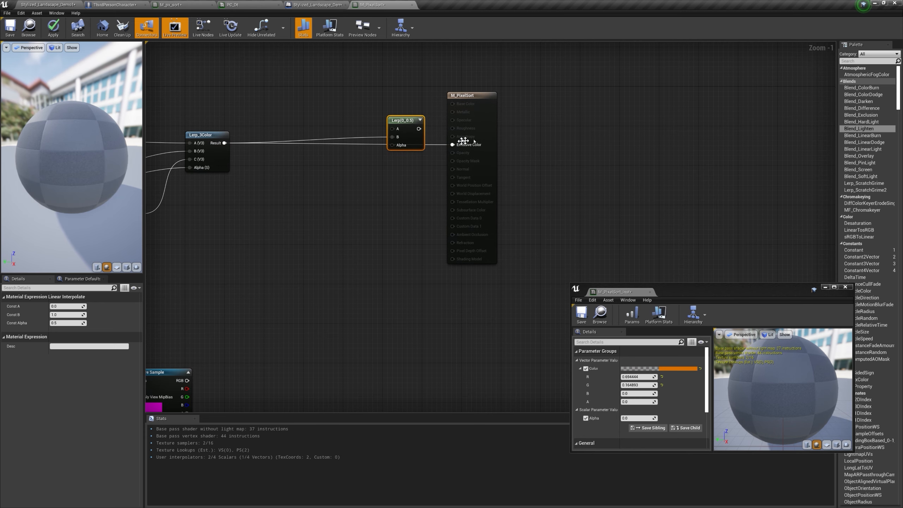
pyautogui.moveTo(479, 141); pyautogui.dragTo(602, 141)
pyautogui.moveTo(419, 129); pyautogui.dragTo(628, 113)
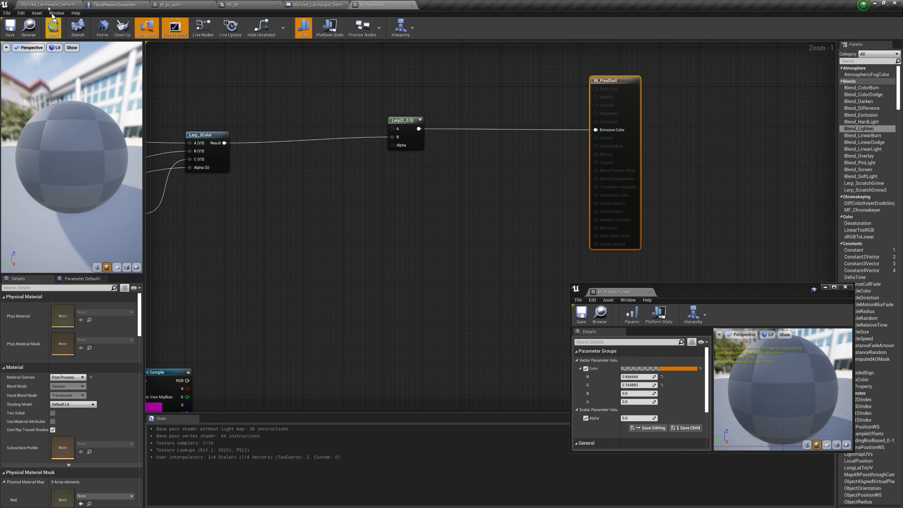
# Place a Cube on the grass among the flowers in the level and filter its details by "custom".
pyautogui.click(48, 4)
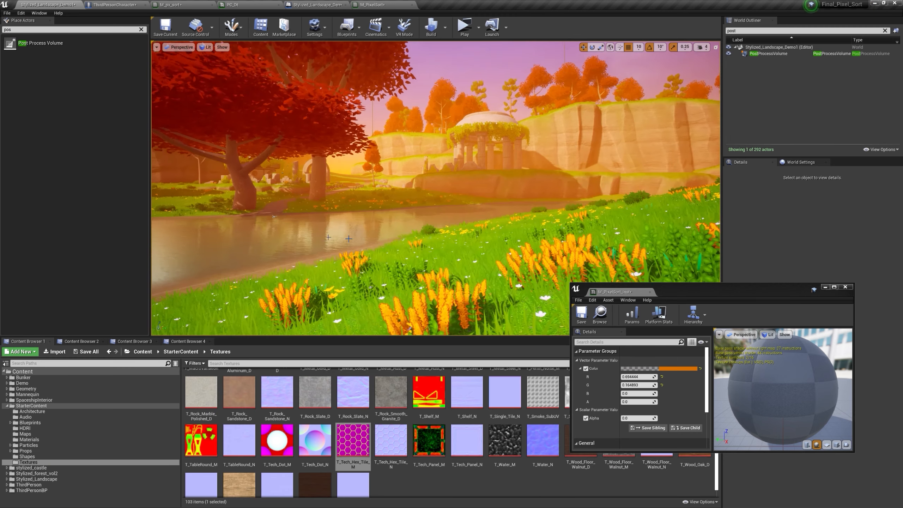
pyautogui.click(141, 30)
pyautogui.moveTo(280, 125); pyautogui.dragTo(274, 167, button='right')
pyautogui.moveTo(57, 126); pyautogui.dragTo(392, 240)
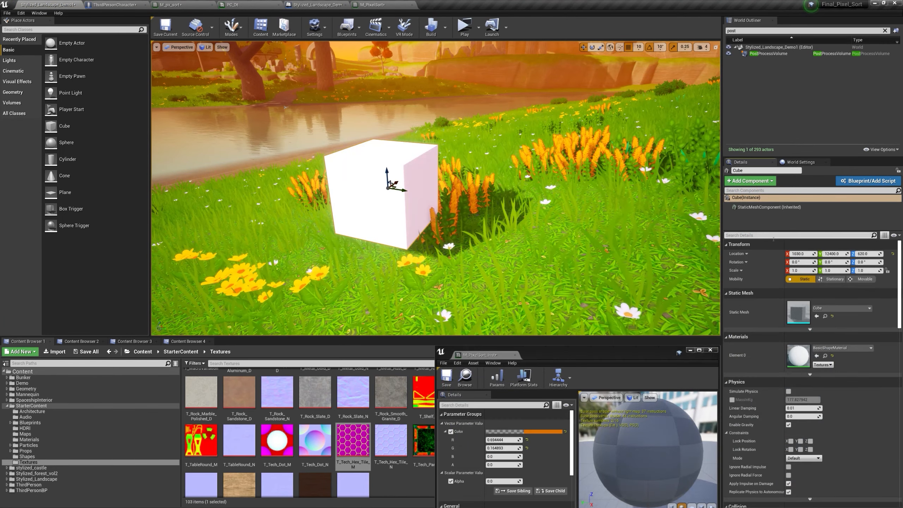
pyautogui.click(773, 236)
pyautogui.write('custom')
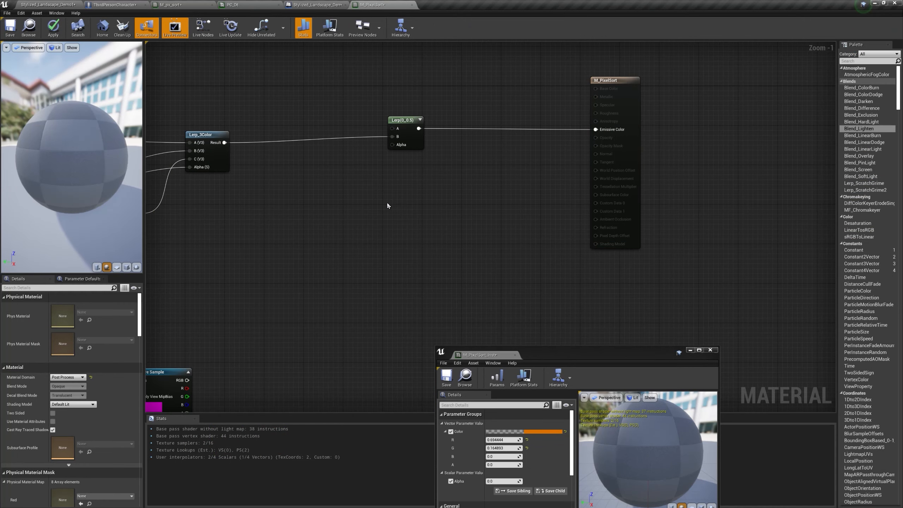
# Add a SceneTexture node below the new Lerp in the material graph and set its Scene Texture Id to CustomDepth.
pyautogui.rightClick(388, 206)
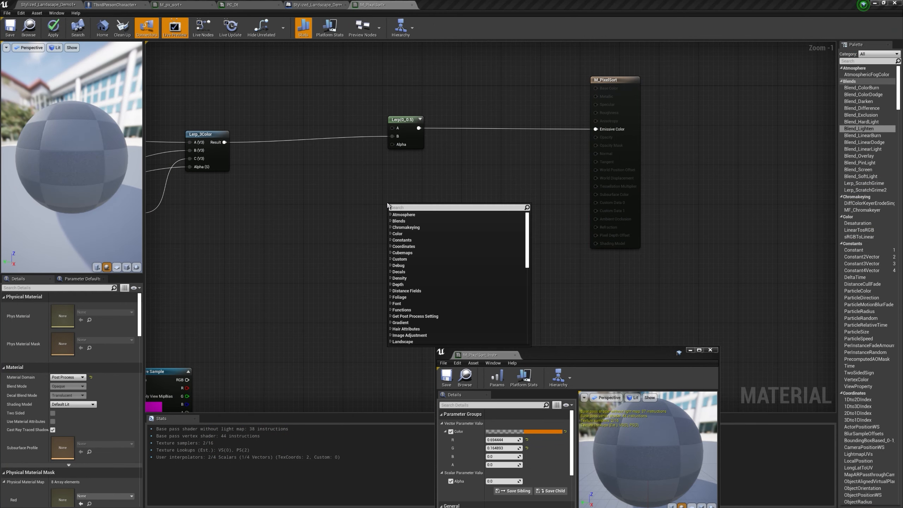
pyautogui.write('scene')
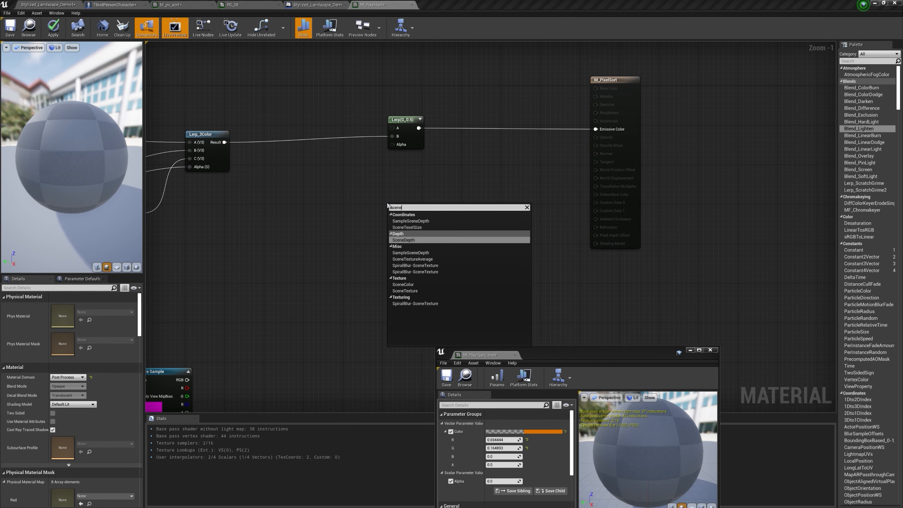
pyautogui.click(417, 291)
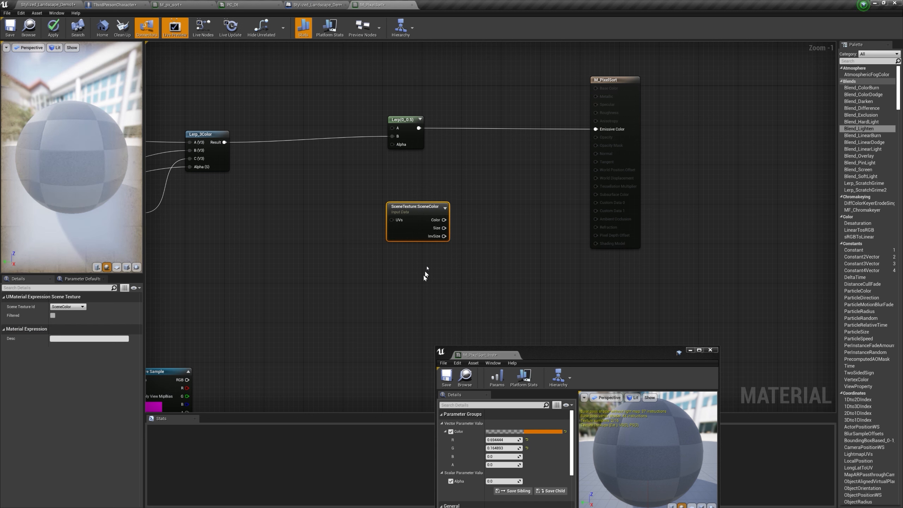
pyautogui.click(71, 306)
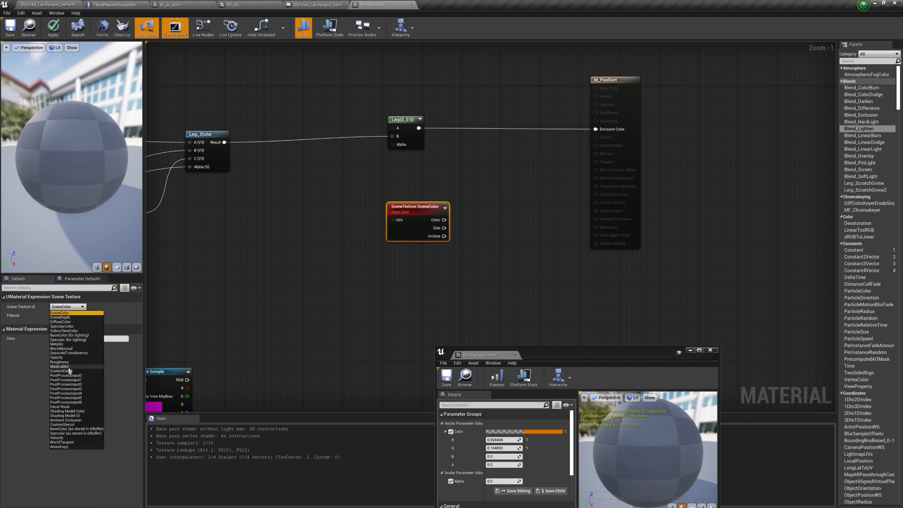
pyautogui.click(67, 370)
# Add a ComponentMask after the CustomDepth node's Color output and limit it to the R channel.
pyautogui.moveTo(448, 220); pyautogui.dragTo(478, 216)
pyautogui.write('mask')
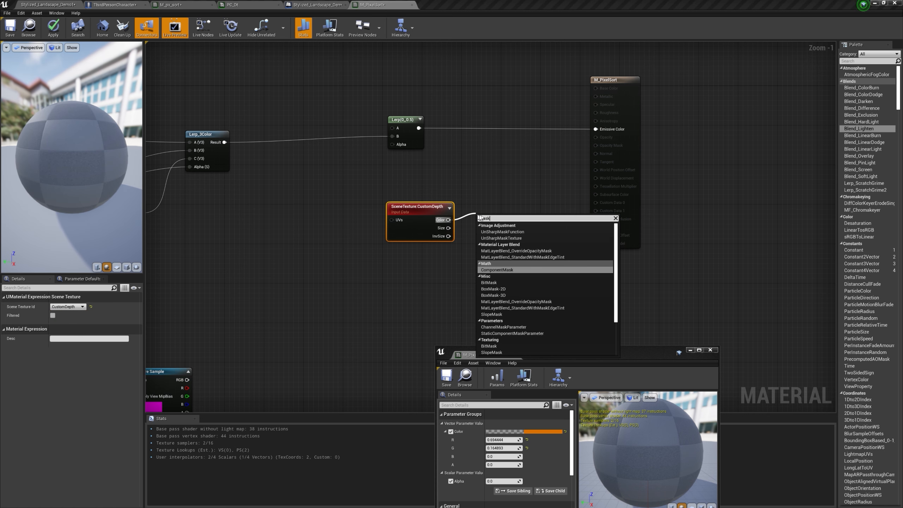
pyautogui.press('Return')
pyautogui.click(52, 315)
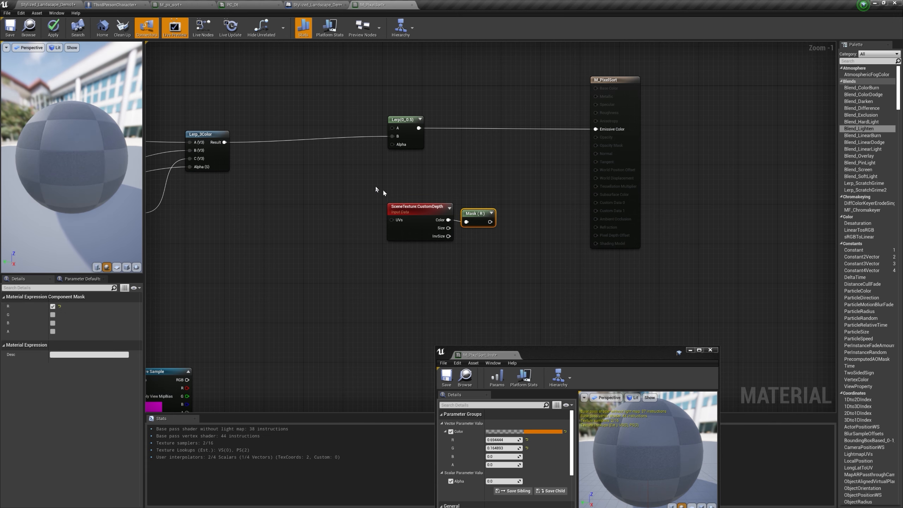
# Duplicate the CustomDepth SceneTexture with its R mask below the originals and set the copy's Scene Texture Id to SceneDepth.
pyautogui.moveTo(383, 190); pyautogui.dragTo(510, 244)
pyautogui.moveTo(427, 218); pyautogui.dragTo(385, 213, button='right')
pyautogui.rightClick(385, 213)
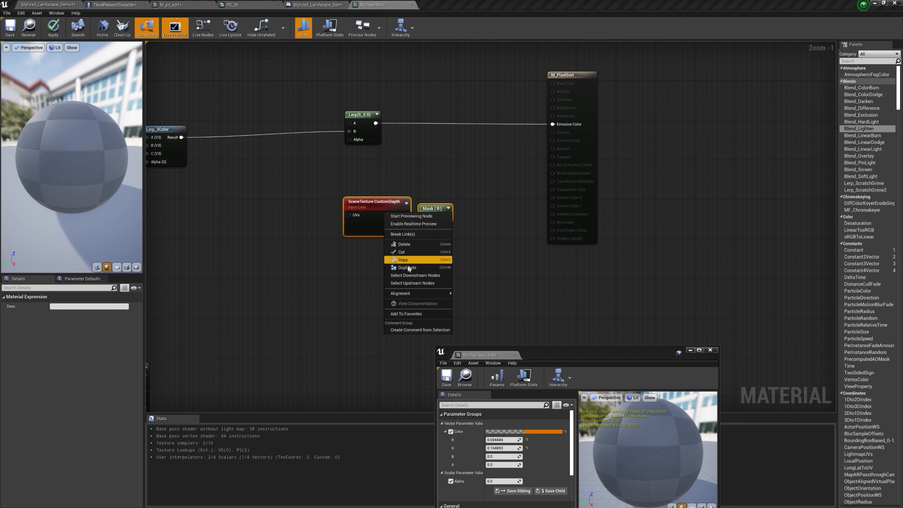
pyautogui.click(408, 267)
pyautogui.moveTo(383, 218); pyautogui.dragTo(375, 265)
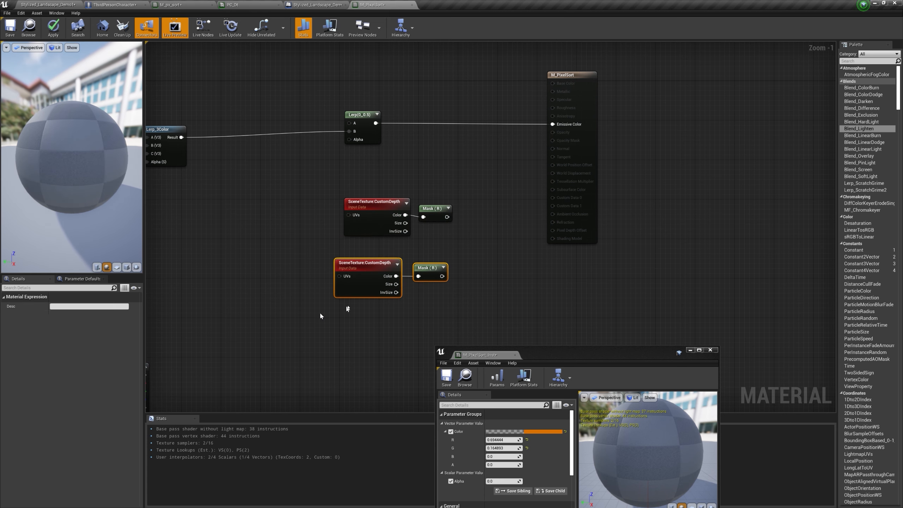
pyautogui.click(359, 270)
pyautogui.click(67, 306)
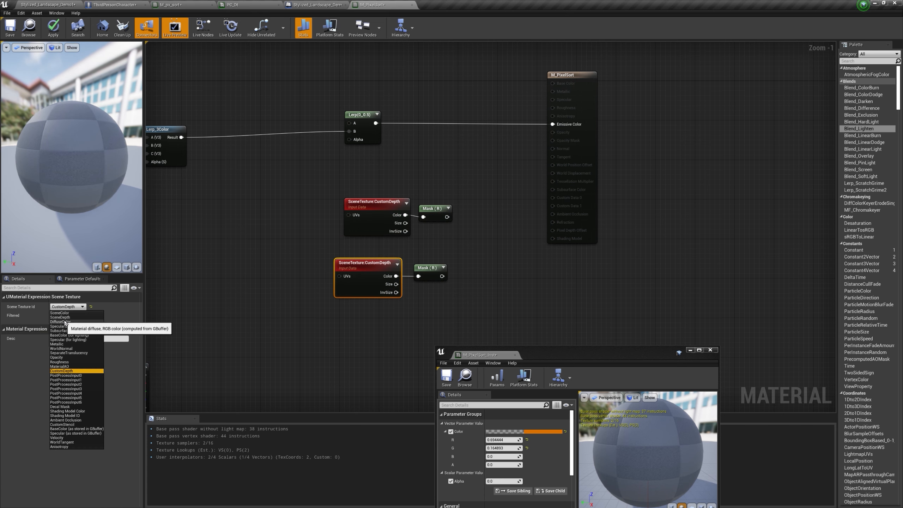
pyautogui.click(60, 317)
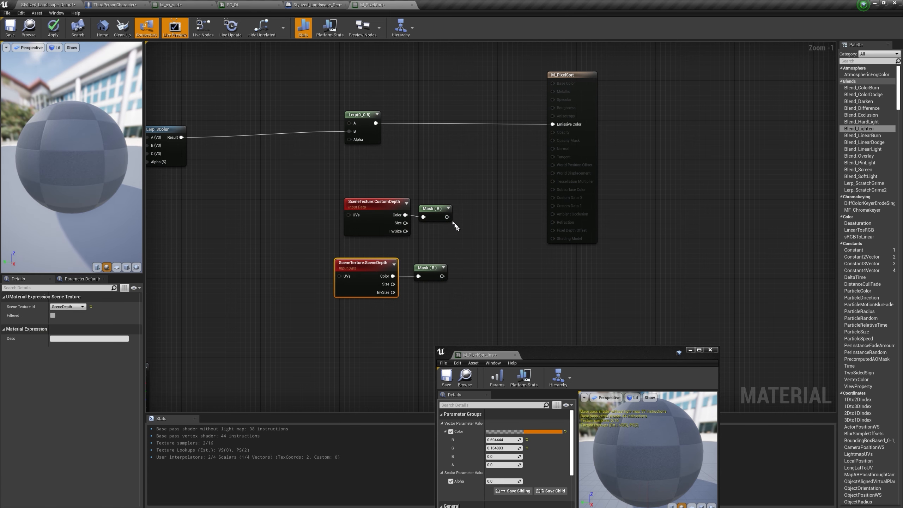
# Add a Subtract node with the CustomDepth mask connected to A and the SceneDepth mask connected to B.
pyautogui.moveTo(469, 226); pyautogui.dragTo(476, 234)
pyautogui.write('sub')
pyautogui.press('Return')
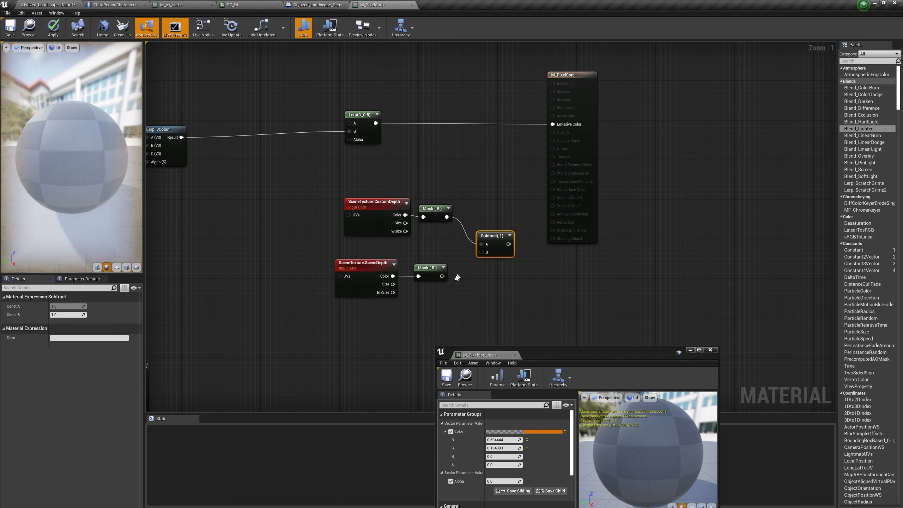
pyautogui.moveTo(484, 256); pyautogui.dragTo(483, 254)
# Chain a Ceil node and a Saturate node after the Subtract, shifting the depth nodes left to make room.
pyautogui.moveTo(543, 269); pyautogui.dragTo(543, 269)
pyautogui.write('ceil')
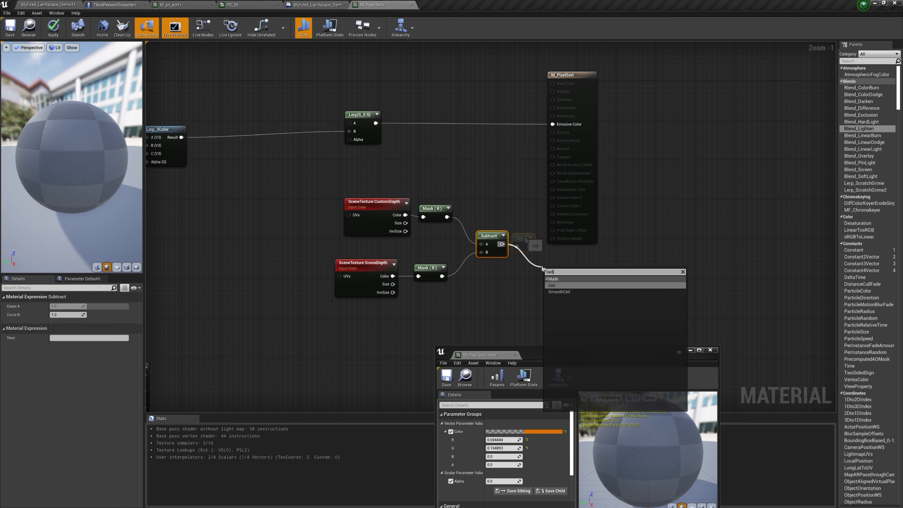
pyautogui.press('Return')
pyautogui.moveTo(406, 253); pyautogui.dragTo(269, 215)
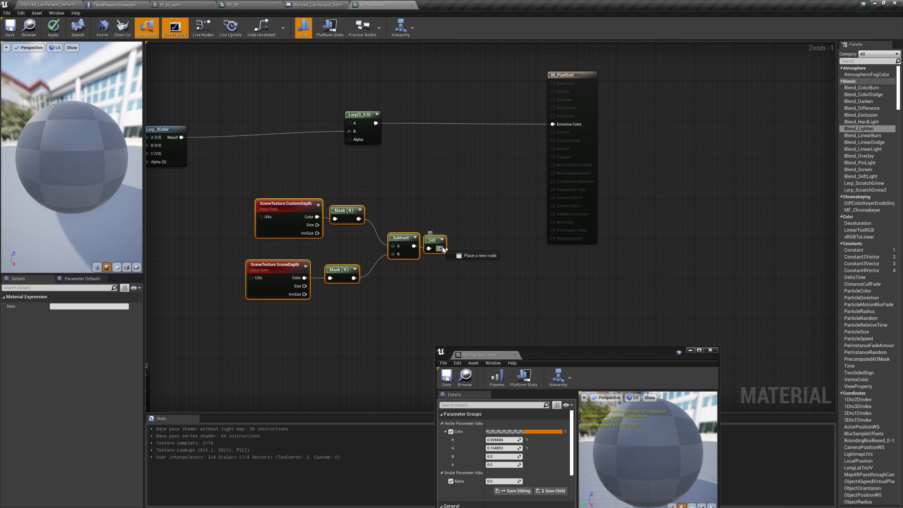
pyautogui.write('sa')
pyautogui.moveTo(442, 249); pyautogui.dragTo(470, 245)
pyautogui.press('Return')
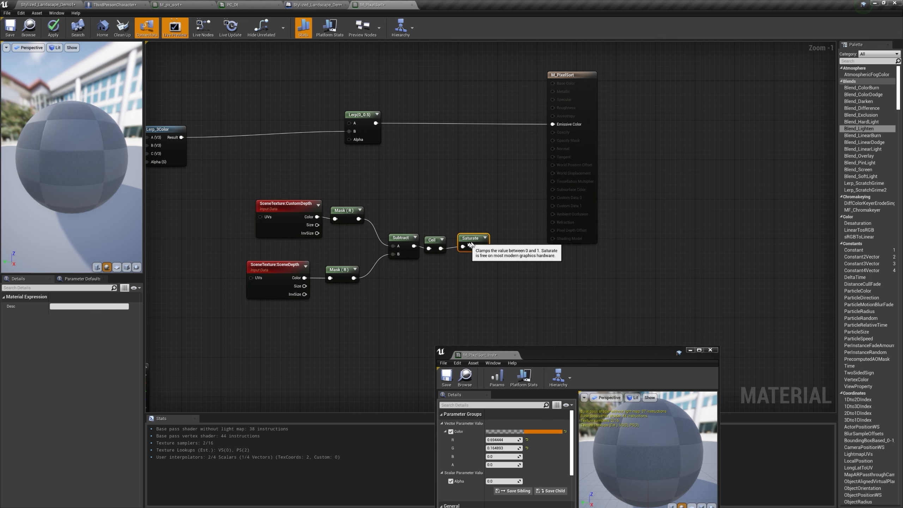
# Place a new Lerp node before M_PixelSort, connect the Saturate output to Emissive Color and apply the material.
pyautogui.moveTo(489, 229); pyautogui.dragTo(502, 274, button='right')
pyautogui.click(501, 170)
pyautogui.moveTo(499, 299); pyautogui.dragTo(561, 227)
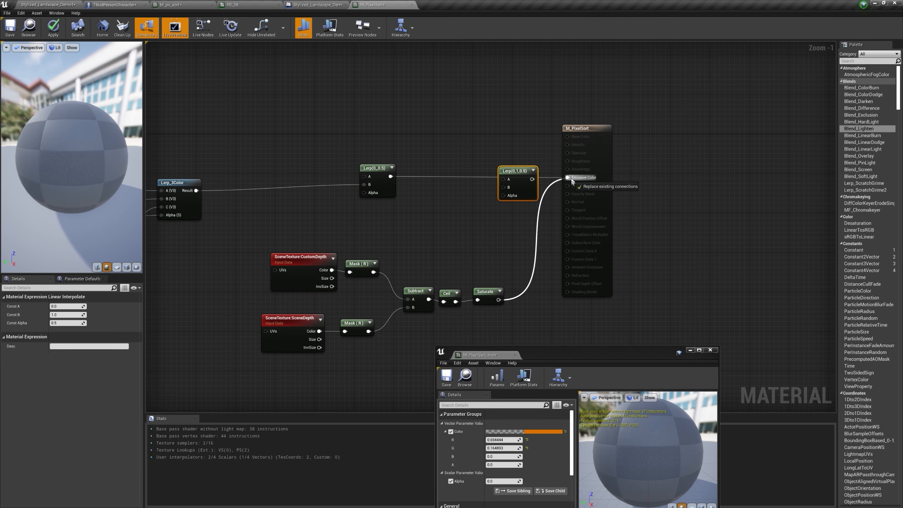
pyautogui.moveTo(571, 182); pyautogui.dragTo(568, 177)
pyautogui.click(55, 28)
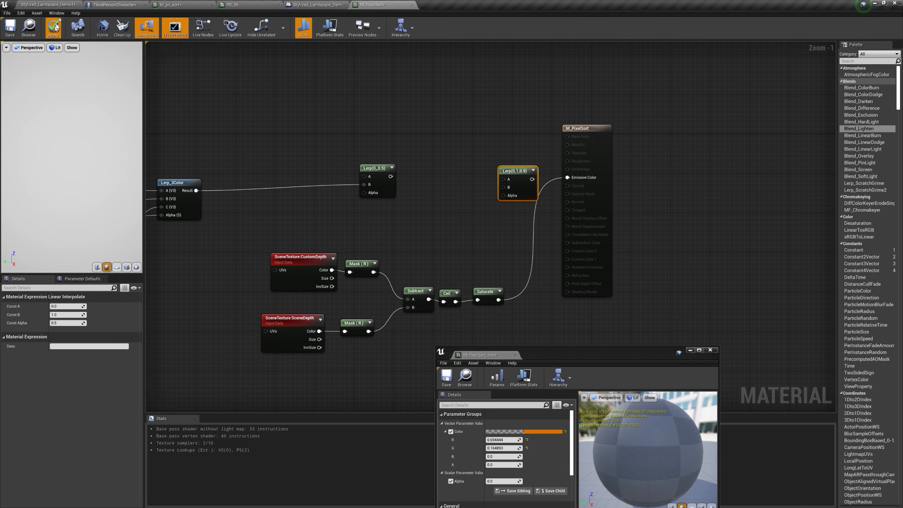
# Toggle the Cube's Render CustomDepth Pass on and off in the level to check the depth mask.
pyautogui.click(48, 4)
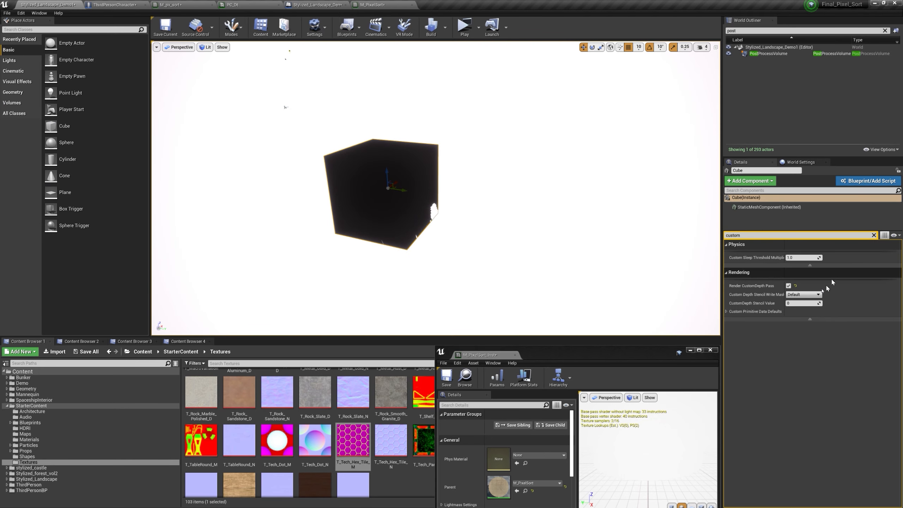
pyautogui.click(788, 286)
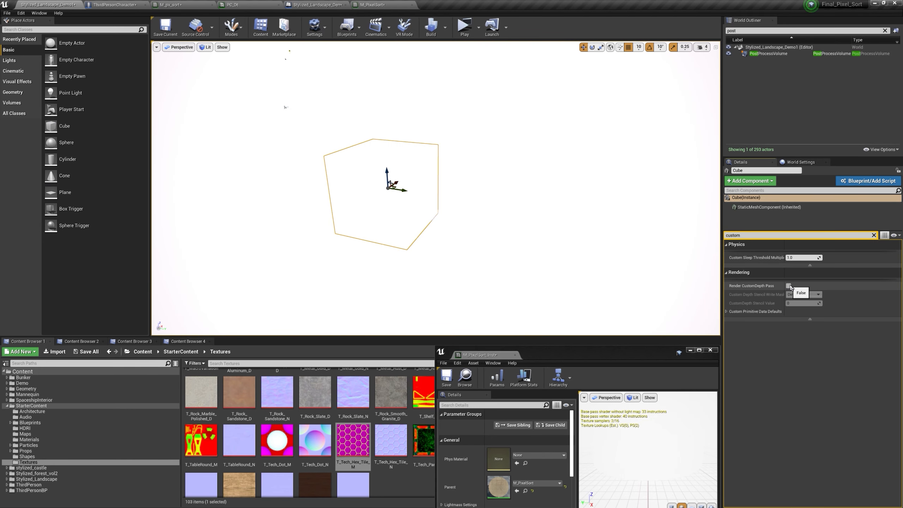
pyautogui.click(788, 286)
pyautogui.click(788, 285)
pyautogui.click(788, 285)
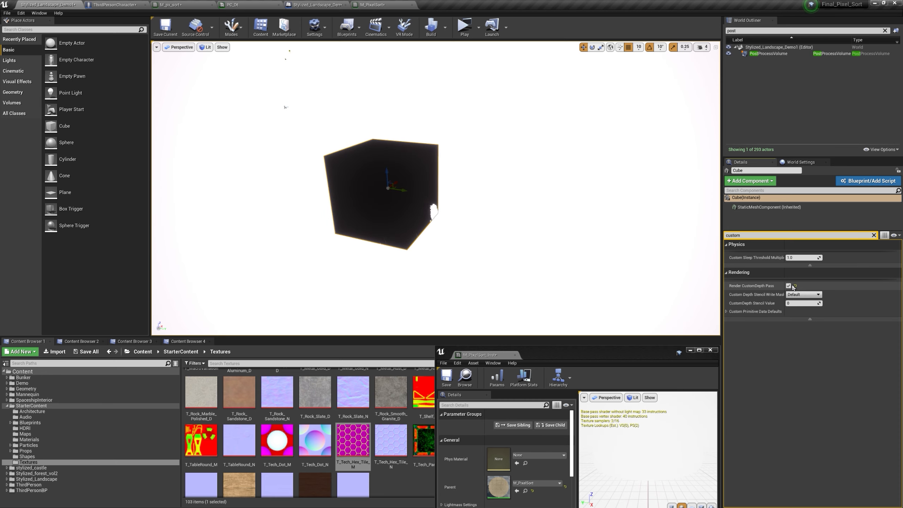
pyautogui.click(788, 286)
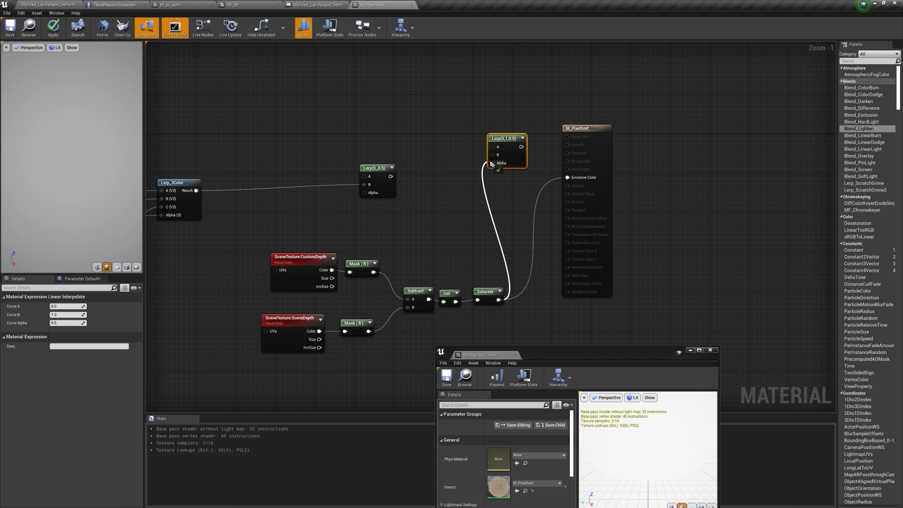
# Connect Saturate to the new Lerp's Alpha, the Lerp to Emissive Color and the earlier Lerp's output to its B input.
pyautogui.moveTo(496, 164); pyautogui.dragTo(496, 163)
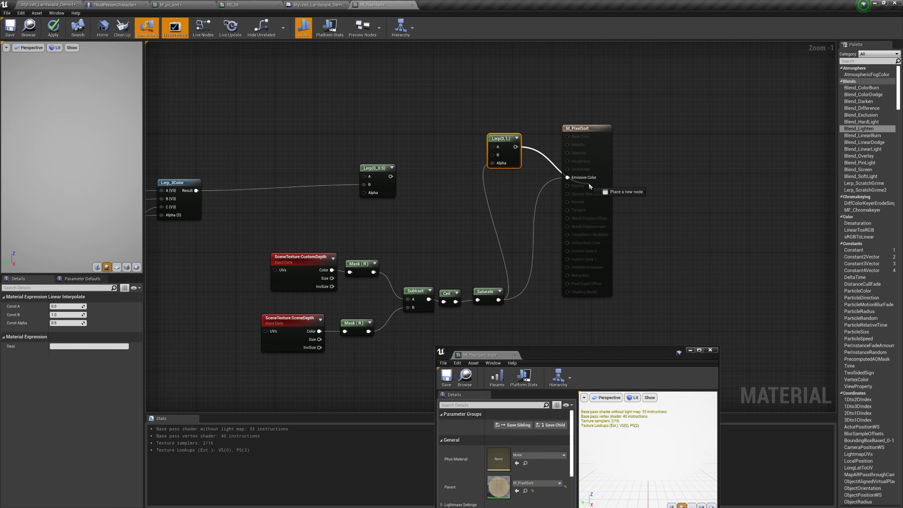
pyautogui.moveTo(589, 184); pyautogui.dragTo(583, 181)
pyautogui.click(515, 156)
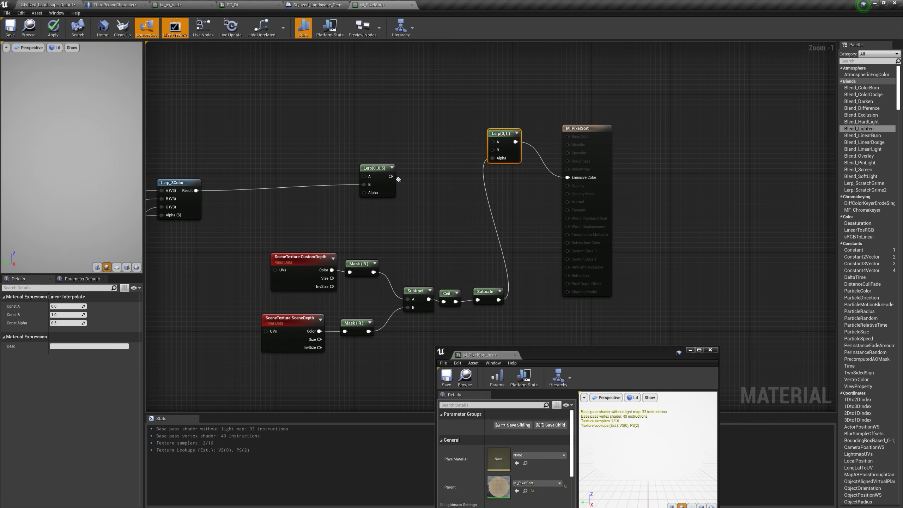
pyautogui.moveTo(398, 179); pyautogui.dragTo(448, 173)
pyautogui.moveTo(495, 156); pyautogui.dragTo(493, 150)
# Move the spare PostProcessInput0, RGB mask and Desaturation nodes above the Lerp_3Color node.
pyautogui.scroll(-1, 456, 179)
pyautogui.moveTo(455, 180); pyautogui.dragTo(645, 152, button='right')
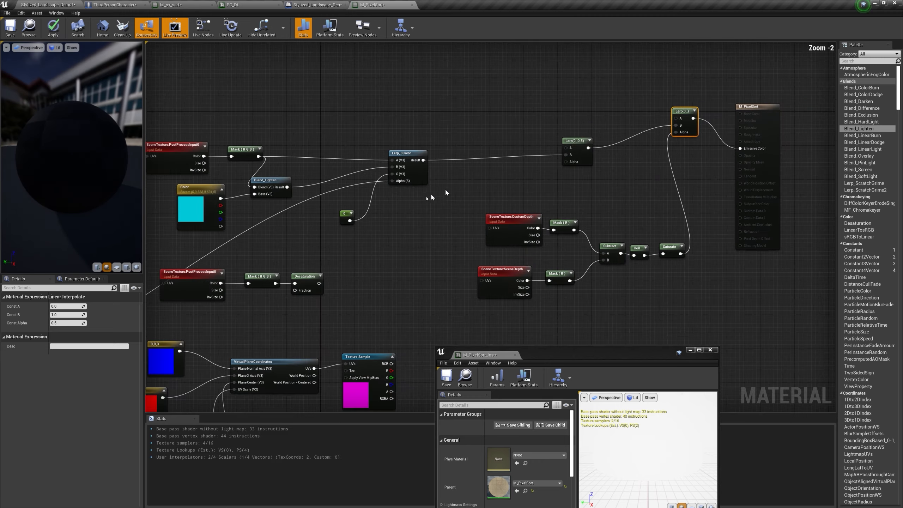
pyautogui.moveTo(428, 198); pyautogui.dragTo(524, 163, button='right')
pyautogui.moveTo(414, 267); pyautogui.dragTo(254, 234)
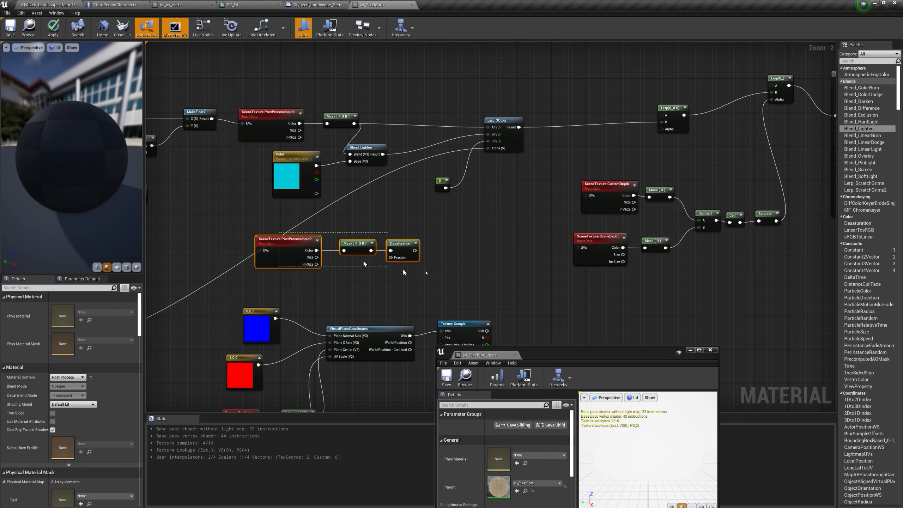
pyautogui.moveTo(408, 248); pyautogui.dragTo(517, 81)
pyautogui.scroll(2, 518, 81)
pyautogui.moveTo(517, 80); pyautogui.dragTo(397, 152, button='right')
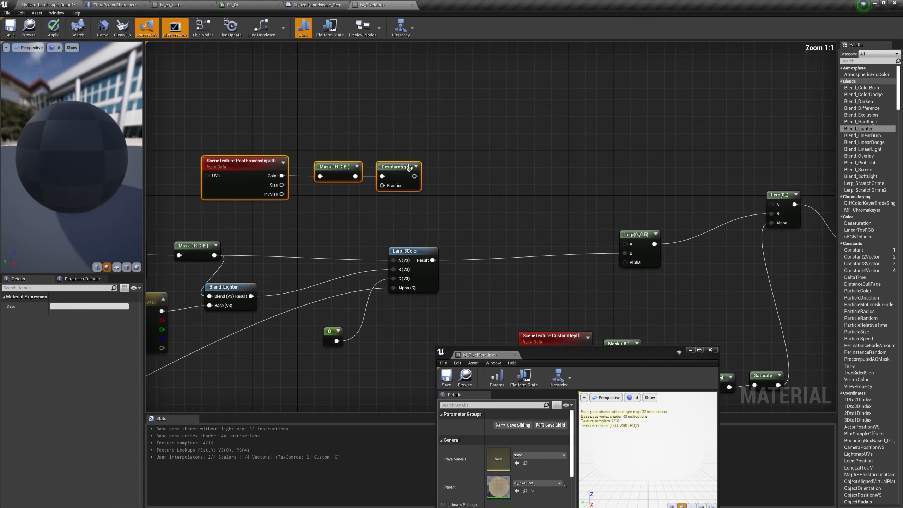
# Set the Desaturation node aside, connect its source RGB mask to the final Lerp's A input and apply the material.
pyautogui.click(397, 166)
pyautogui.moveTo(397, 167); pyautogui.dragTo(397, 104)
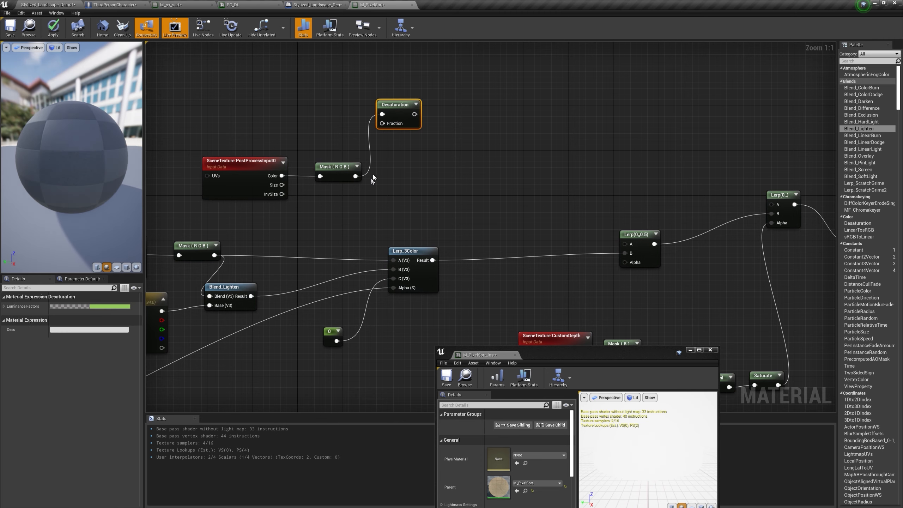
pyautogui.moveTo(356, 176); pyautogui.dragTo(777, 205)
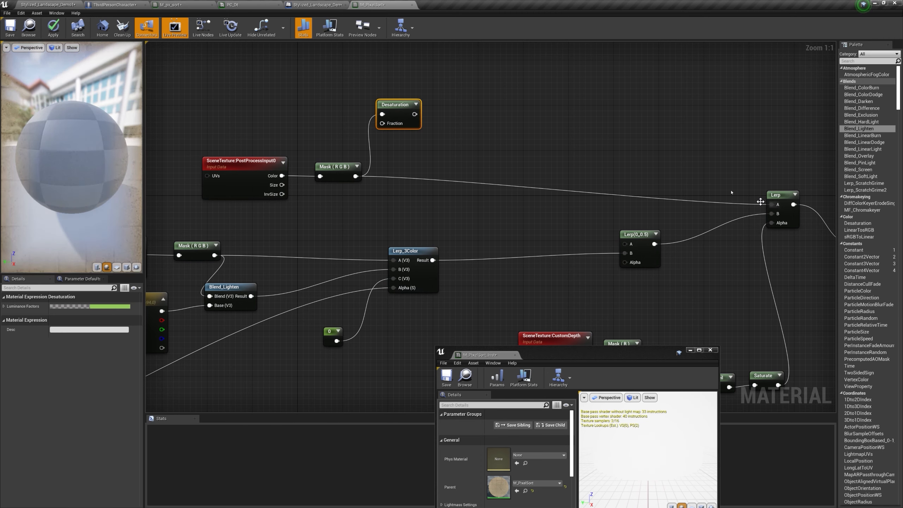
pyautogui.click(53, 27)
# Enable Render CustomDepth Pass on the Cube in the level and lower the material instance's Alpha to about 0.01.
pyautogui.click(48, 4)
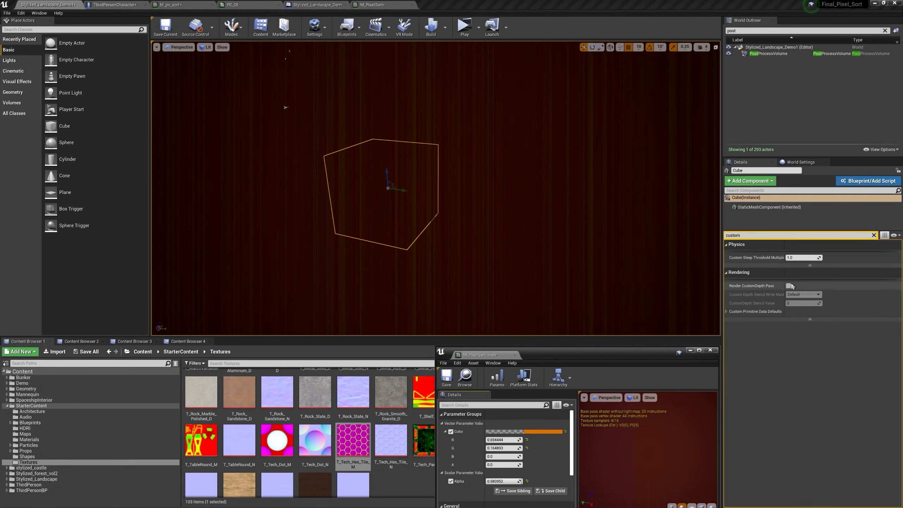
pyautogui.click(788, 286)
pyautogui.moveTo(518, 481)
pyautogui.mouseDown()
pyautogui.moveTo(488, 480)
pyautogui.moveTo(505, 481)
pyautogui.mouseUp()
pyautogui.moveTo(521, 481); pyautogui.dragTo(485, 481)
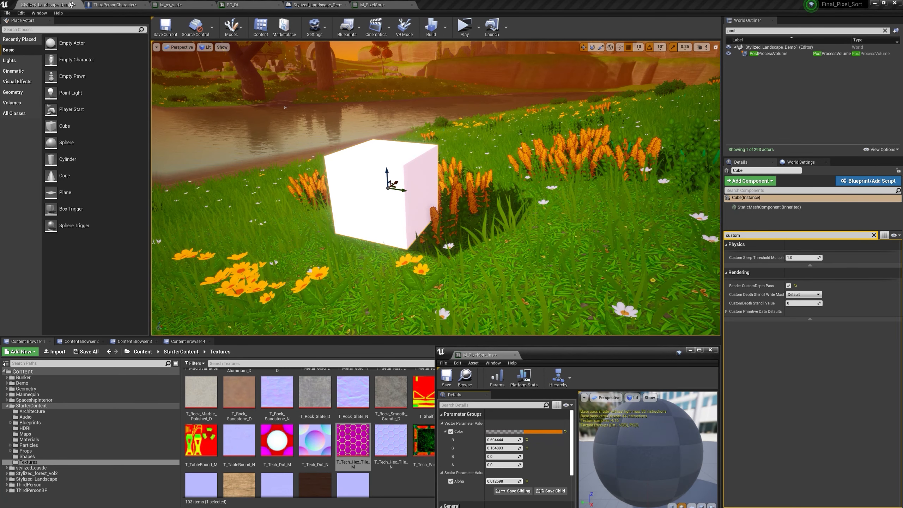
# Filter the Mesh component's details by "cus" in the ThirdPersonCharacter blueprint to check its Render CustomDepth Pass setting.
pyautogui.click(118, 4)
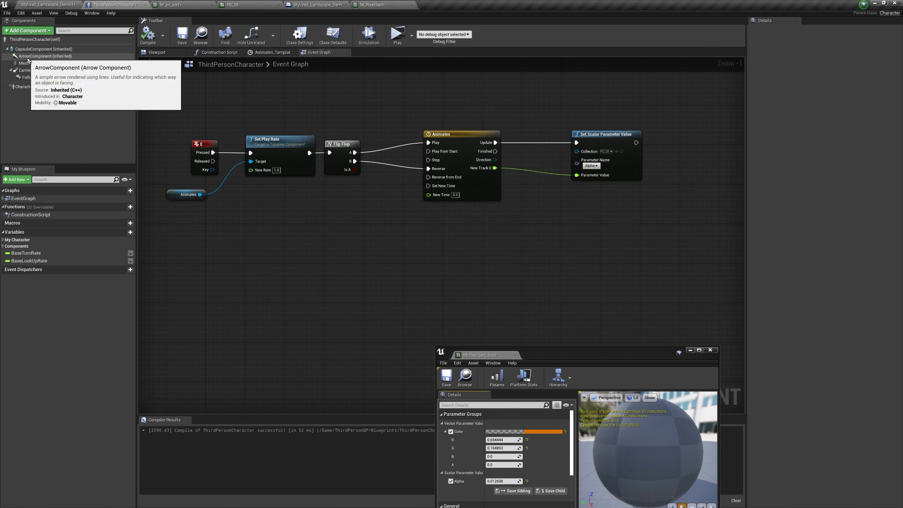
pyautogui.click(32, 63)
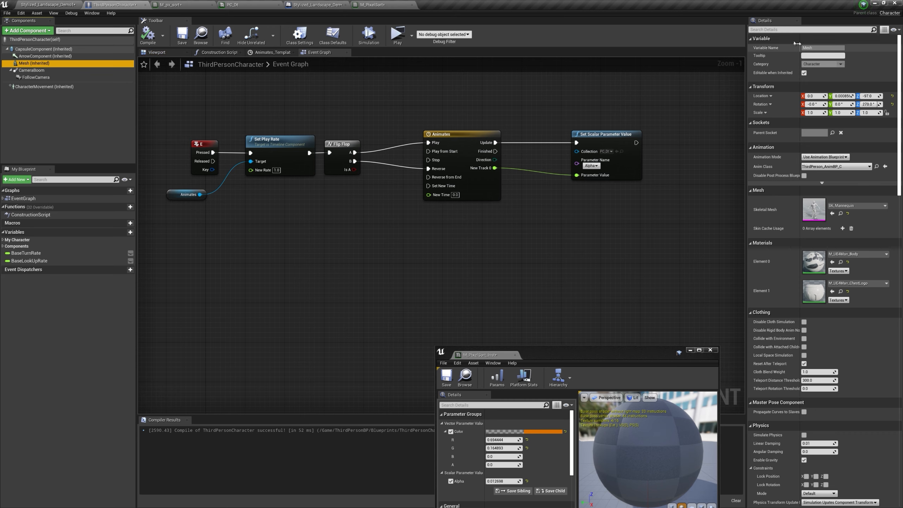
pyautogui.click(779, 31)
pyautogui.write('cus')
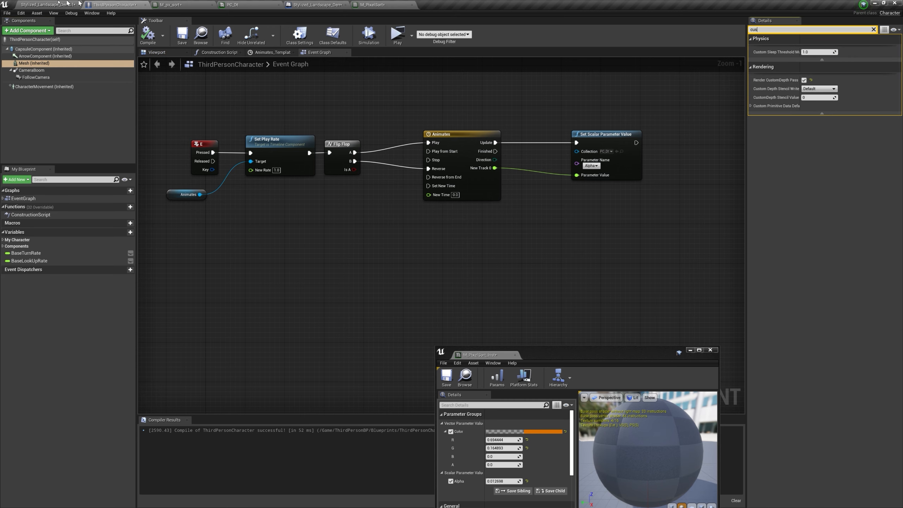
# Set the material instance's Alpha to 1 and play the level to test the masked effect.
pyautogui.click(50, 5)
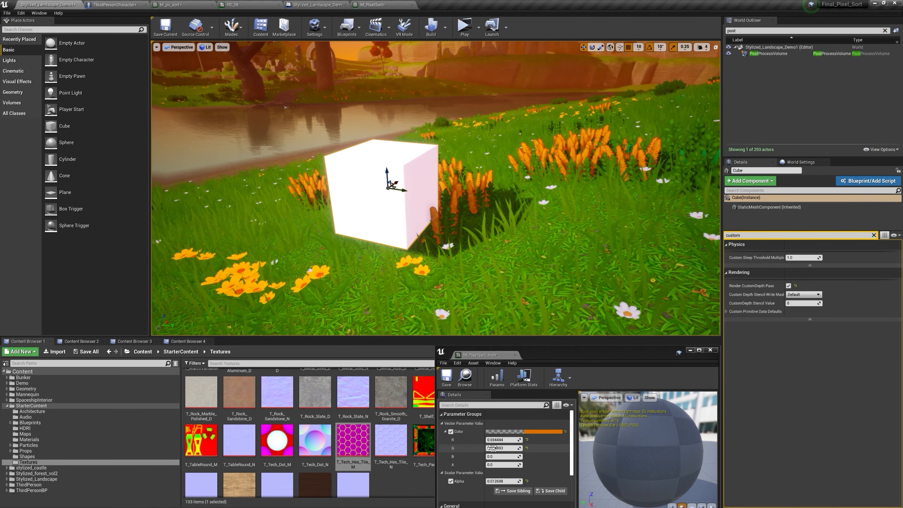
pyautogui.click(499, 481)
pyautogui.write('1')
pyautogui.press('Return')
pyautogui.click(465, 35)
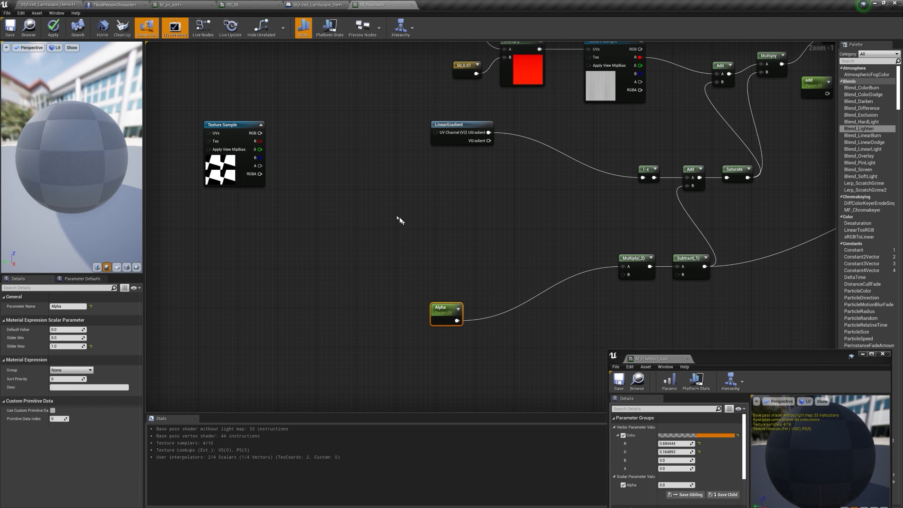
# Move the LinearGradient node left and add a Multiply by 2 from its UGradient output.
pyautogui.moveTo(477, 131); pyautogui.dragTo(378, 144)
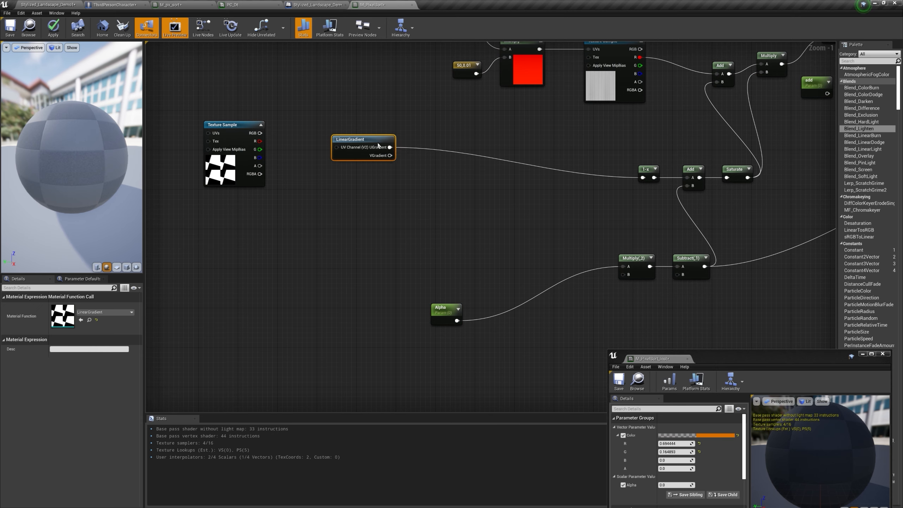
pyautogui.click(417, 165)
pyautogui.moveTo(389, 147); pyautogui.dragTo(436, 172)
pyautogui.write('2')
pyautogui.press('Return')
# Chain Sine, Ceil and Saturate nodes after the gradient's Multiply and feed the result into the 1-x node.
pyautogui.moveTo(452, 172); pyautogui.dragTo(502, 178)
pyautogui.write('sine')
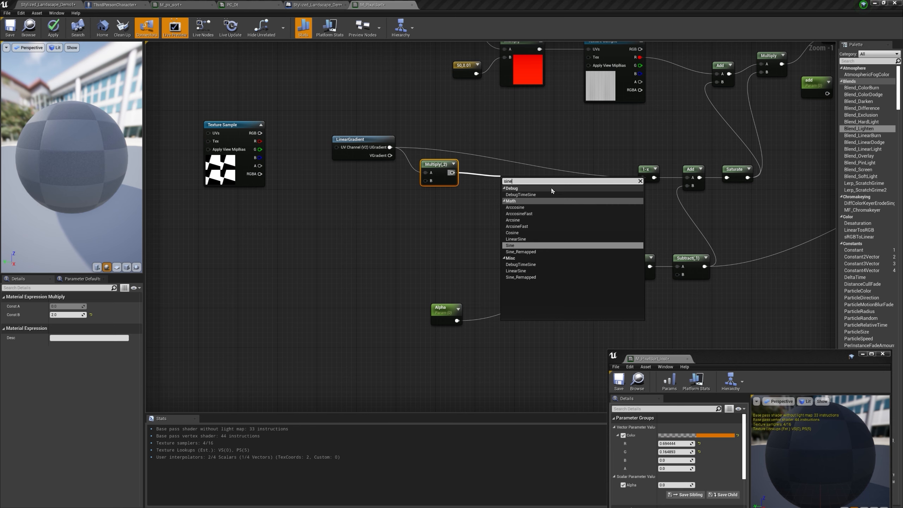
pyautogui.press('Return')
pyautogui.moveTo(514, 177); pyautogui.dragTo(643, 178)
pyautogui.write('ceil')
pyautogui.press('Return')
pyautogui.write('saturate')
pyautogui.press('Return')
# Add a CustomRotator driven by Alpha as Rotation Angle and connect its Rotated Values to the LinearGradient's UV Channel.
pyautogui.click(444, 308)
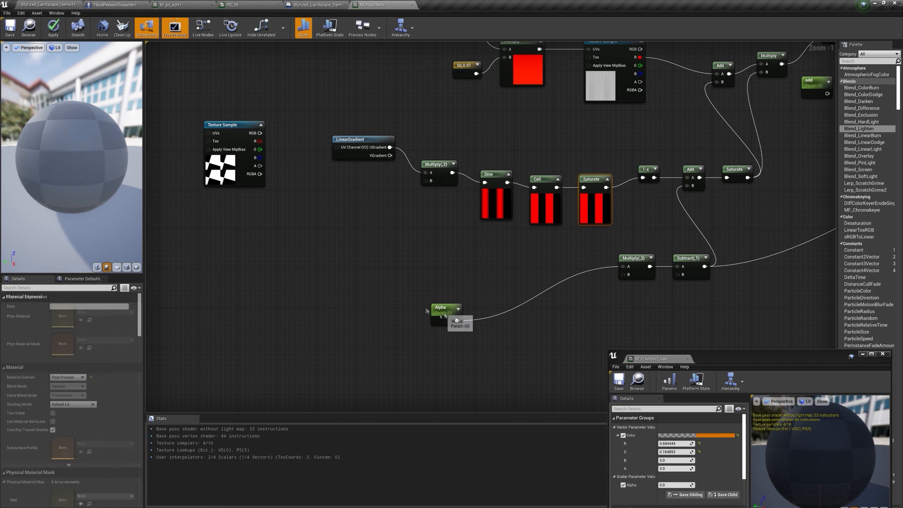
pyautogui.moveTo(445, 308); pyautogui.dragTo(262, 313)
pyautogui.rightClick(299, 250)
pyautogui.write('custom')
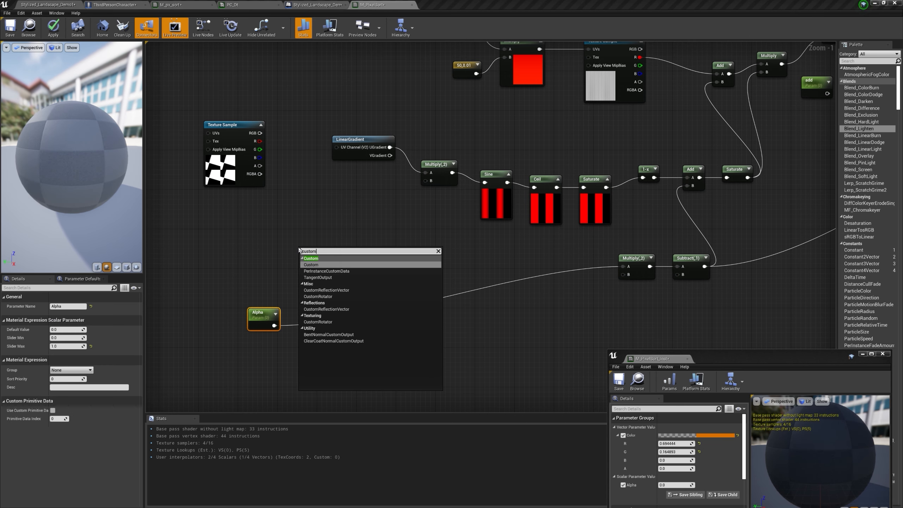
pyautogui.click(318, 321)
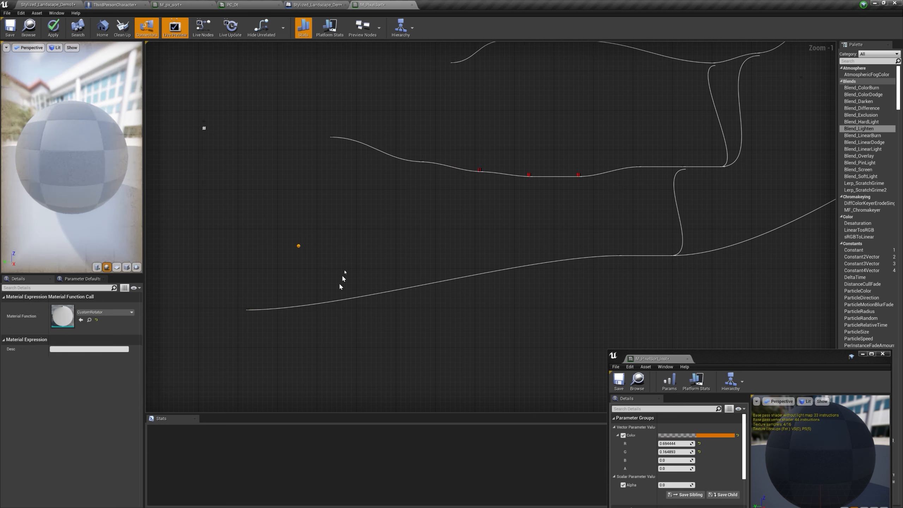
pyautogui.moveTo(378, 258); pyautogui.dragTo(337, 147)
pyautogui.moveTo(277, 326); pyautogui.dragTo(303, 274)
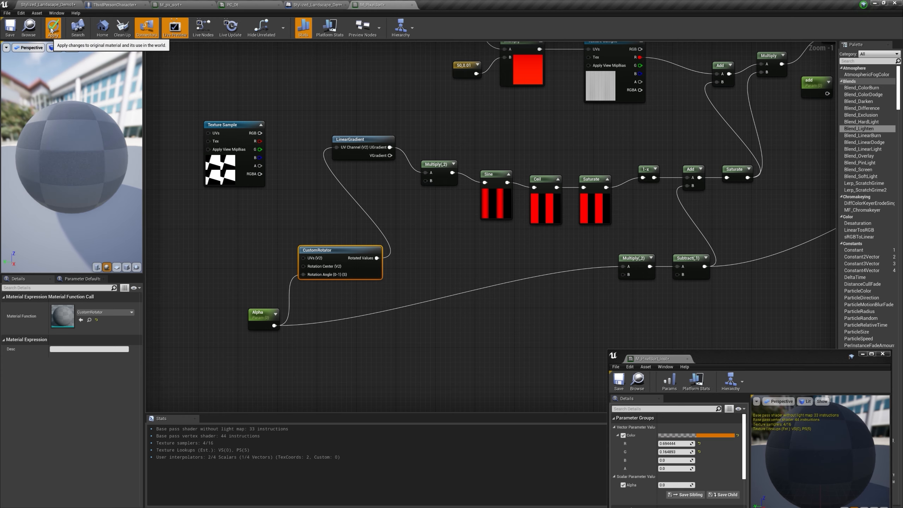
# Scrub the material instance's Alpha up and down in the level to preview the rotating stripe transition.
pyautogui.click(40, 4)
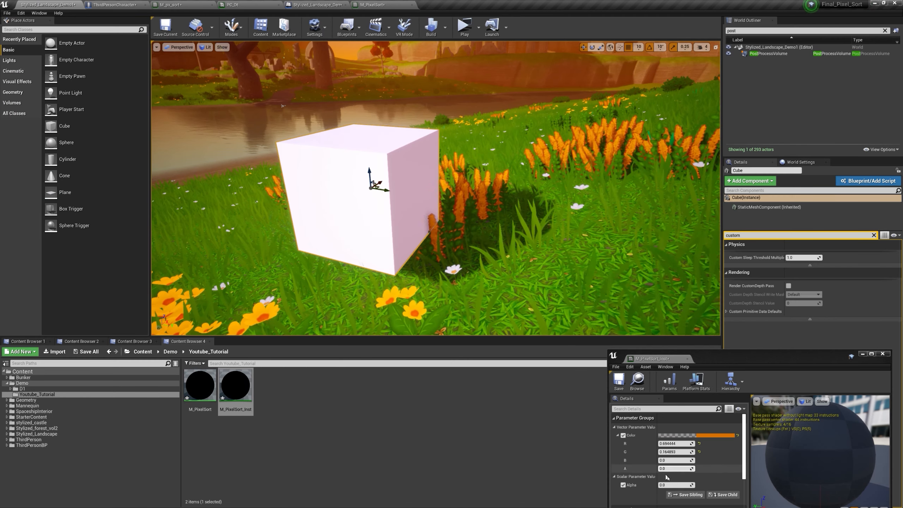
pyautogui.moveTo(670, 485)
pyautogui.mouseDown()
pyautogui.moveTo(725, 485)
pyautogui.moveTo(687, 485)
pyautogui.moveTo(708, 485)
pyautogui.mouseUp()
pyautogui.moveTo(708, 485); pyautogui.dragTo(675, 485)
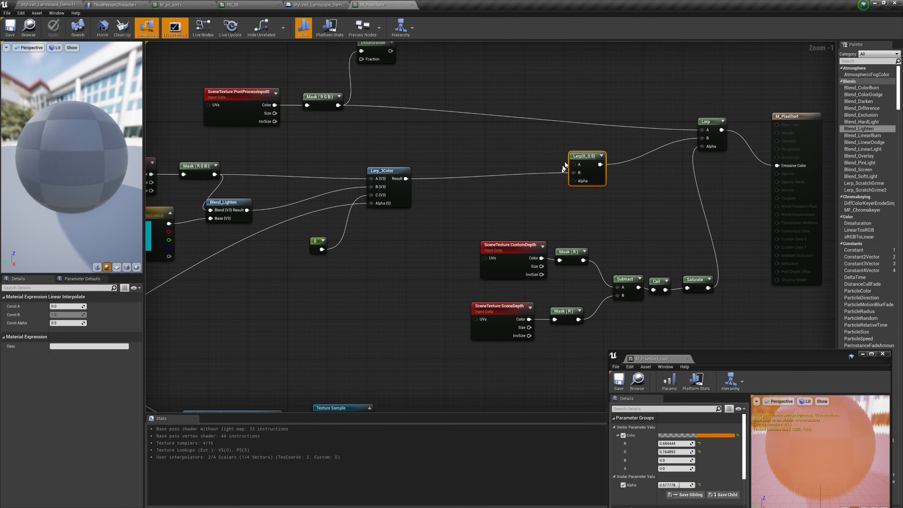
# Delete the intermediate Lerp, connect the Lerp_3Color Result directly to the final Lerp's B input and apply the material.
pyautogui.press('Delete')
pyautogui.moveTo(405, 179); pyautogui.dragTo(700, 138)
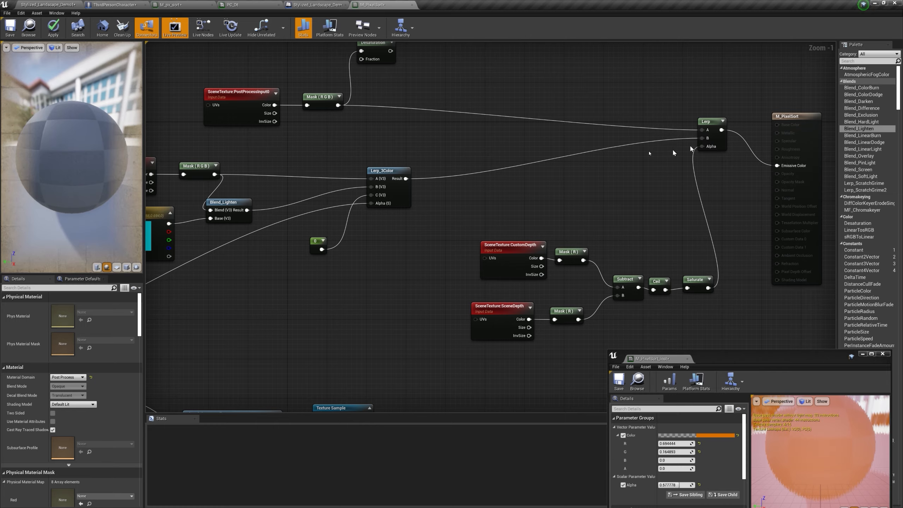
pyautogui.click(53, 28)
# Preview the simplified material in the level with Alpha at about 0.58, and return to the M_PixelSort graph.
pyautogui.click(62, 3)
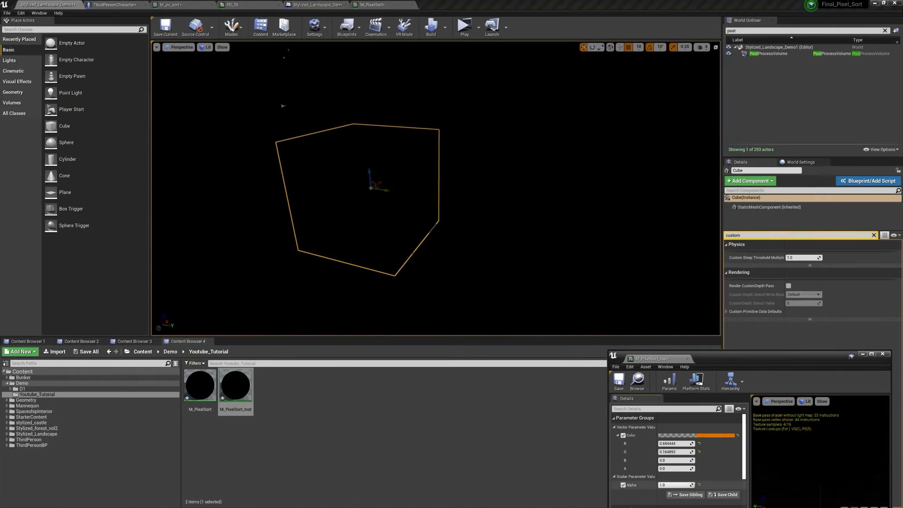
pyautogui.moveTo(674, 485); pyautogui.dragTo(677, 483)
pyautogui.click(373, 4)
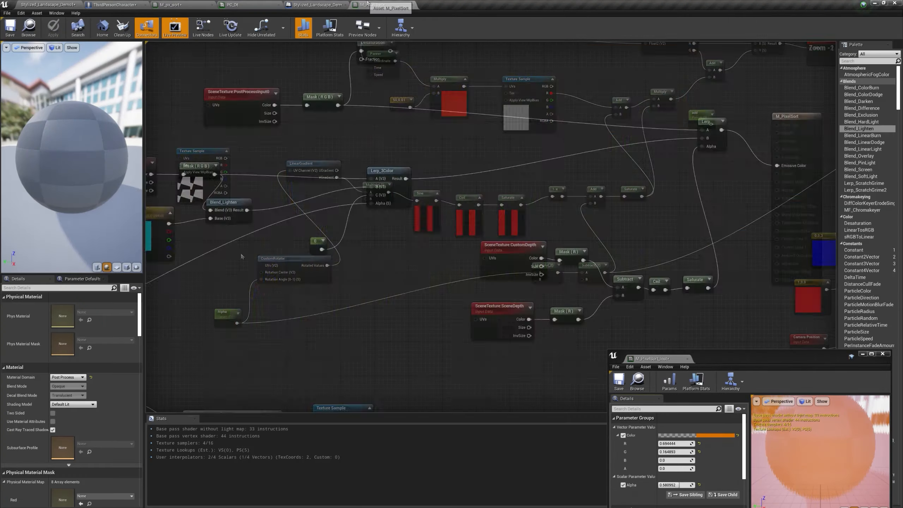
# Add a TexCoord node, connect it to the CustomRotator's UVs input and apply the material.
pyautogui.click(229, 247)
pyautogui.moveTo(241, 253); pyautogui.dragTo(261, 264)
pyautogui.click(53, 28)
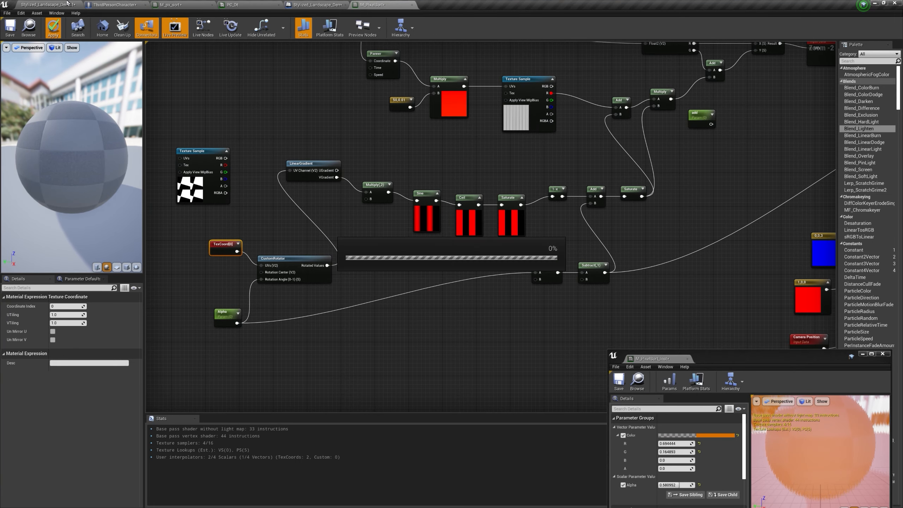
# Scrub the material instance's Alpha to about 0.019 in the level to preview the rotation, and return to the M_PixelSort graph.
pyautogui.click(66, 5)
pyautogui.moveTo(678, 485)
pyautogui.mouseDown()
pyautogui.moveTo(656, 484)
pyautogui.moveTo(693, 484)
pyautogui.moveTo(644, 484)
pyautogui.moveTo(693, 485)
pyautogui.moveTo(660, 484)
pyautogui.mouseUp()
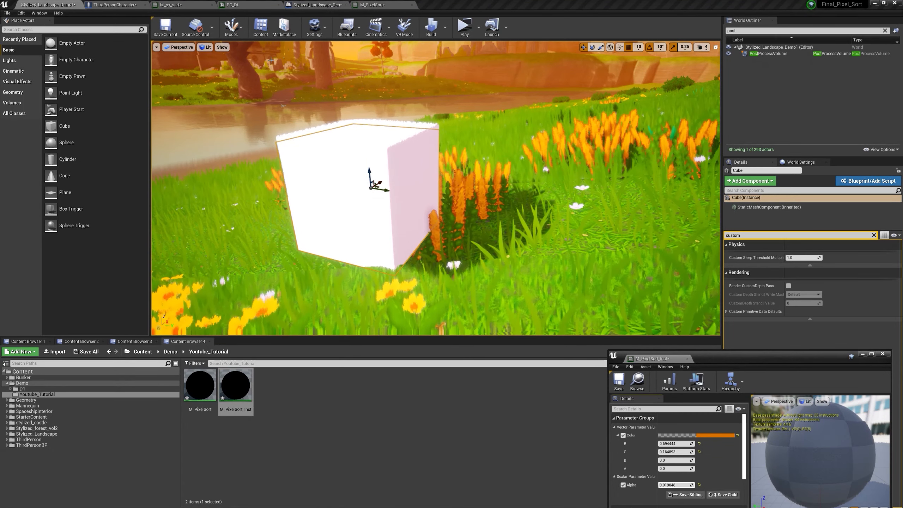
pyautogui.click(376, 4)
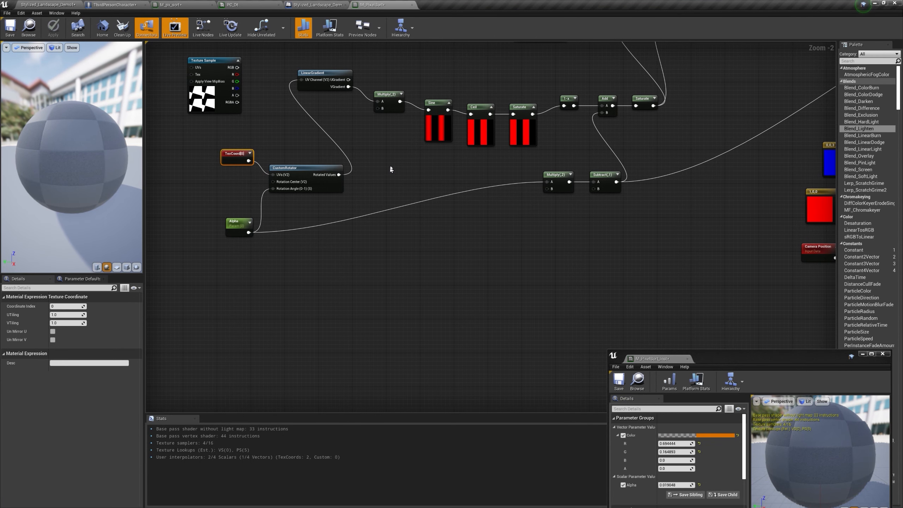
# Add a RadialGradientExponential node and connect the Alpha parameter to its Radius input.
pyautogui.rightClick(391, 168)
pyautogui.write('radial')
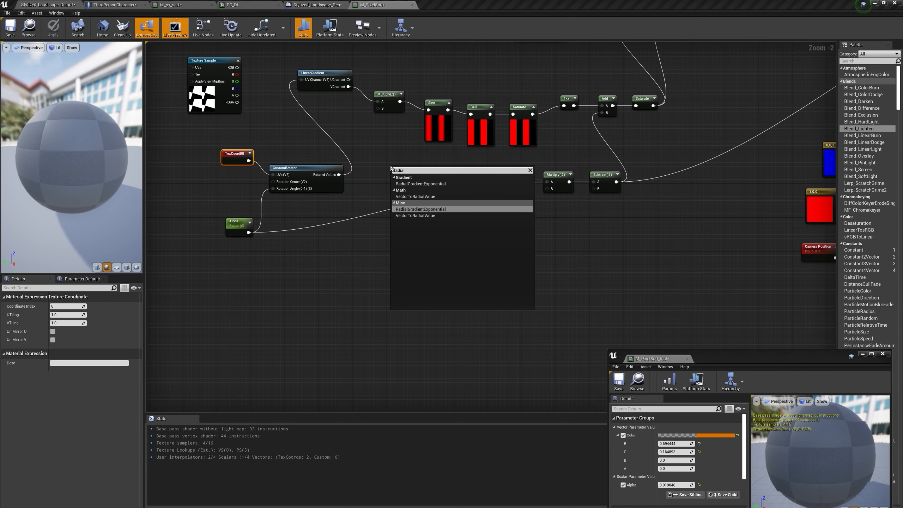
pyautogui.click(425, 210)
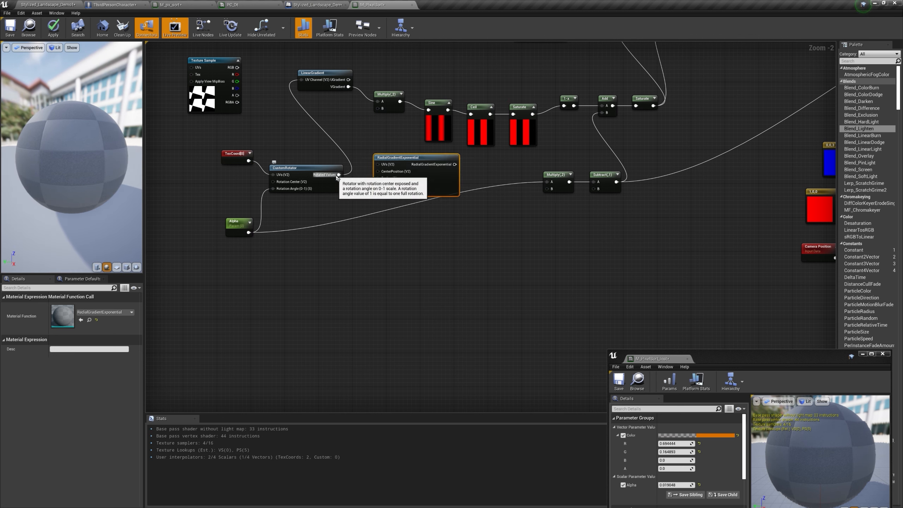
pyautogui.moveTo(249, 233); pyautogui.dragTo(390, 180)
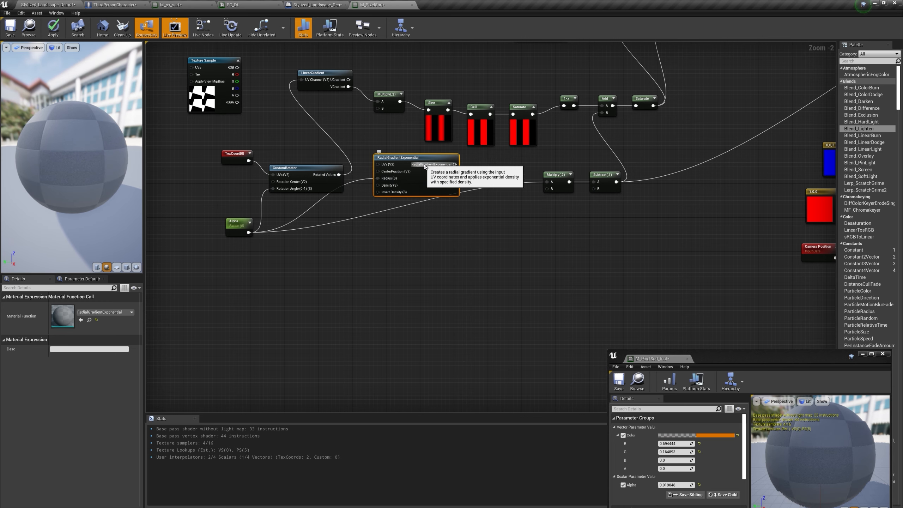
# Insert a Multiply between the stripe Saturate and the 1-x node, with the RadialGradientExponential output as its B input.
pyautogui.moveTo(567, 129); pyautogui.dragTo(512, 169, button='right')
pyautogui.click(505, 162)
pyautogui.moveTo(478, 154); pyautogui.dragTo(512, 174)
pyautogui.moveTo(399, 204); pyautogui.dragTo(509, 147)
pyautogui.moveTo(179, 263); pyautogui.dragTo(184, 276)
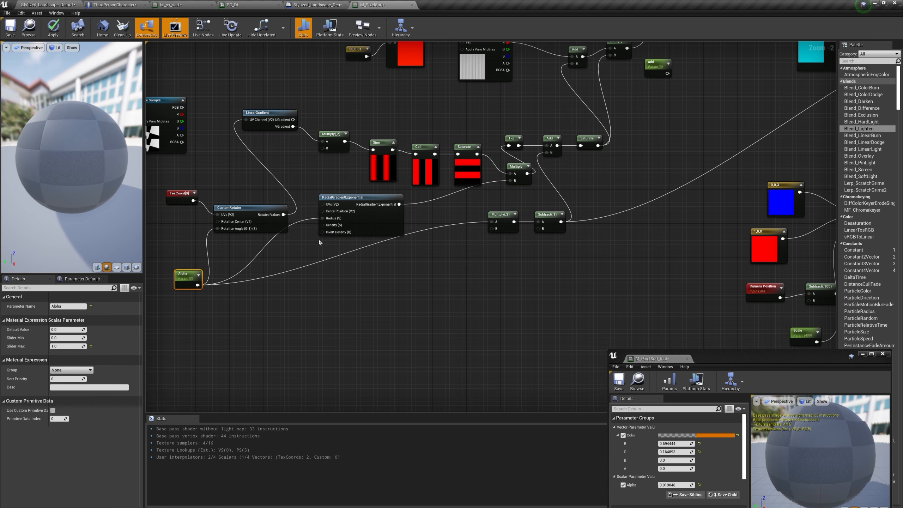
# Add a constant of 100 and connect it to the RadialGradientExponential's Density input.
pyautogui.click(292, 247)
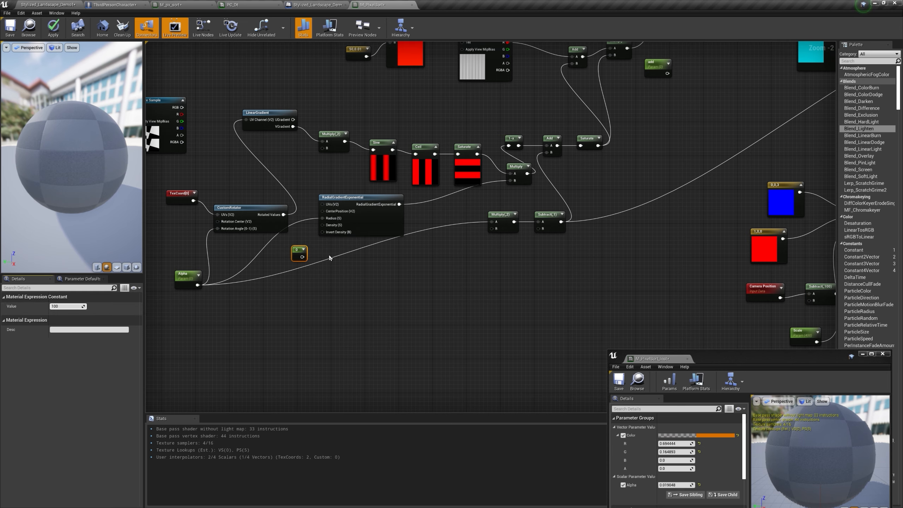
pyautogui.press('Return')
pyautogui.moveTo(306, 256); pyautogui.dragTo(322, 225)
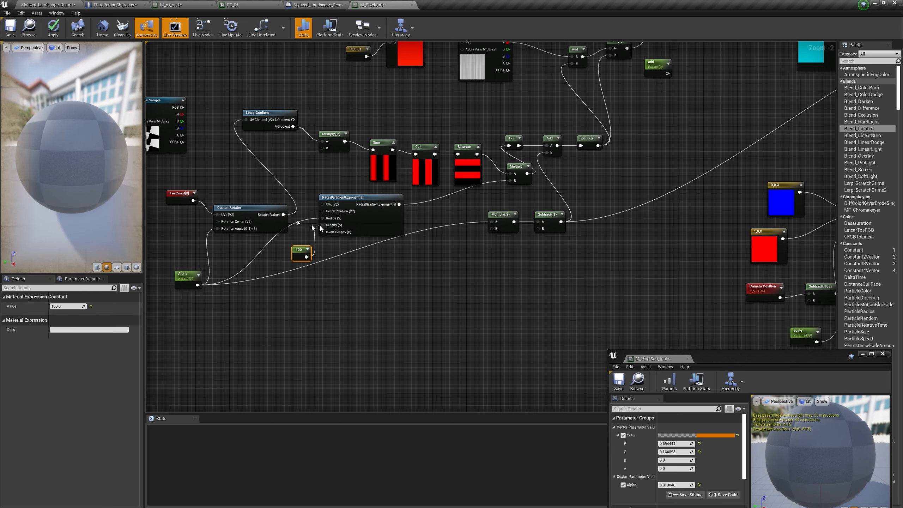
# Apply the material and scrub the instance's Alpha in the level to preview the radial transition, ending at about 0.006.
pyautogui.click(53, 37)
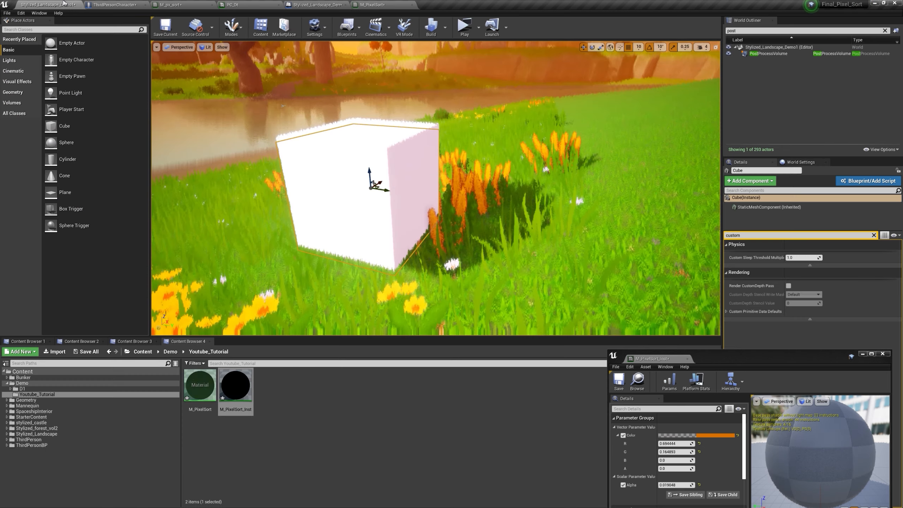
pyautogui.click(65, 5)
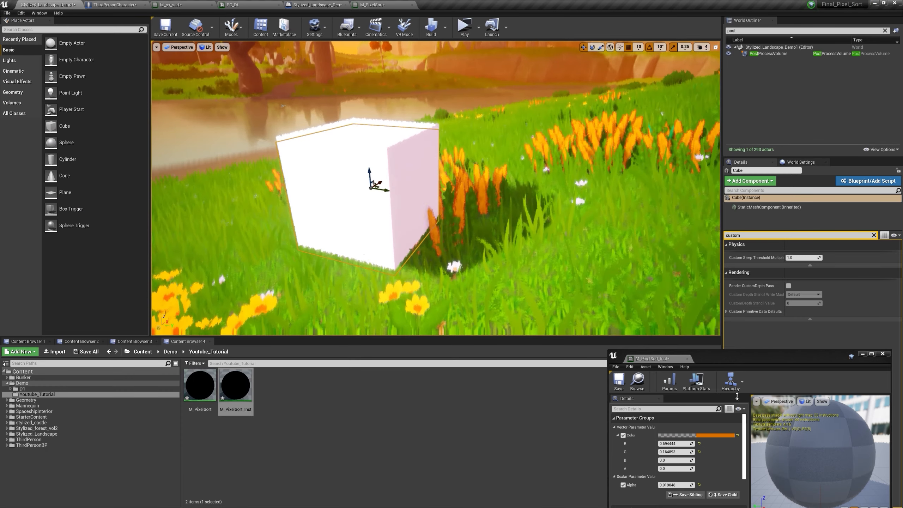
pyautogui.moveTo(660, 484)
pyautogui.mouseDown()
pyautogui.moveTo(694, 485)
pyautogui.moveTo(660, 484)
pyautogui.mouseUp()
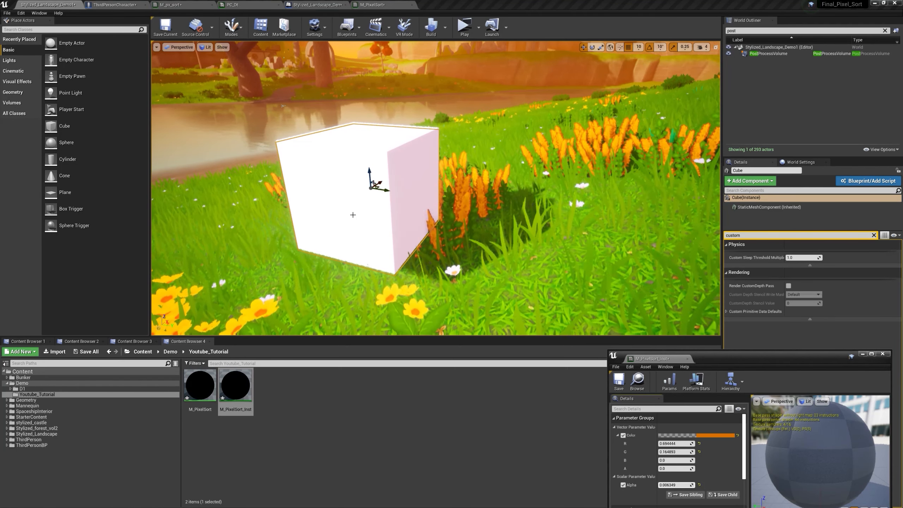
# Create a Material Parameter Collection named PC_PixelData in the Youtube_Tutorial folder.
pyautogui.rightClick(296, 387)
pyautogui.moveTo(320, 336)
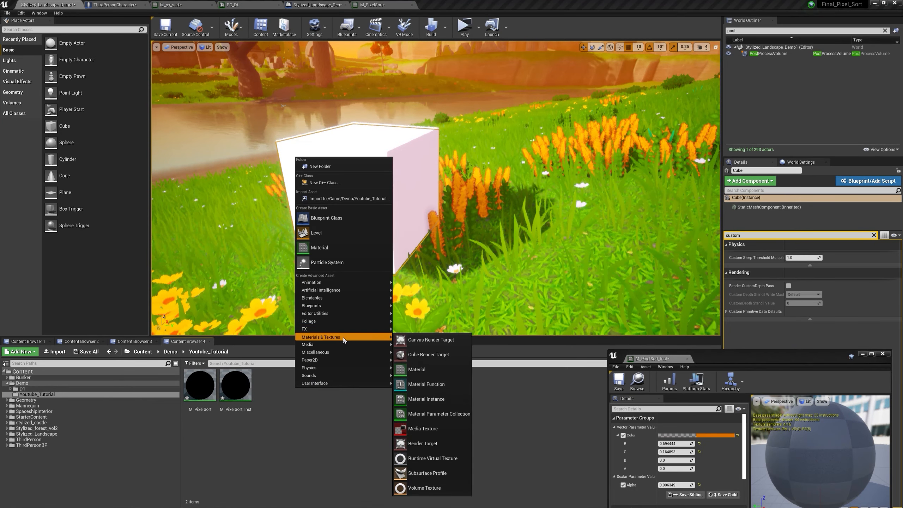
pyautogui.click(448, 418)
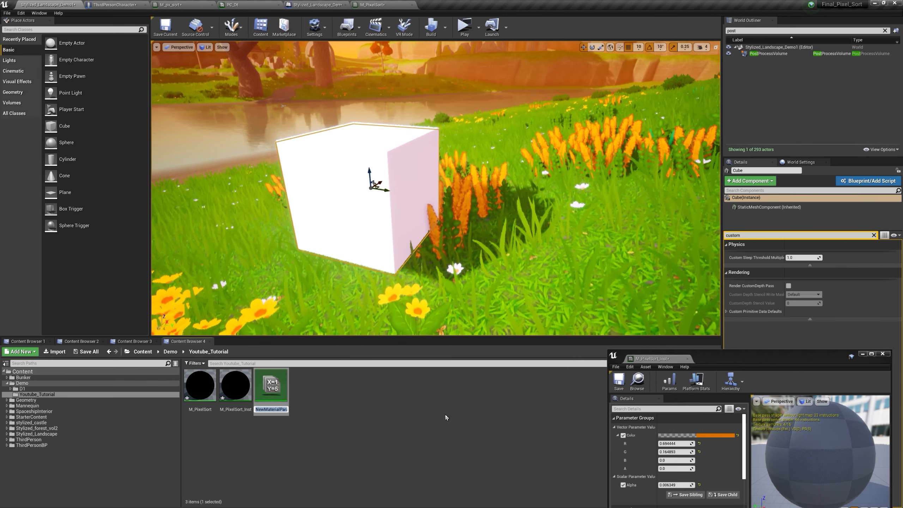
pyautogui.write('PC_Pixel')
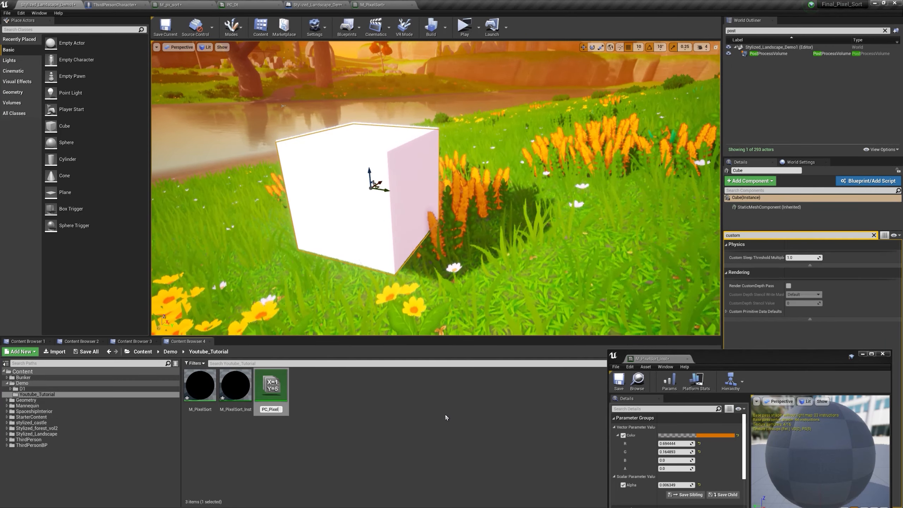
pyautogui.write('Data')
pyautogui.press('Return')
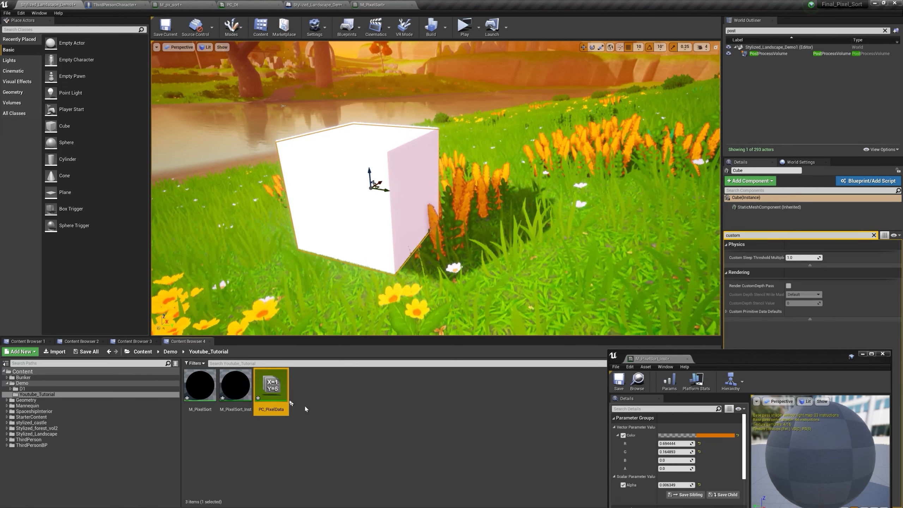
# Open PC_PixelData and add a scalar parameter named Alpha.
pyautogui.doubleClick(272, 386)
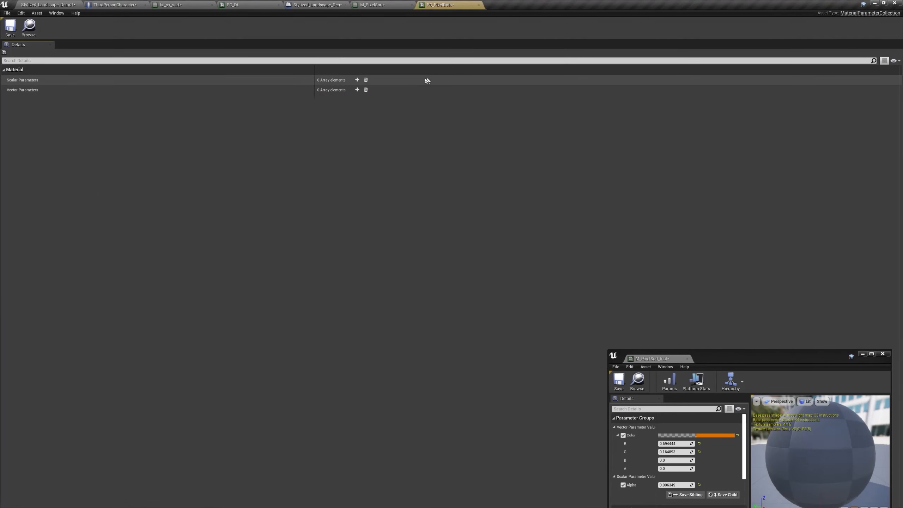
pyautogui.click(358, 80)
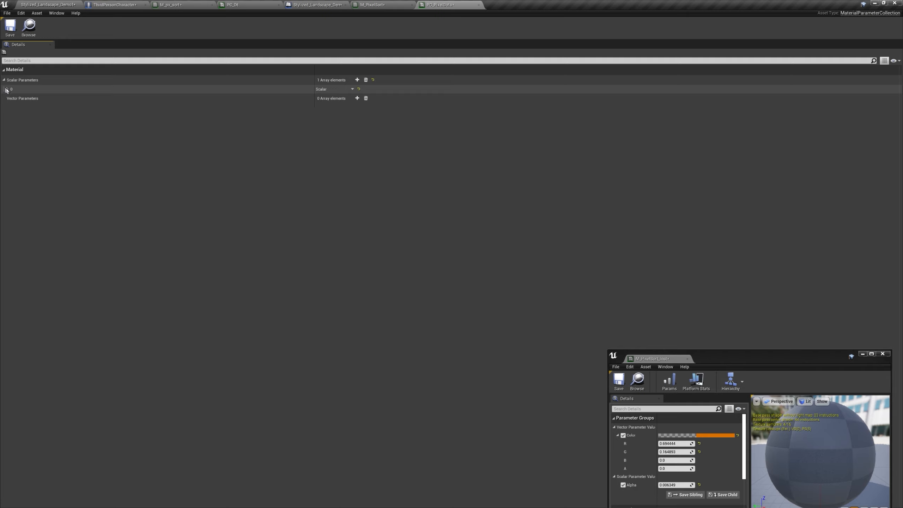
pyautogui.moveTo(341, 105); pyautogui.dragTo(245, 115)
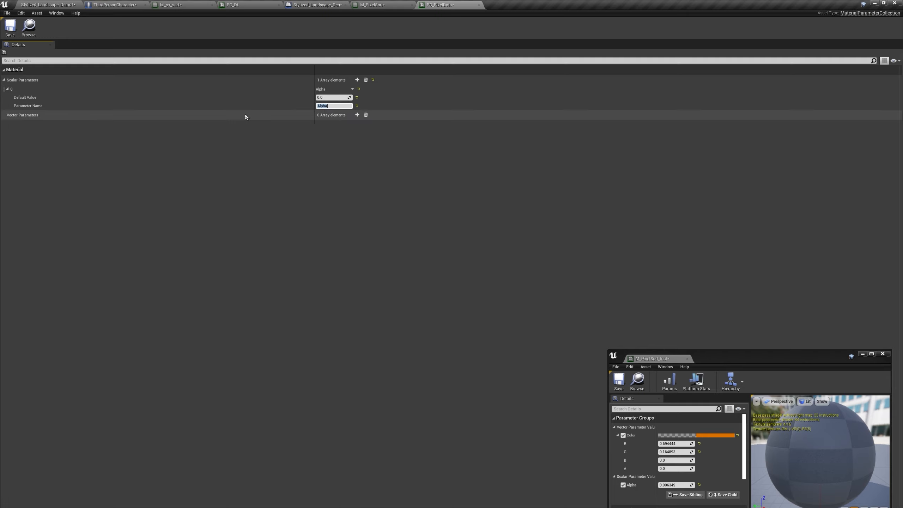
# In the ThirdPersonCharacter Event Graph, add an E keyboard event and connect its Pressed output to a new Flip Flop node.
pyautogui.click(114, 5)
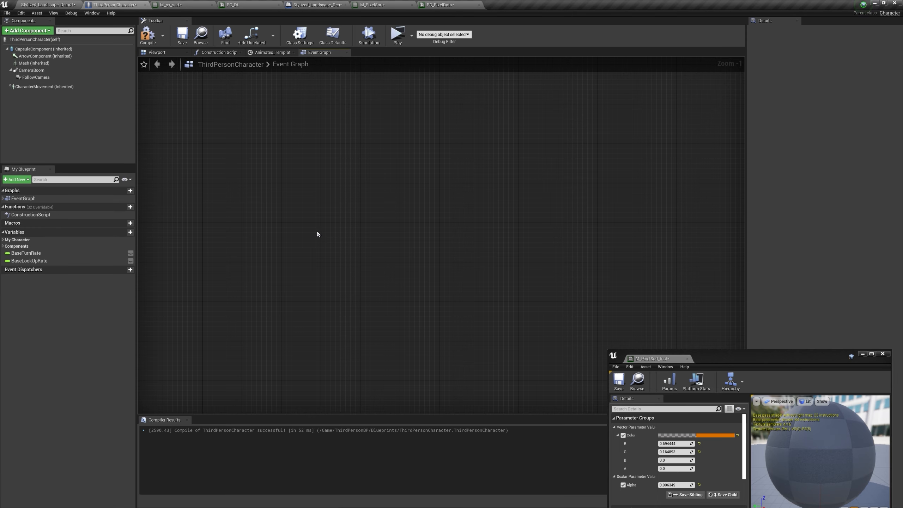
pyautogui.rightClick(318, 234)
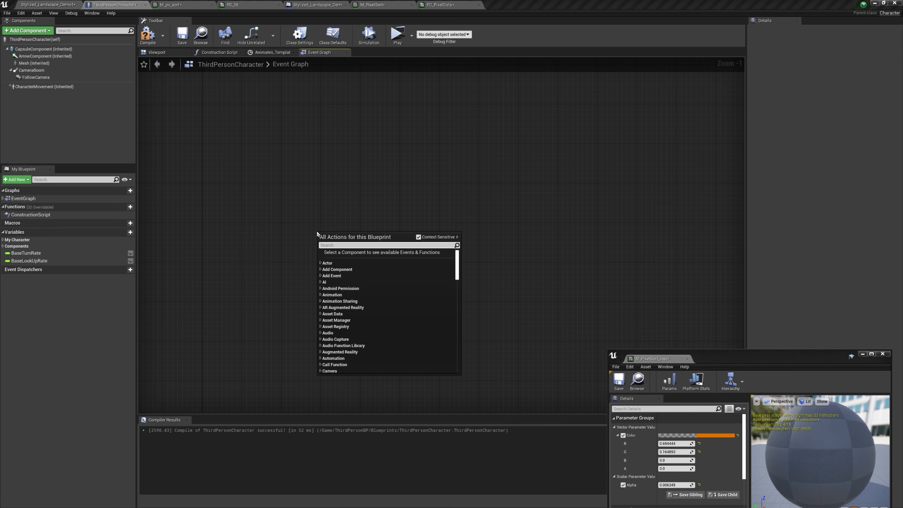
pyautogui.write('E keybo')
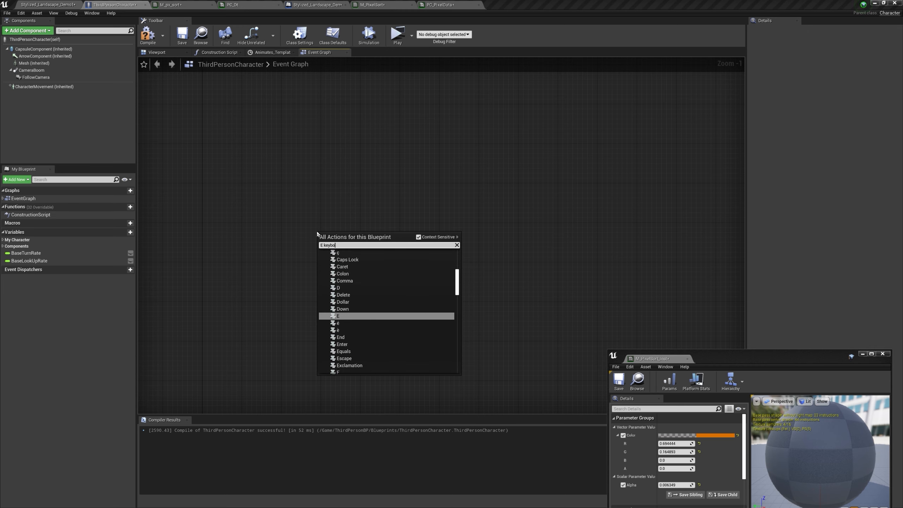
pyautogui.press('Return')
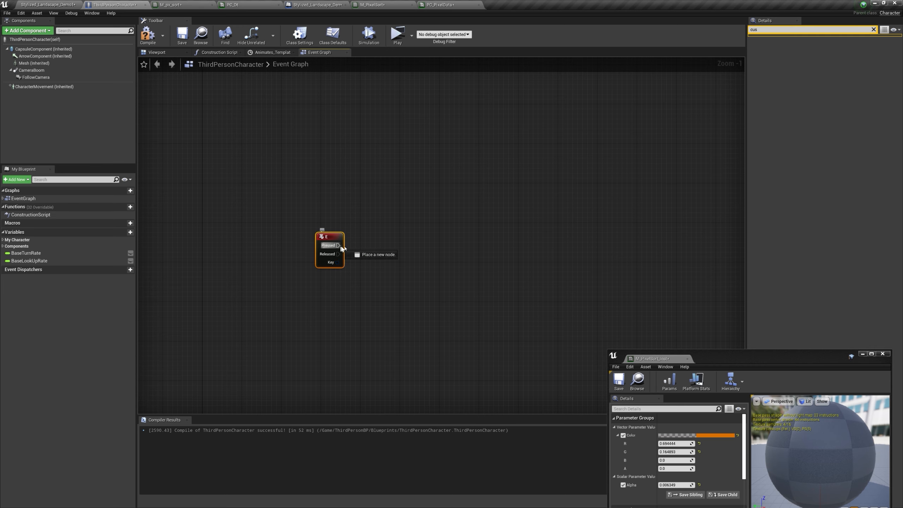
pyautogui.moveTo(392, 234); pyautogui.dragTo(391, 235)
pyautogui.write('fli')
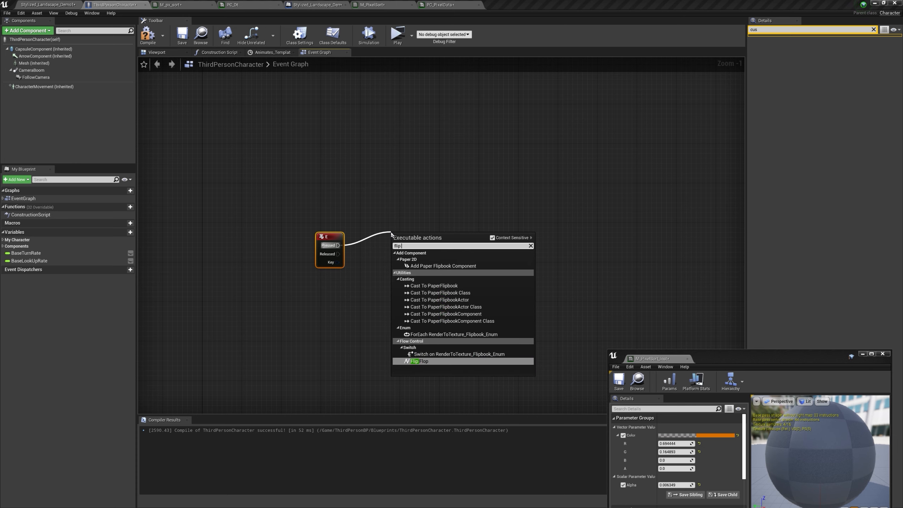
pyautogui.write('p')
pyautogui.press('Return')
# Add a timeline named anim, with Flip Flop A connected to Play and B connected to Reverse.
pyautogui.moveTo(420, 245); pyautogui.dragTo(496, 232)
pyautogui.write('timelin')
pyautogui.press('Return')
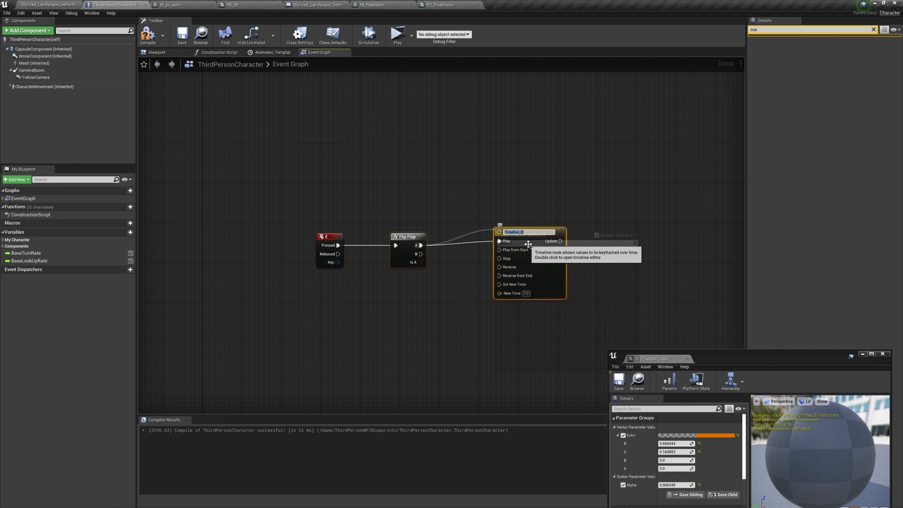
pyautogui.write('anim')
pyautogui.press('Return')
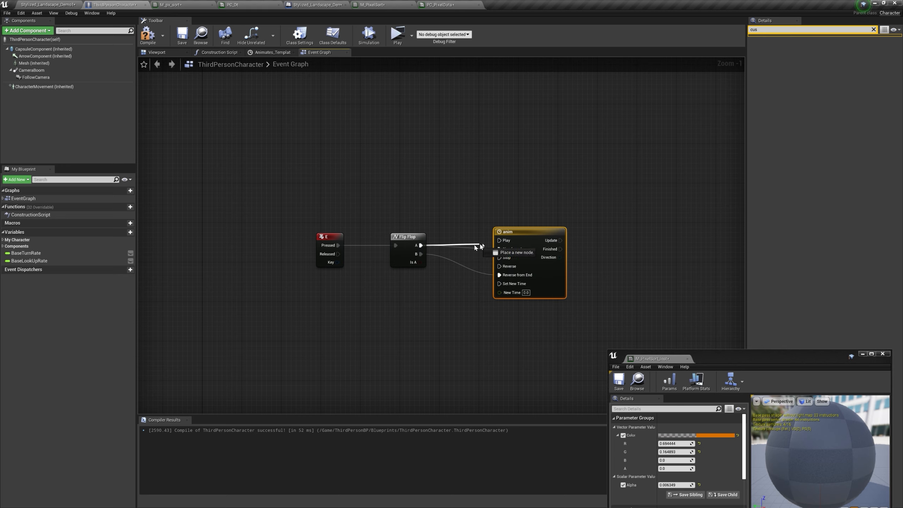
pyautogui.moveTo(505, 244); pyautogui.dragTo(500, 267)
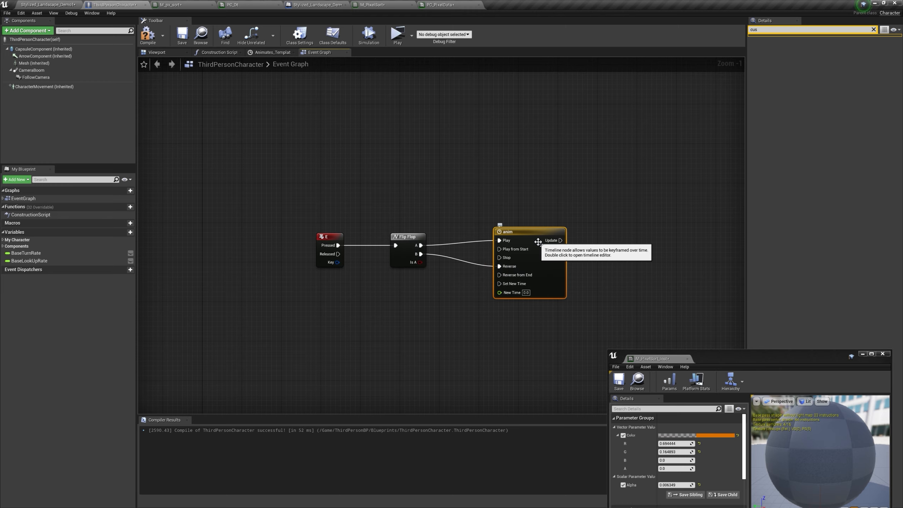
# Set the anim timeline's length to 2.00 and add a float track with a key at time 0, value 0.
pyautogui.doubleClick(534, 239)
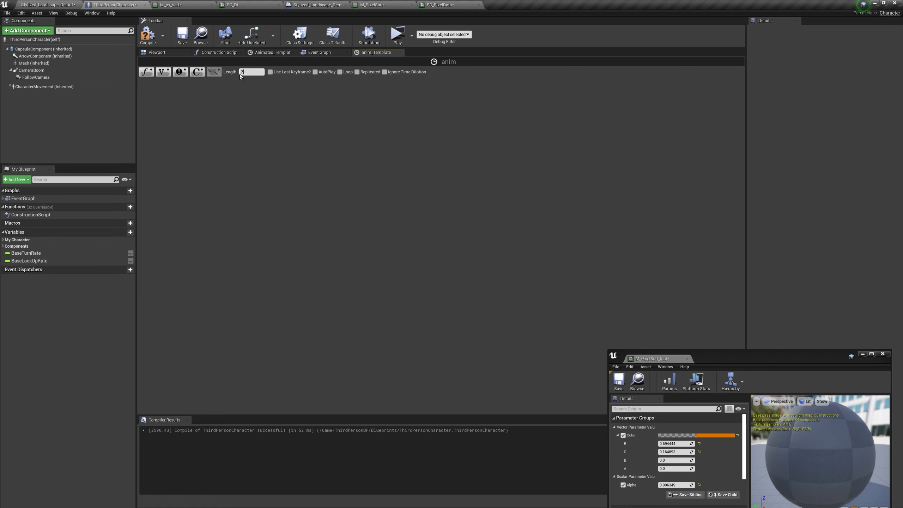
pyautogui.click(148, 72)
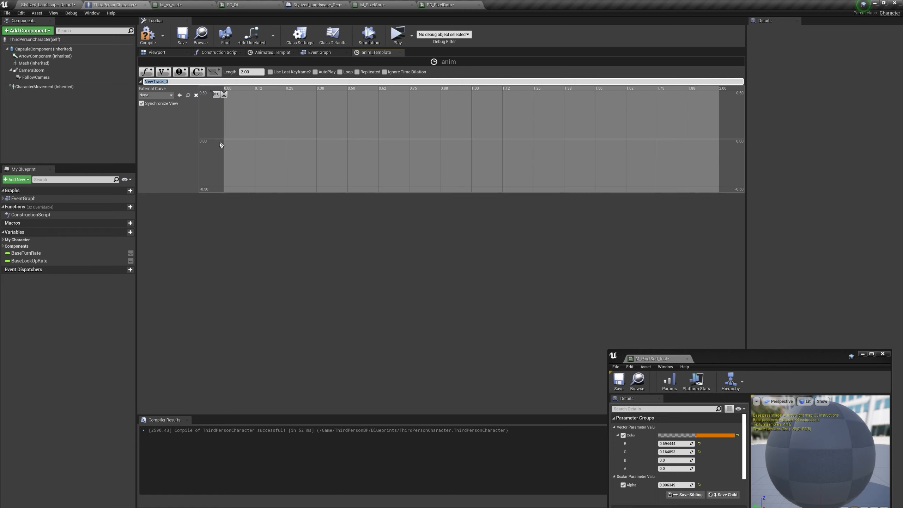
pyautogui.keyDown('shift'); pyautogui.click(224, 143); pyautogui.keyUp('shift')
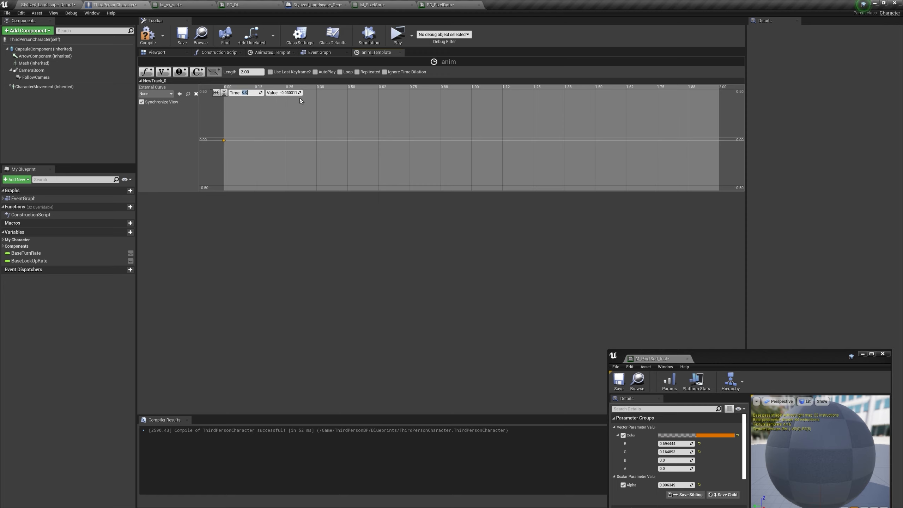
pyautogui.write('0')
pyautogui.press('Return')
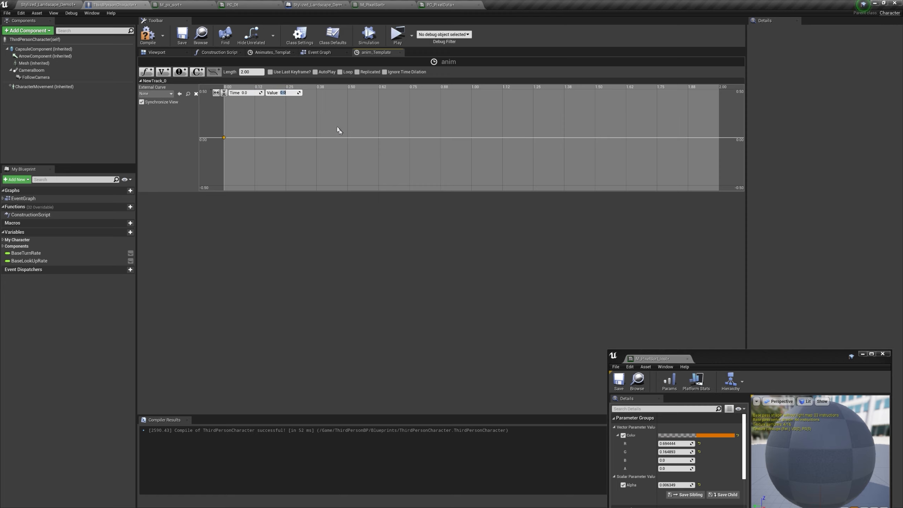
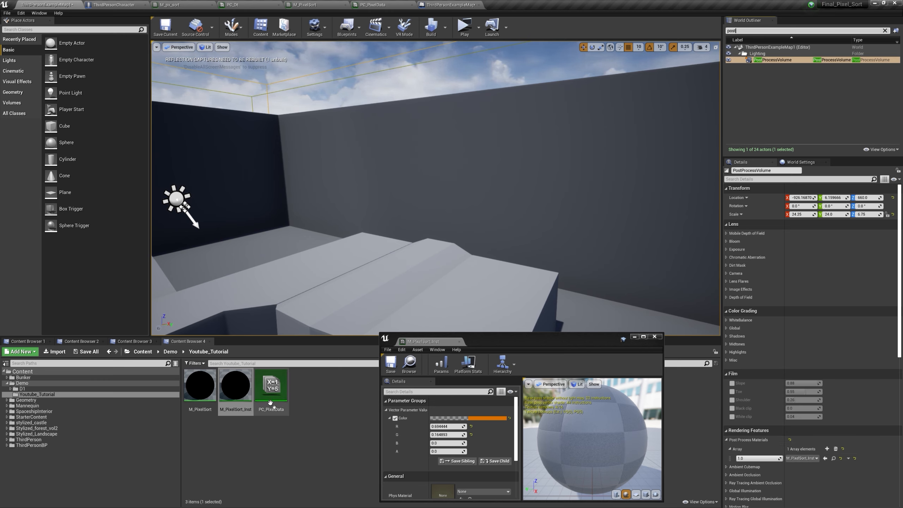
# Open the ThirdPersonExampleMap level, saving ThirdPersonExampleMap1 first, and select its PostProcessVolume.
pyautogui.click(141, 343)
pyautogui.doubleClick(192, 384)
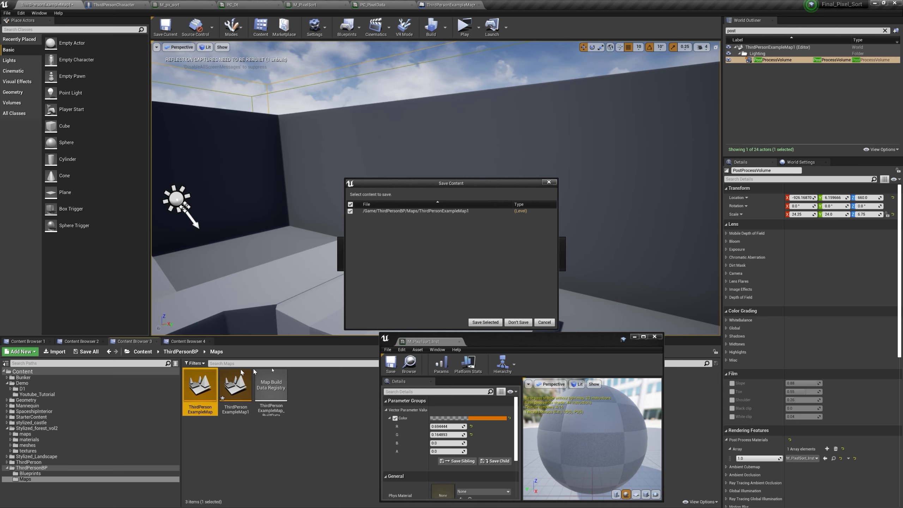
pyautogui.click(495, 323)
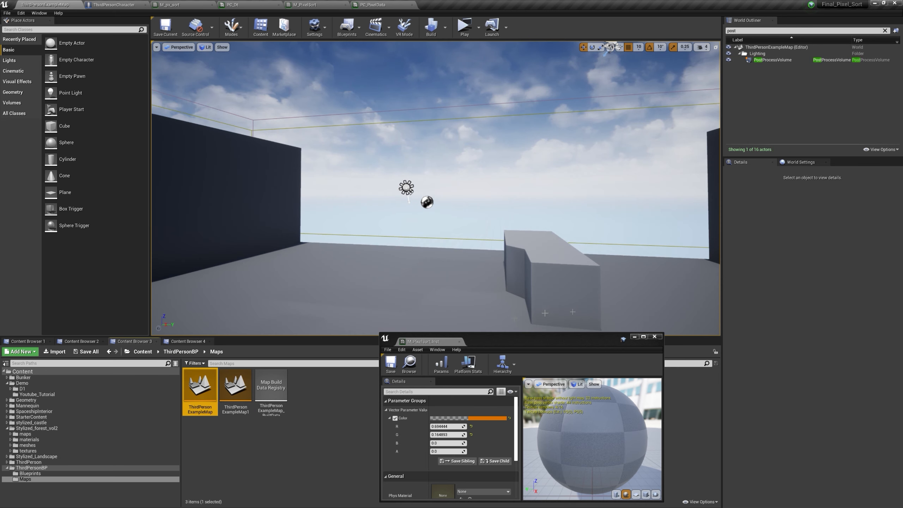
pyautogui.click(789, 60)
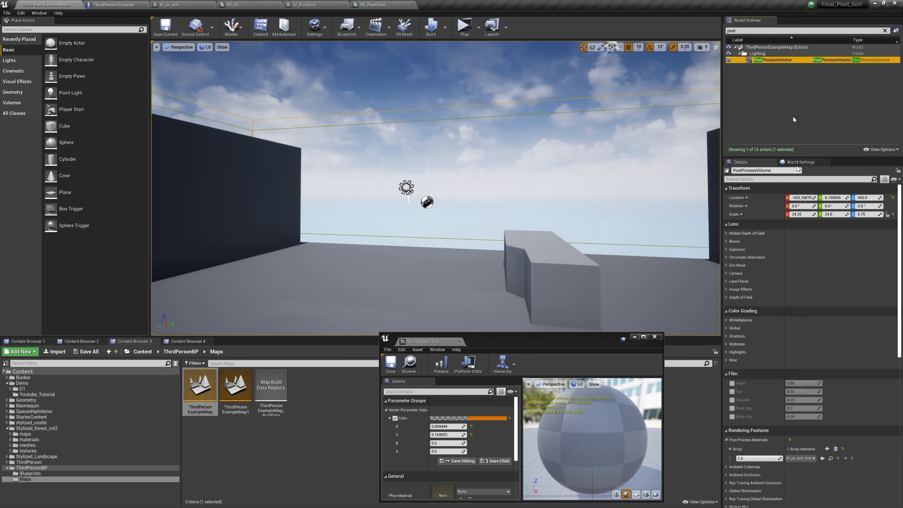
# Assign M_PixelSort_Inst from the Youtube_Tutorial folder as the PostProcessVolume's post-process material.
pyautogui.click(186, 341)
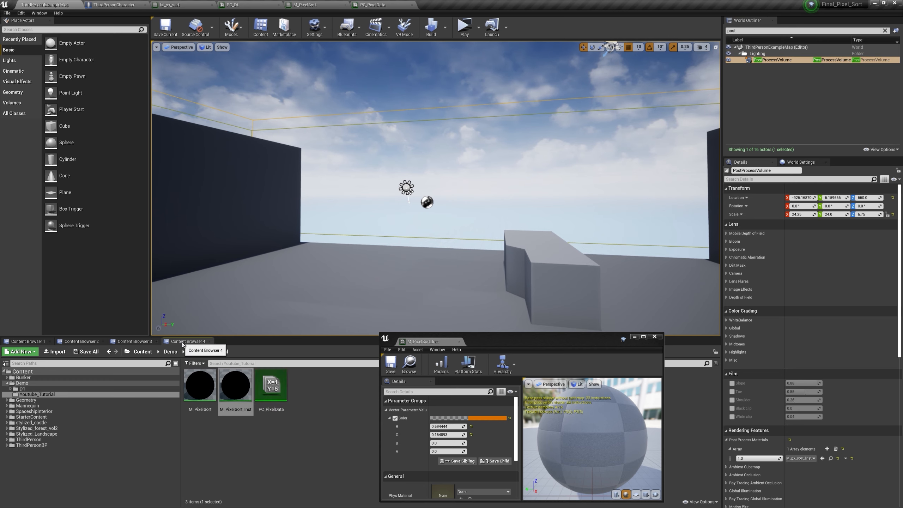
pyautogui.click(823, 459)
# In the M_PixelSort material, connect the constant 0 node to Lerp_3Color's C input and apply the material changes.
pyautogui.click(309, 5)
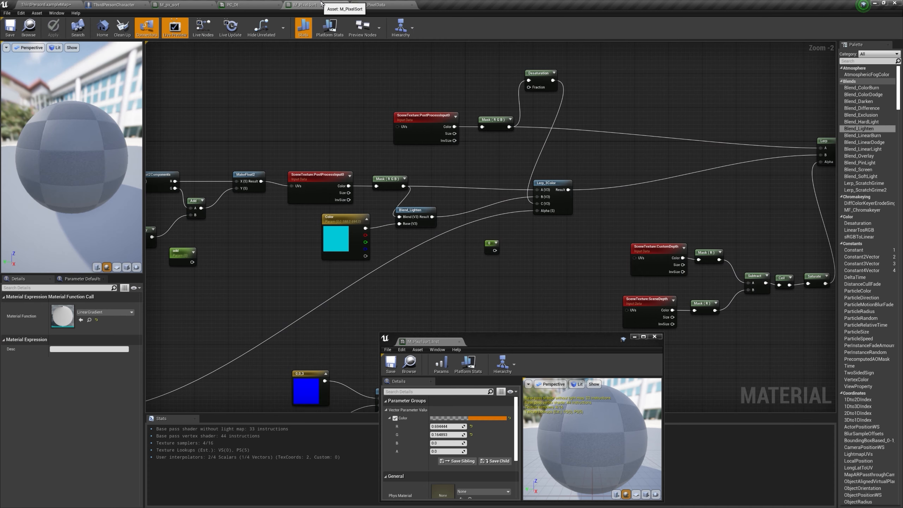
pyautogui.moveTo(383, 105); pyautogui.dragTo(495, 110, button='right')
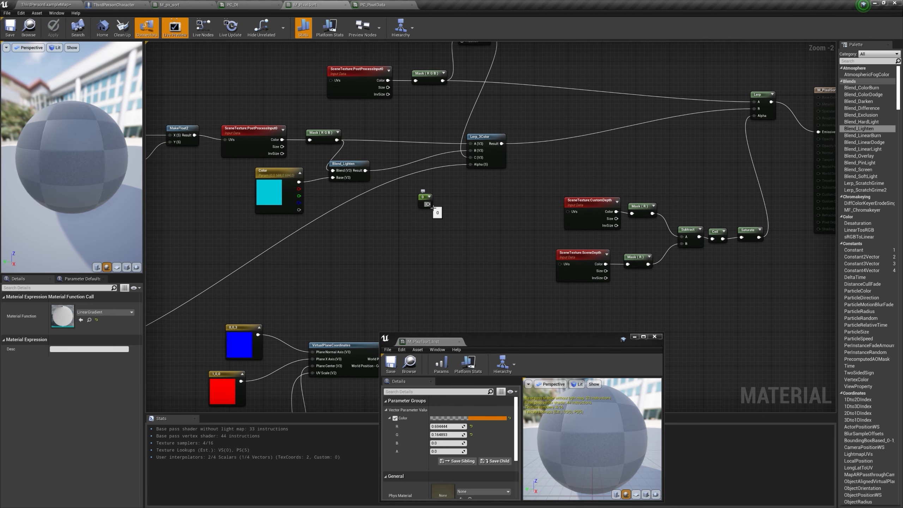
pyautogui.moveTo(429, 205); pyautogui.dragTo(469, 164)
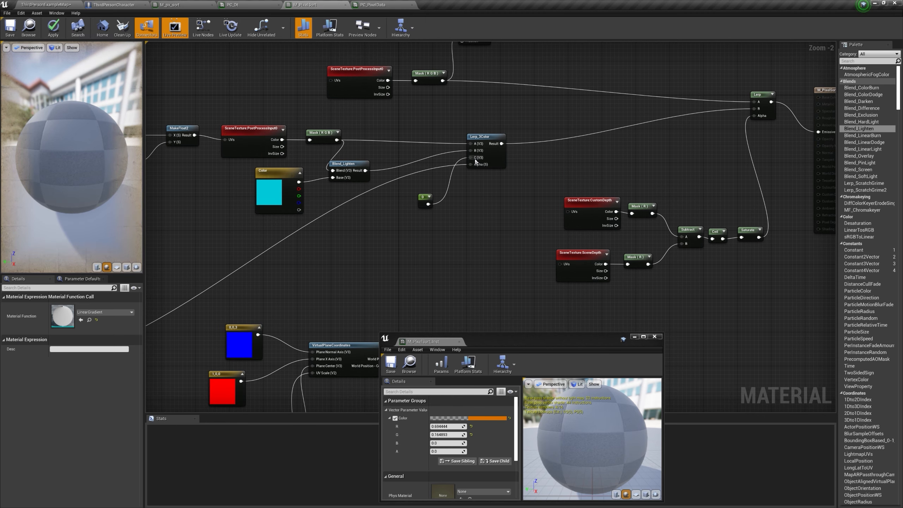
pyautogui.click(53, 32)
# Play the ThirdPersonExampleMap level in a preview window to test the transition, and stop the preview.
pyautogui.click(46, 5)
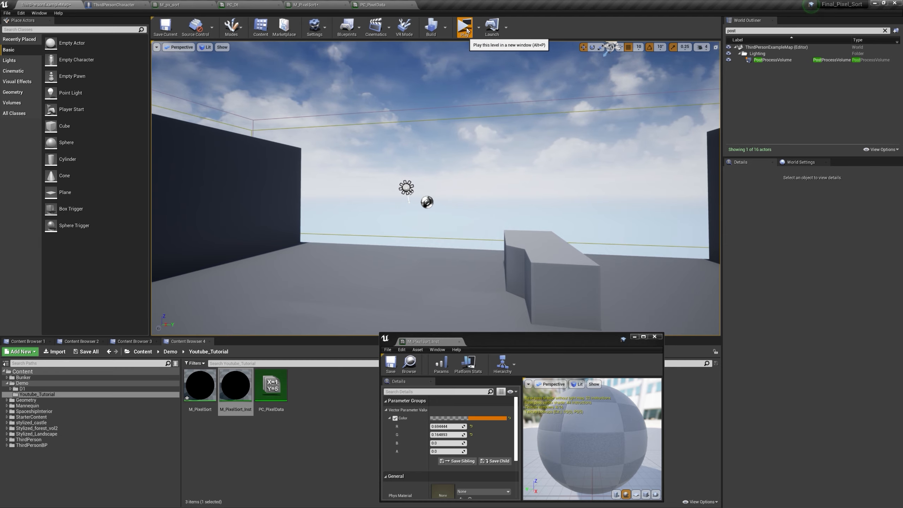
pyautogui.click(466, 29)
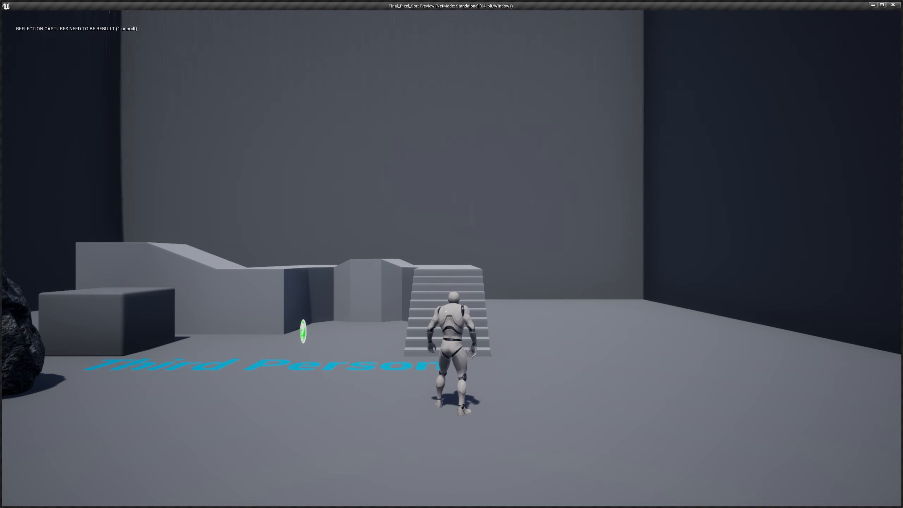
pyautogui.press('Escape')
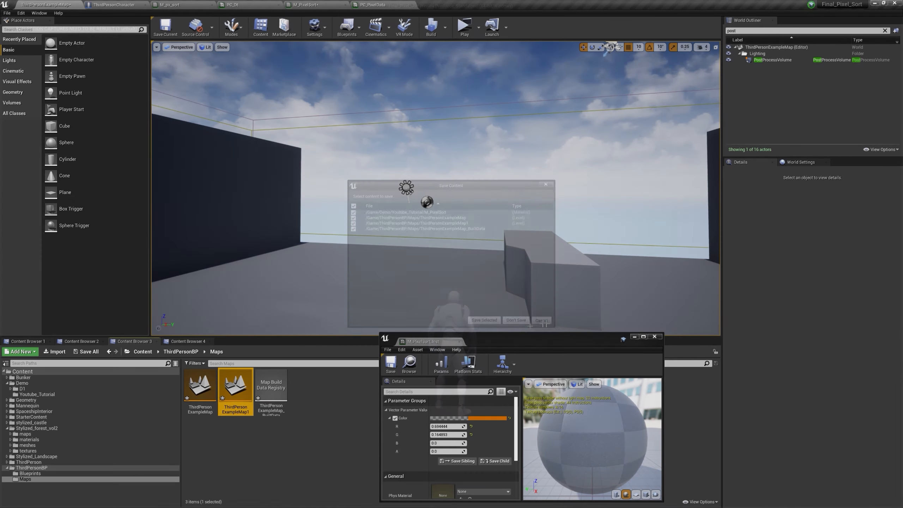
# Open the ThirdPersonExampleMap1 level, saving all the modified content first.
pyautogui.click(134, 341)
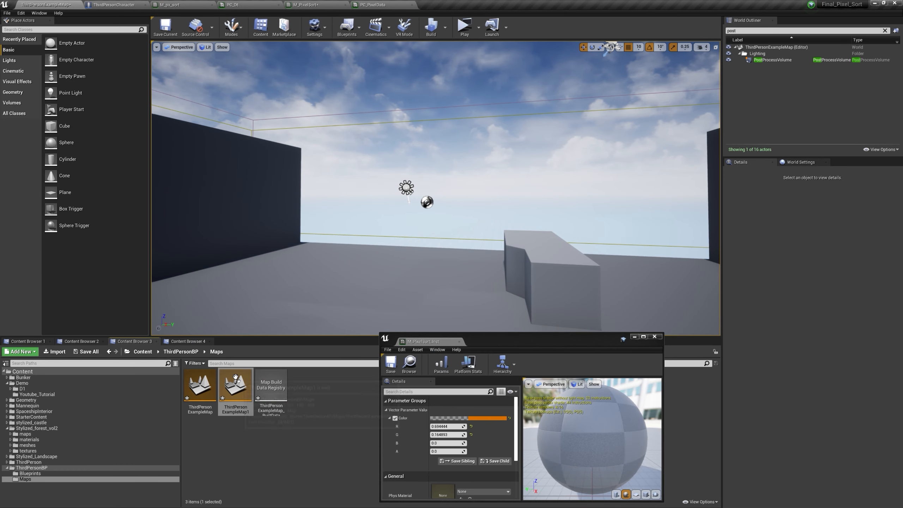
pyautogui.doubleClick(236, 386)
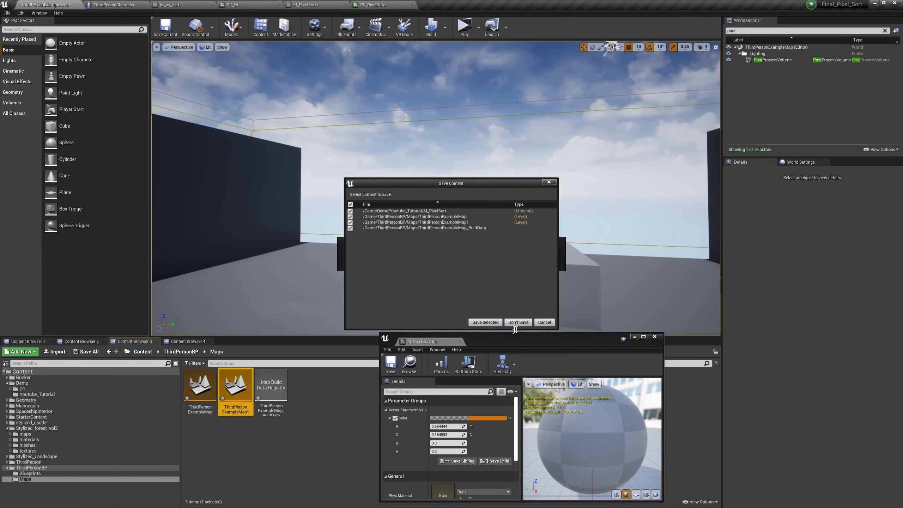
pyautogui.click(485, 322)
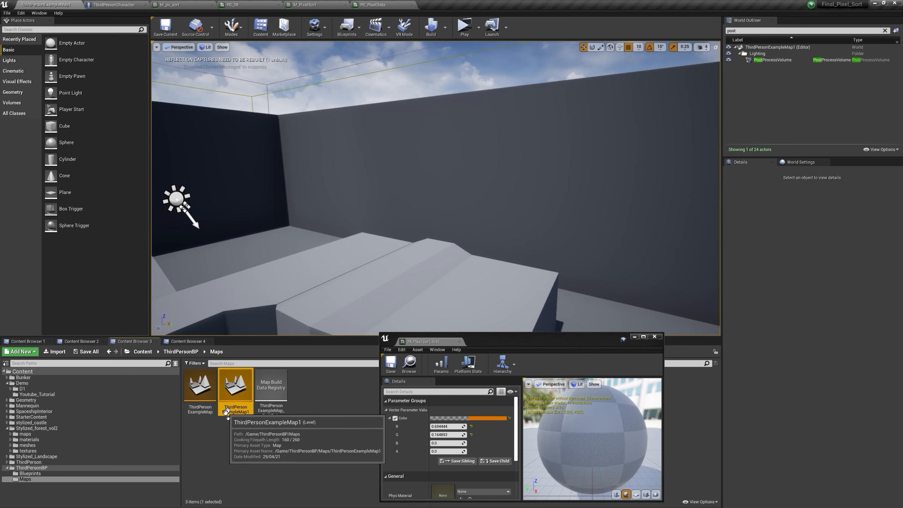
# In ThirdPersonExampleMap1's Level Blueprint, reconnect Event BeginPlay to Timeline_0's Reverse from End input and compile.
pyautogui.click(357, 28)
pyautogui.click(382, 92)
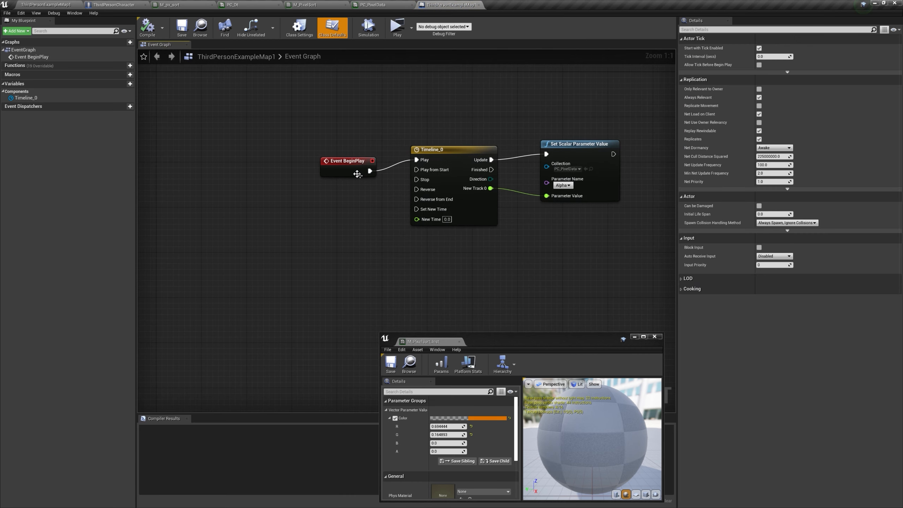
pyautogui.moveTo(357, 174); pyautogui.dragTo(416, 199)
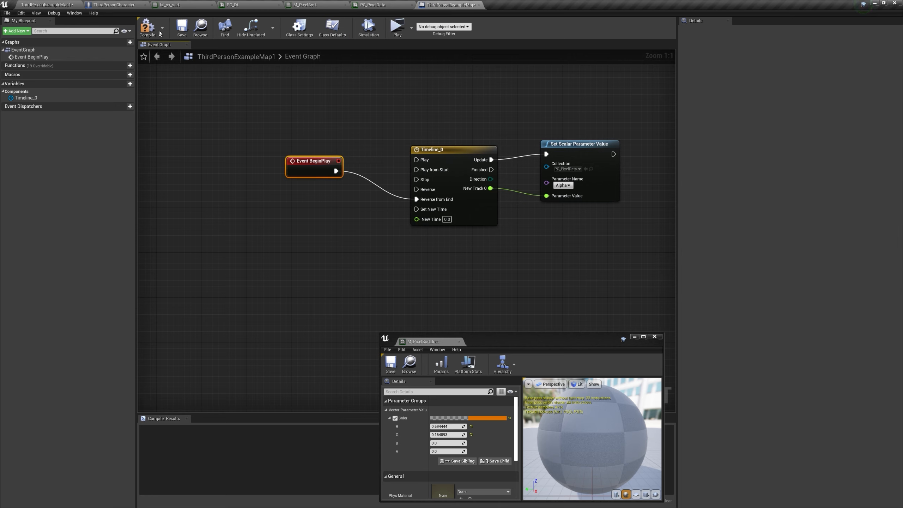
pyautogui.click(148, 29)
# Return to the ThirdPersonExampleMap level, saving the changes made to ThirdPersonExampleMap1.
pyautogui.click(46, 4)
pyautogui.doubleClick(200, 386)
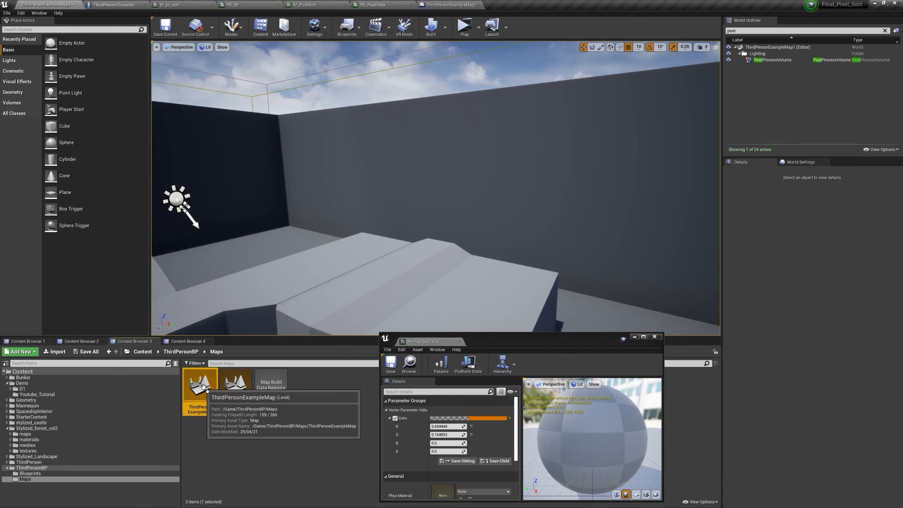
pyautogui.click(506, 323)
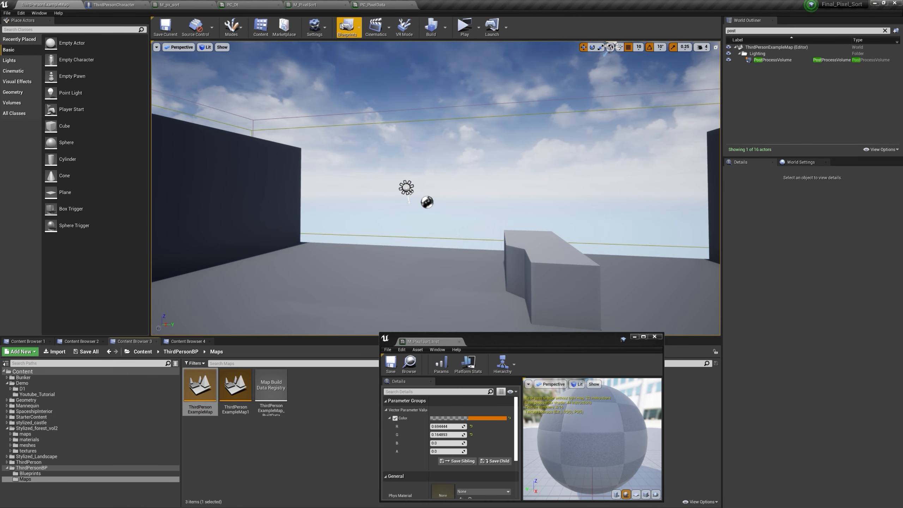
# In ThirdPersonExampleMap's Level Blueprint, move the E event's Pressed connection to Timeline_0's Play from Start input.
pyautogui.click(347, 29)
pyautogui.click(373, 84)
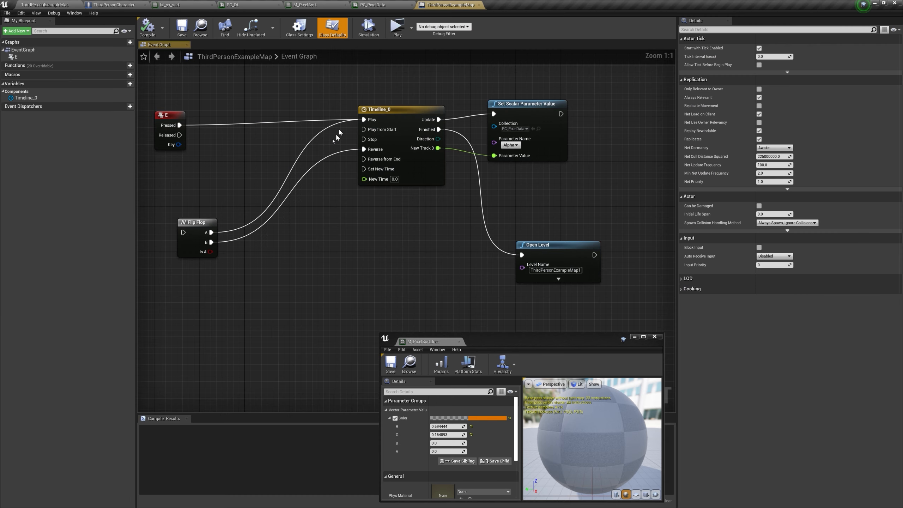
pyautogui.moveTo(185, 126); pyautogui.dragTo(369, 133)
# Play the level and trigger the E event to test the transition into ThirdPersonExampleMap1, and return to the level editor.
pyautogui.click(395, 32)
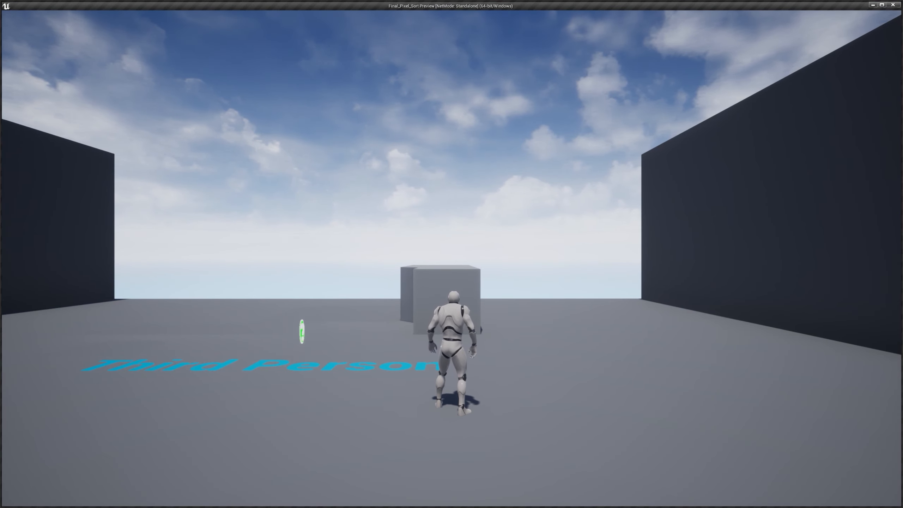
pyautogui.press('e')
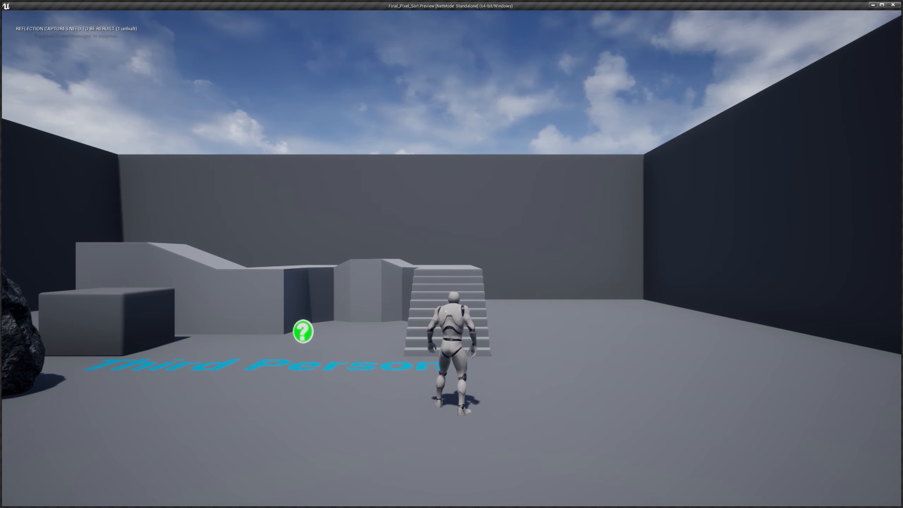
pyautogui.press('Escape')
pyautogui.click(34, 3)
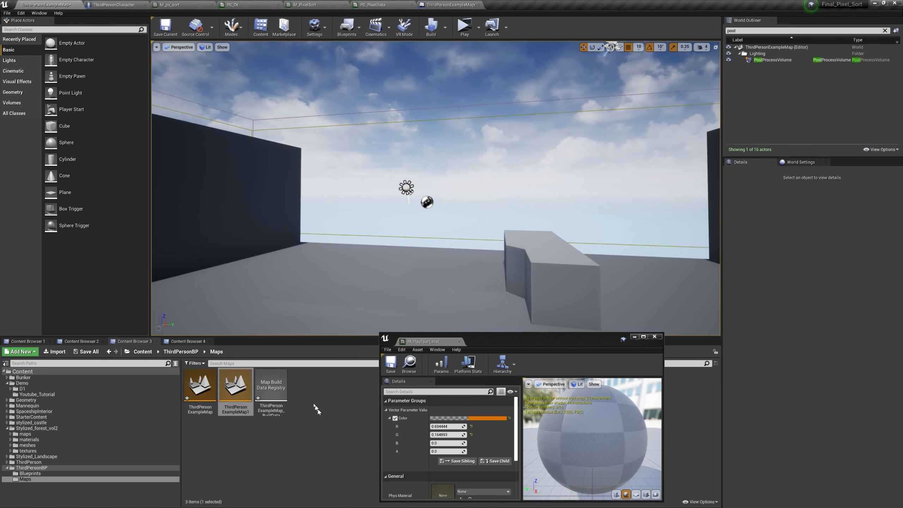
# Add an Event BeginPlay node to ThirdPersonExampleMap's Level Blueprint and connect it to Timeline_0's Reverse from End input.
pyautogui.click(439, 4)
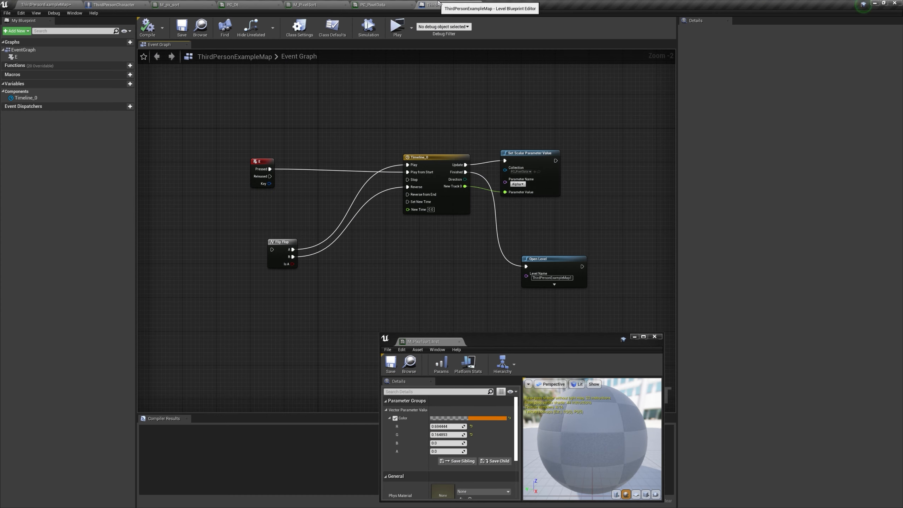
pyautogui.rightClick(353, 107)
pyautogui.write('begin pla')
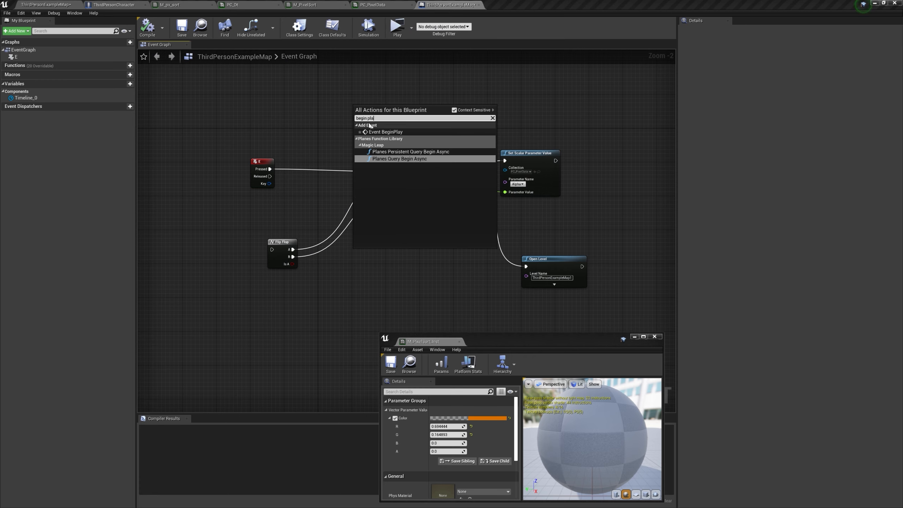
pyautogui.click(386, 132)
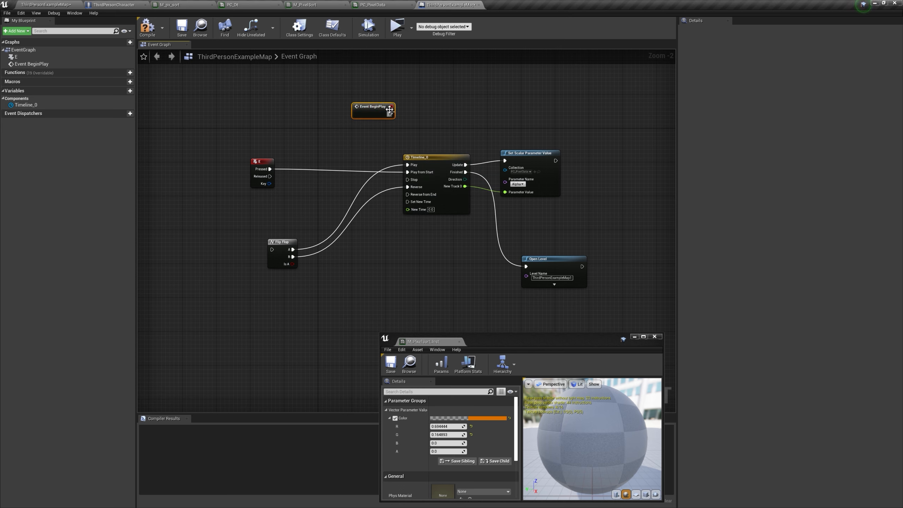
pyautogui.moveTo(388, 104); pyautogui.dragTo(413, 198)
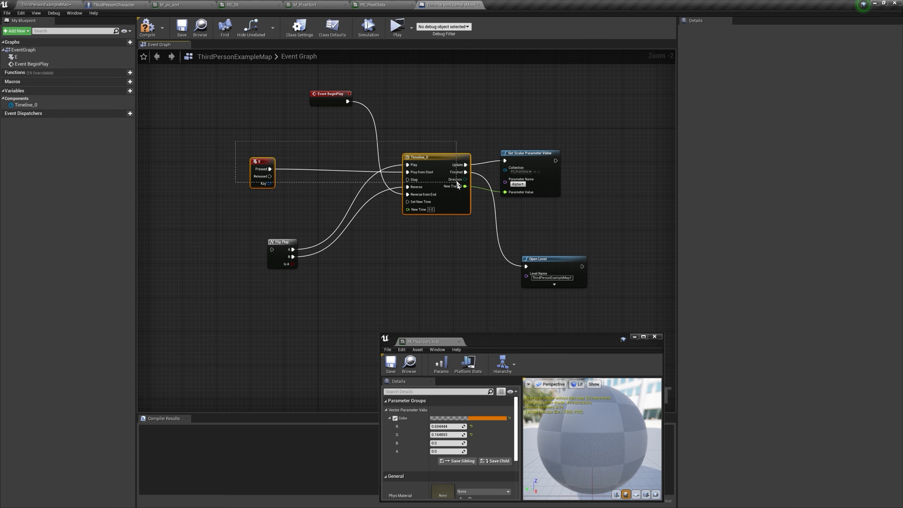
# Copy the E event, Timeline_0, Set Scalar Parameter Value and Open Level nodes together.
pyautogui.moveTo(457, 184); pyautogui.dragTo(458, 184)
pyautogui.keyDown('shift'); pyautogui.moveTo(614, 312); pyautogui.dragTo(548, 264); pyautogui.keyUp('shift')
pyautogui.rightClick(550, 263)
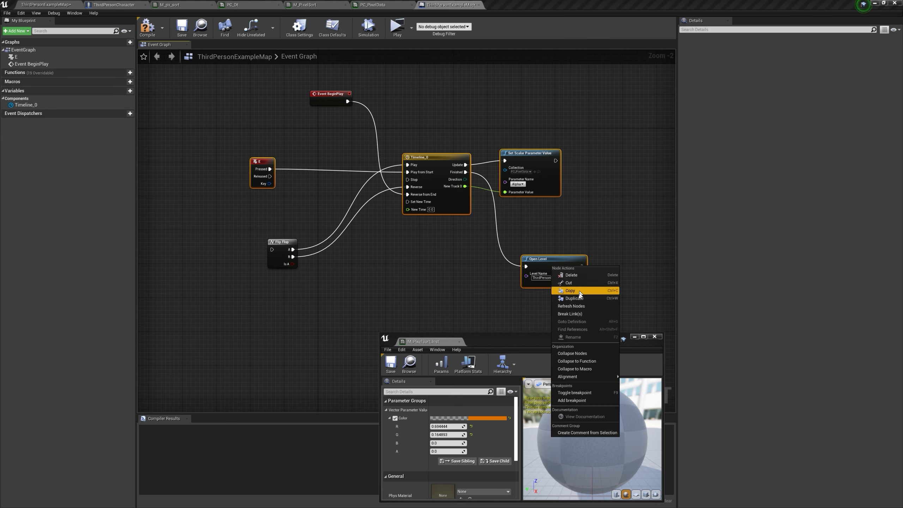
pyautogui.click(575, 295)
# Save ThirdPersonExampleMap and its built data, and switch to the ThirdPersonExampleMap1 level.
pyautogui.click(58, 4)
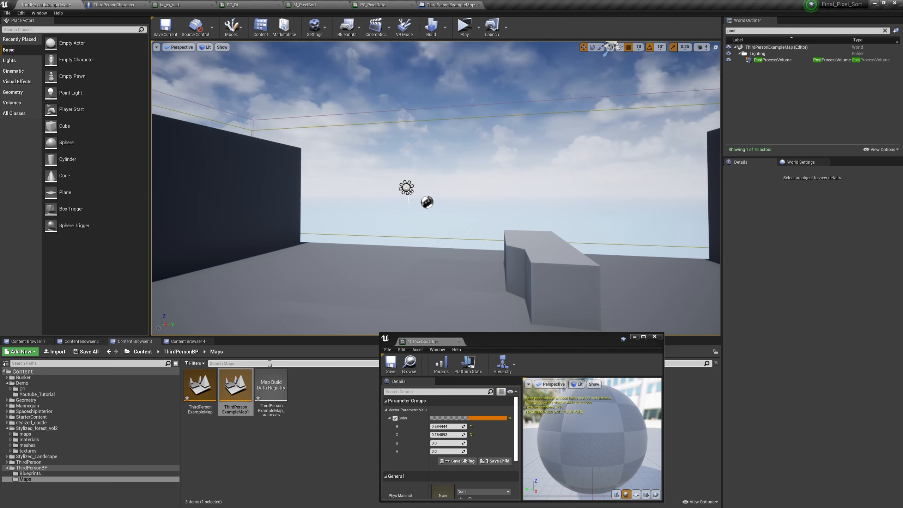
pyautogui.doubleClick(237, 387)
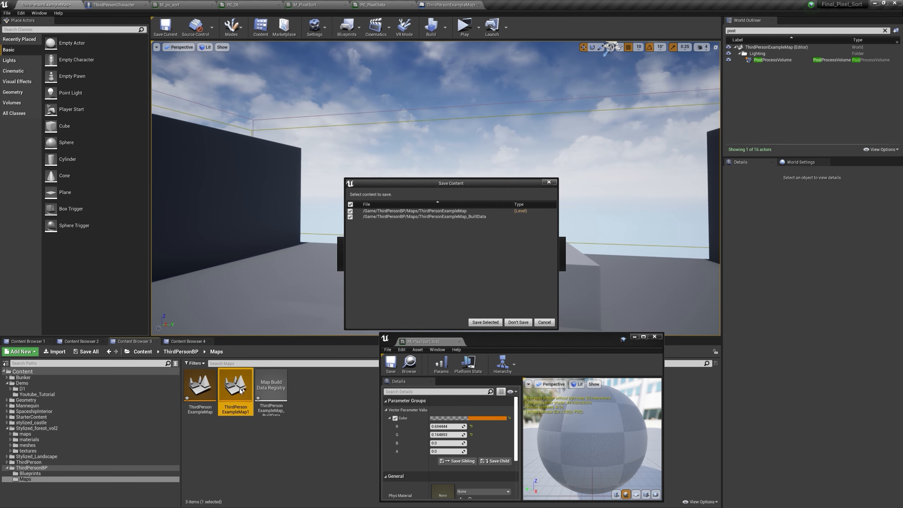
pyautogui.click(491, 323)
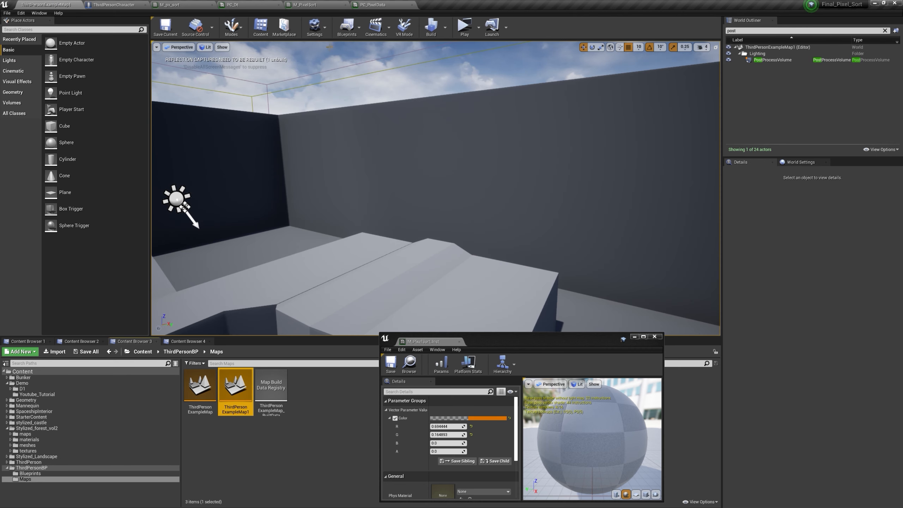
# Paste the copied E event, timeline, Set Scalar Parameter Value and Open Level nodes into ThirdPersonExampleMap1's Level Blueprint.
pyautogui.click(347, 27)
pyautogui.click(381, 84)
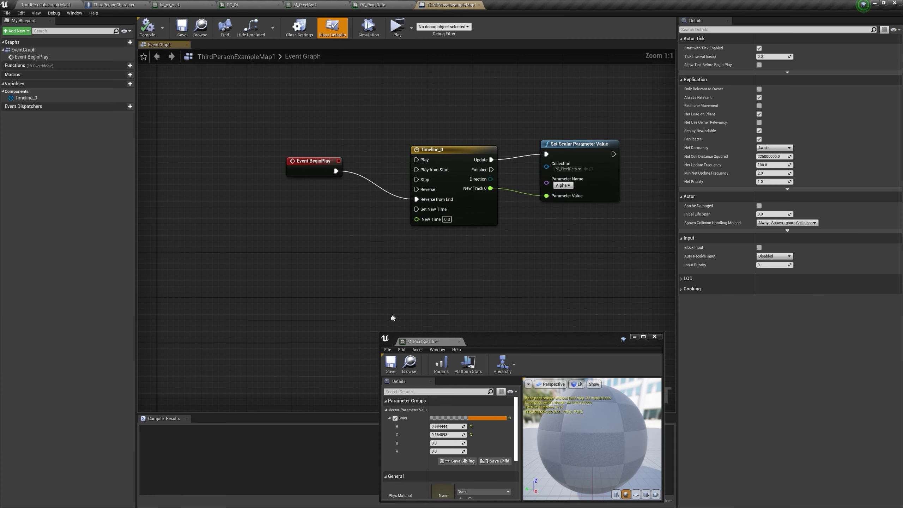
pyautogui.moveTo(392, 318); pyautogui.dragTo(353, 144, button='right')
pyautogui.hotkey('ctrl', 'v')
pyautogui.moveTo(464, 220); pyautogui.dragTo(462, 139, button='right')
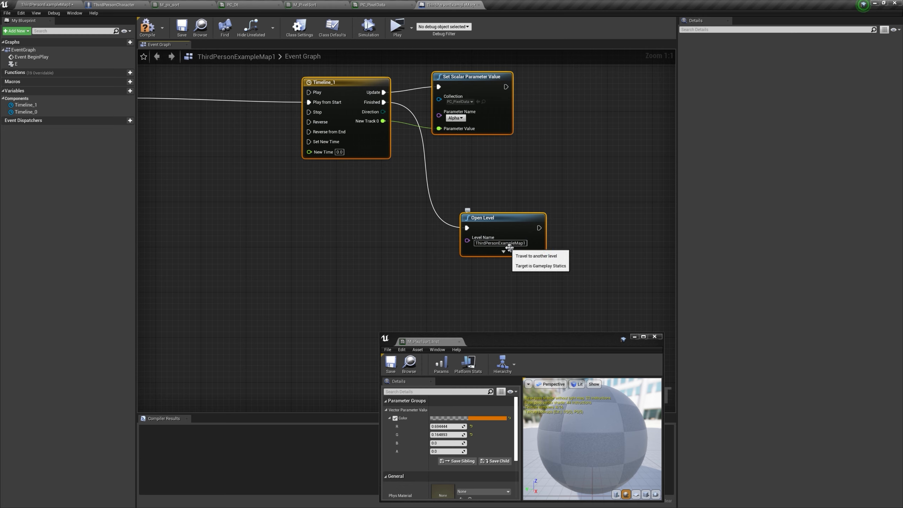
# Set the pasted Open Level node's Level Name to ThirdPersonExampleMap.
pyautogui.click(46, 5)
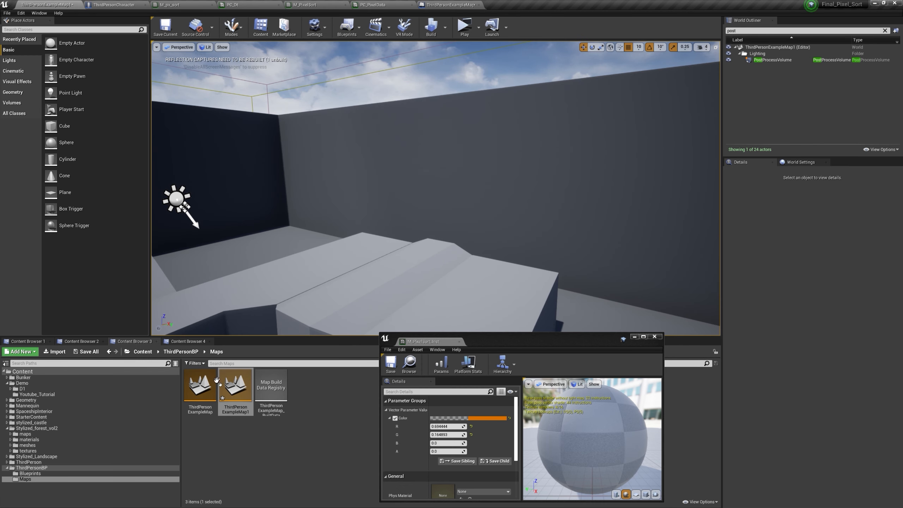
pyautogui.click(450, 4)
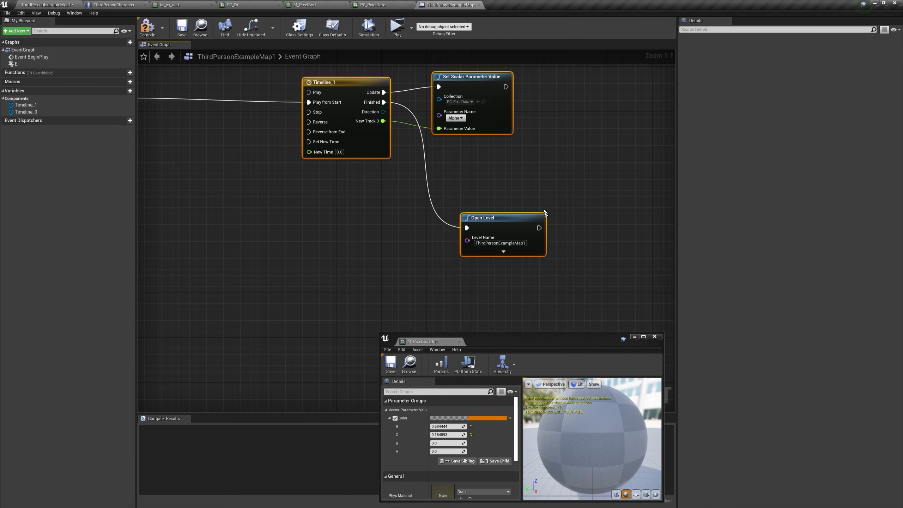
pyautogui.click(524, 245)
pyautogui.press('BackSpace')
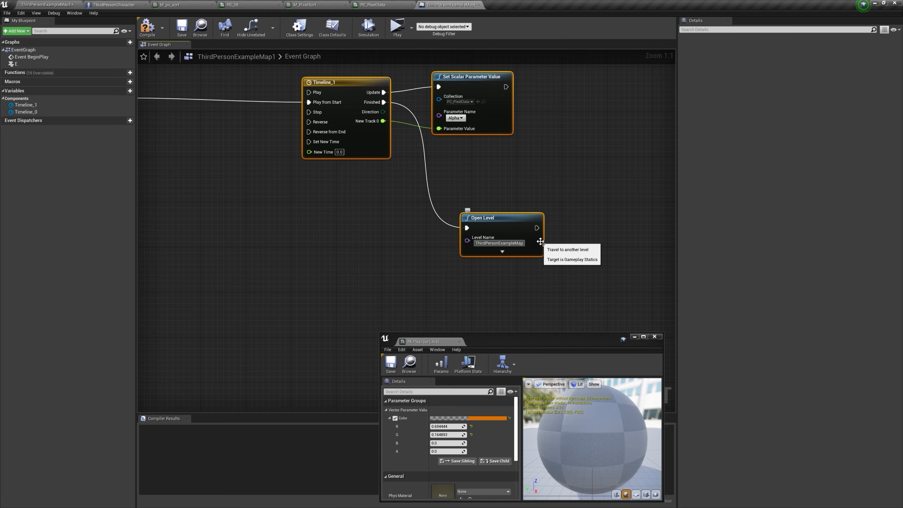
# Play ThirdPersonExampleMap1 in a preview window, stop it and play again to test the transitions between both levels.
pyautogui.click(397, 27)
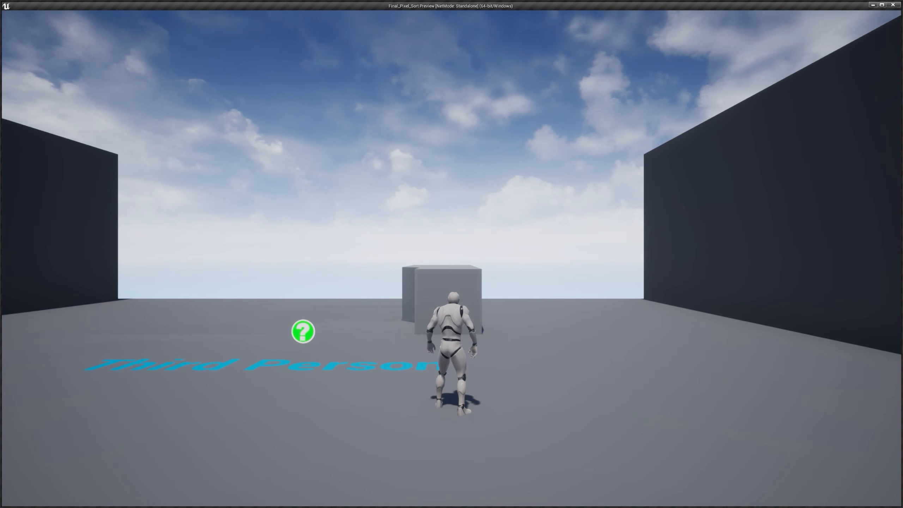
pyautogui.press('Escape')
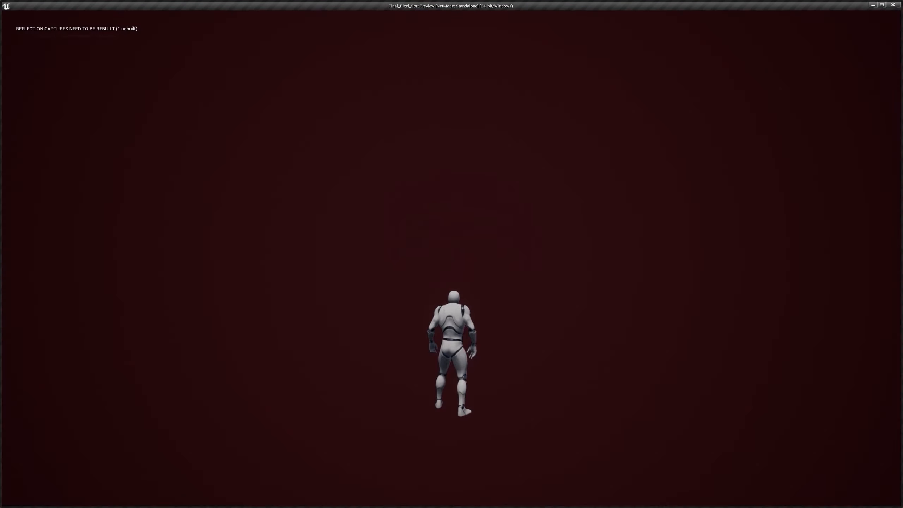
pyautogui.press('Escape')
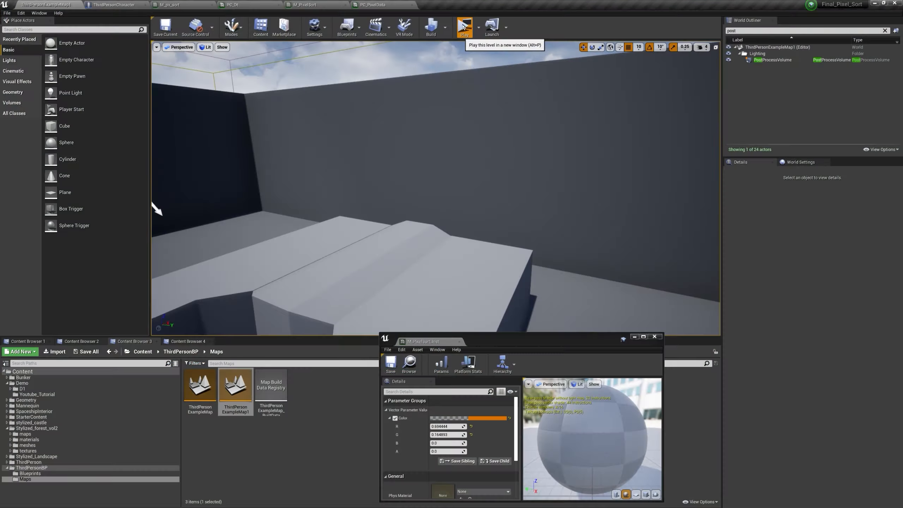
pyautogui.click(464, 27)
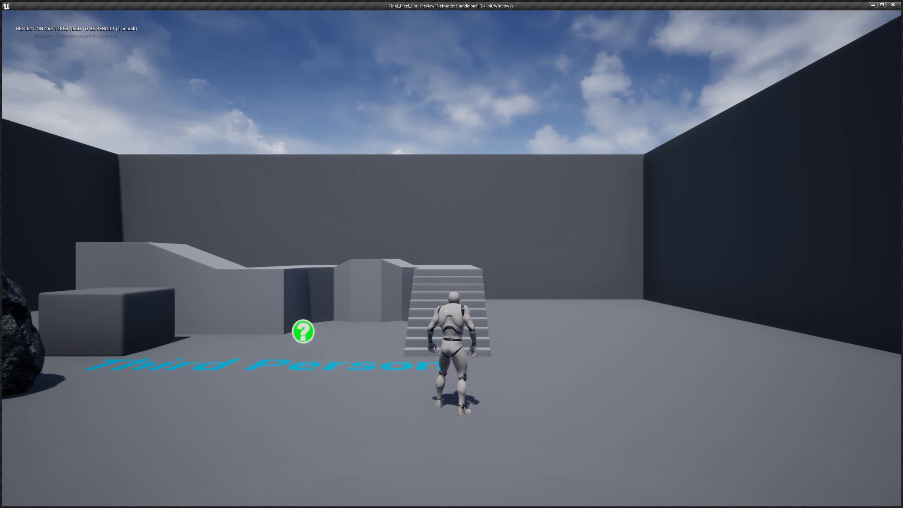
# Stop the preview, open the ThirdPersonExampleMap level and open its Level Blueprint.
pyautogui.press('Escape')
pyautogui.doubleClick(200, 385)
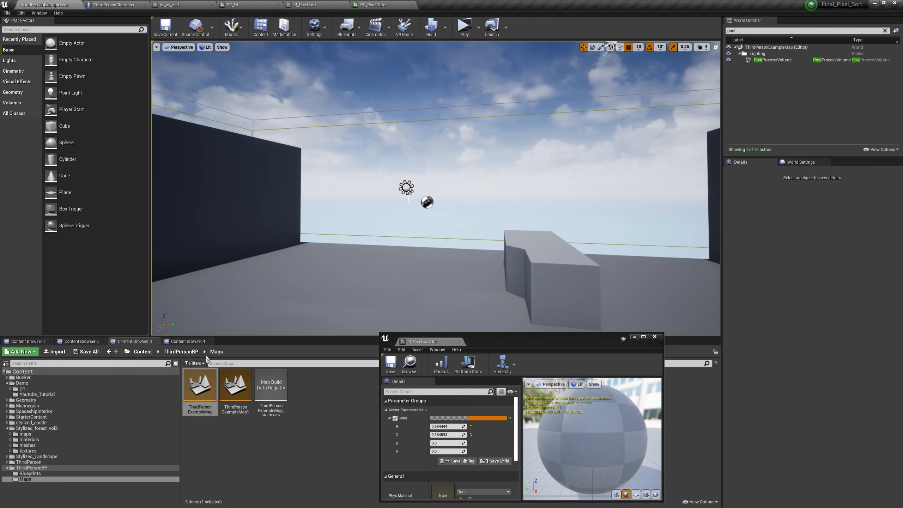
pyautogui.click(351, 24)
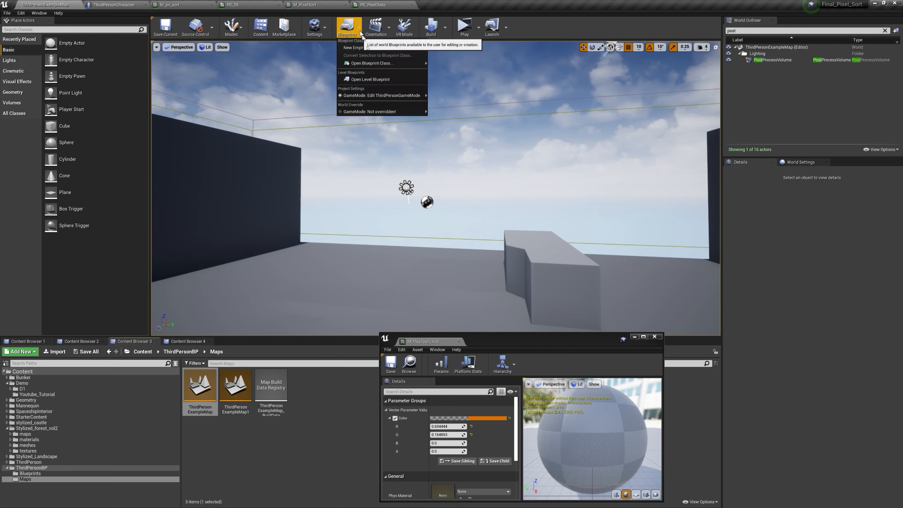
pyautogui.click(383, 81)
# Disconnect Event BeginPlay from the existing timeline and move it higher above the E event's nodes.
pyautogui.moveTo(473, 210); pyautogui.dragTo(355, 136, button='right')
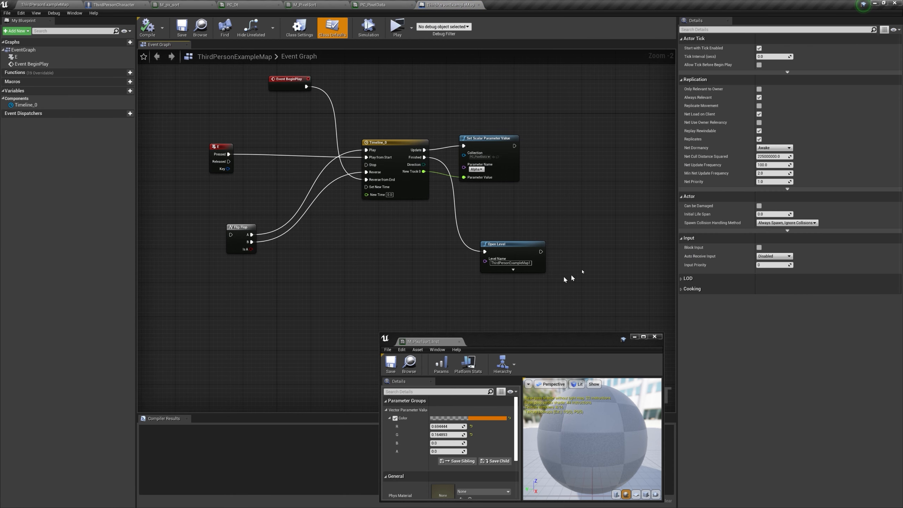
pyautogui.moveTo(486, 229); pyautogui.dragTo(517, 264, button='right')
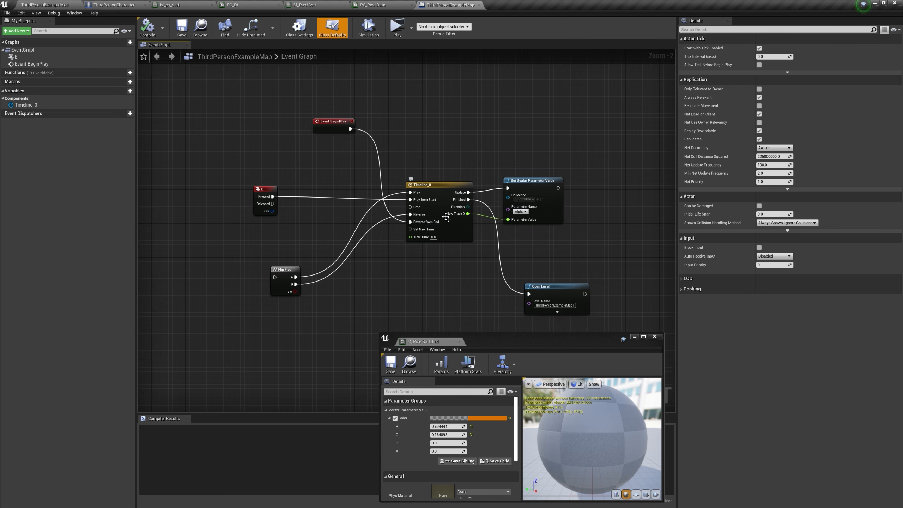
pyautogui.moveTo(446, 217); pyautogui.dragTo(409, 235, button='right')
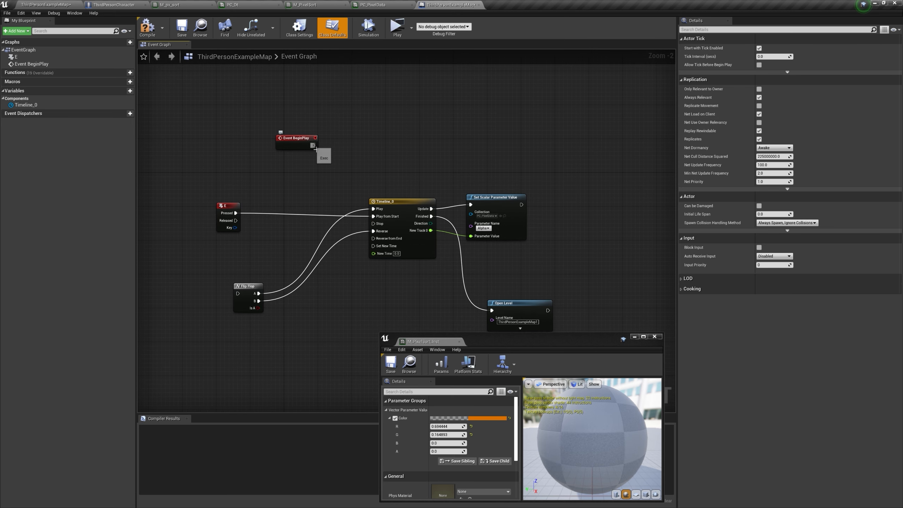
pyautogui.moveTo(315, 149); pyautogui.dragTo(307, 119)
# Copy the timeline and Set Scalar Parameter Value nodes beside Event BeginPlay, and connect that event to the copied timeline's Reverse from End.
pyautogui.moveTo(375, 170); pyautogui.dragTo(535, 249)
pyautogui.rightClick(518, 208)
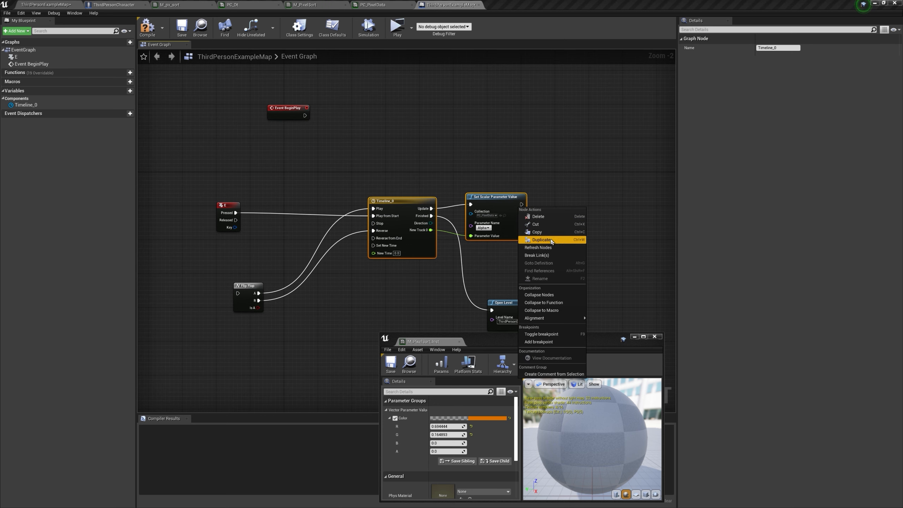
pyautogui.click(545, 235)
pyautogui.click(383, 122)
pyautogui.hotkey('ctrl', 'v')
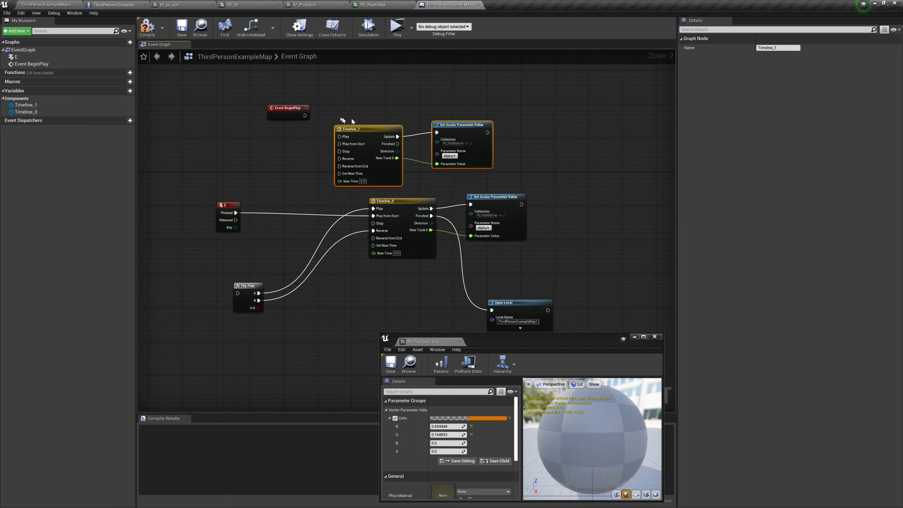
pyautogui.moveTo(347, 131)
pyautogui.mouseDown()
pyautogui.moveTo(343, 109)
pyautogui.moveTo(342, 146)
pyautogui.mouseUp()
# Set the pixel-sort material instance's Color to black, playing the level before and after the change to compare the transition.
pyautogui.click(397, 27)
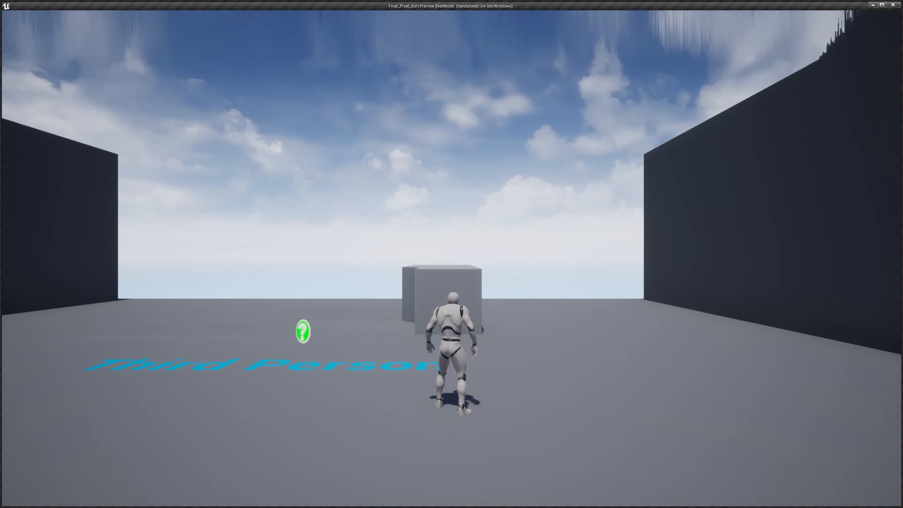
pyautogui.press('Escape')
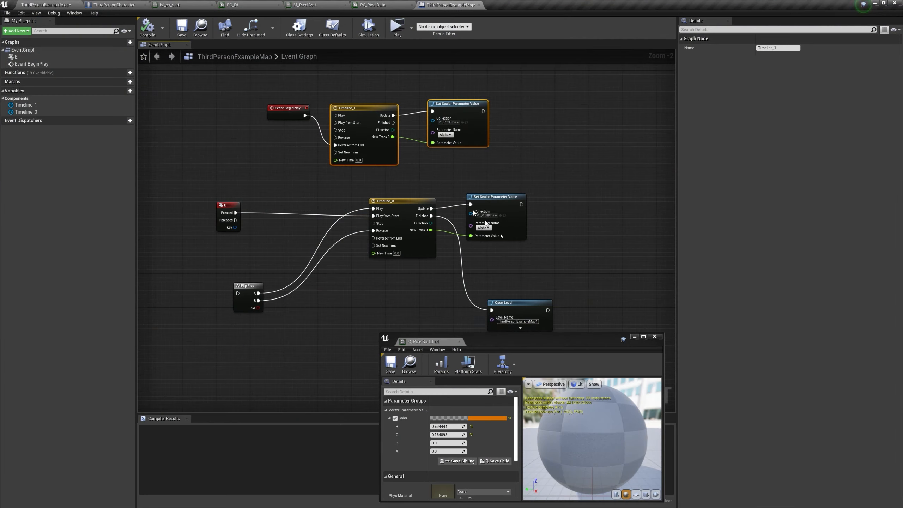
pyautogui.click(483, 422)
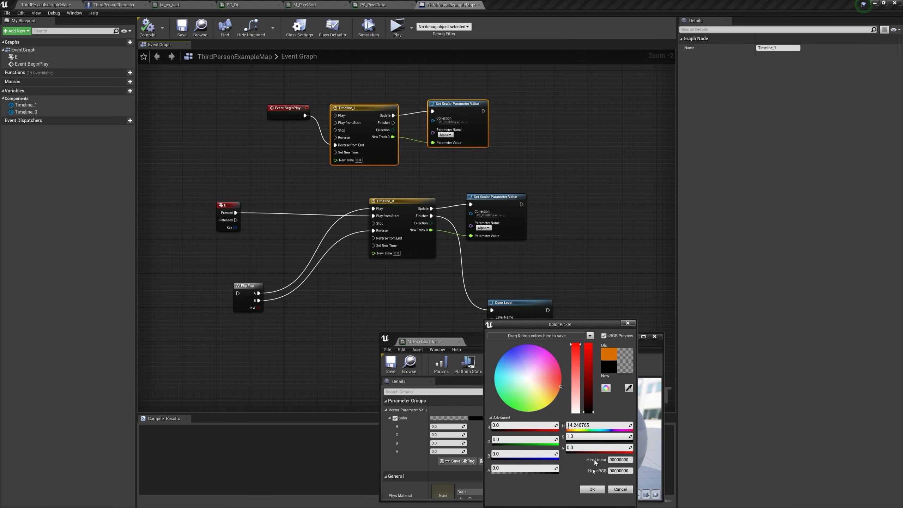
pyautogui.click(592, 489)
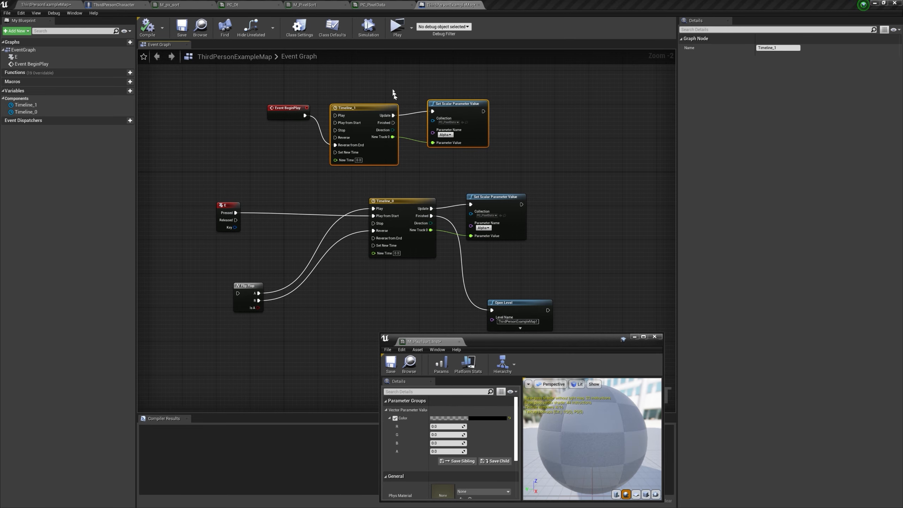
pyautogui.click(397, 27)
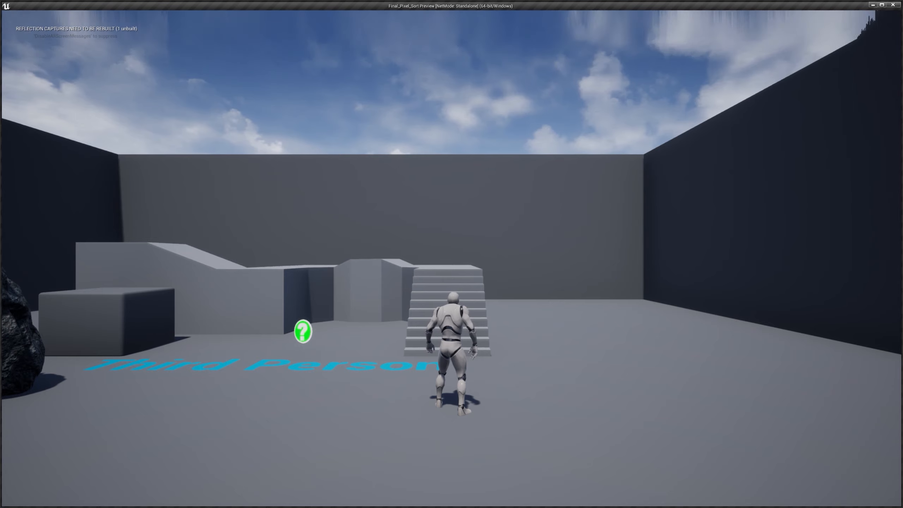
pyautogui.press('Escape')
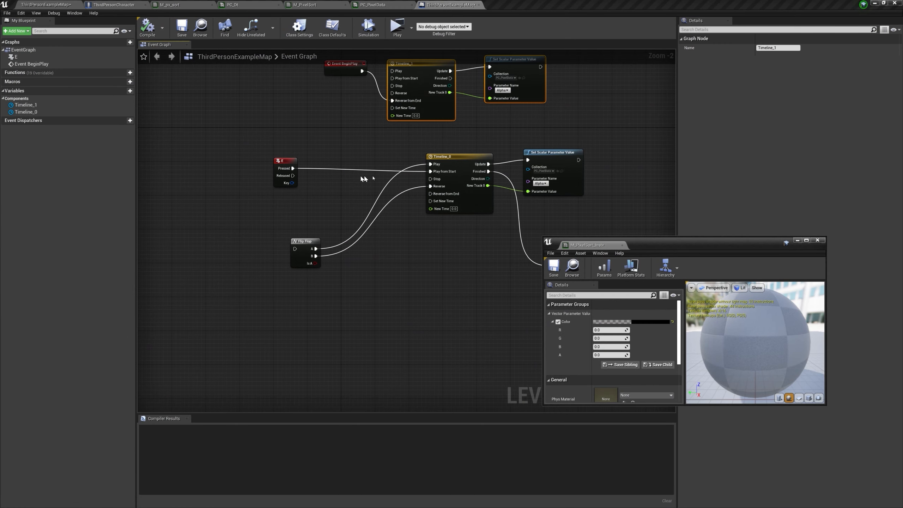
# Disconnect the Level Blueprint's E event from its timeline, and connect E Pressed to the Flip Flop in ThirdPersonCharacter.
pyautogui.scroll(-1, 364, 177)
pyautogui.scroll(3, 367, 174)
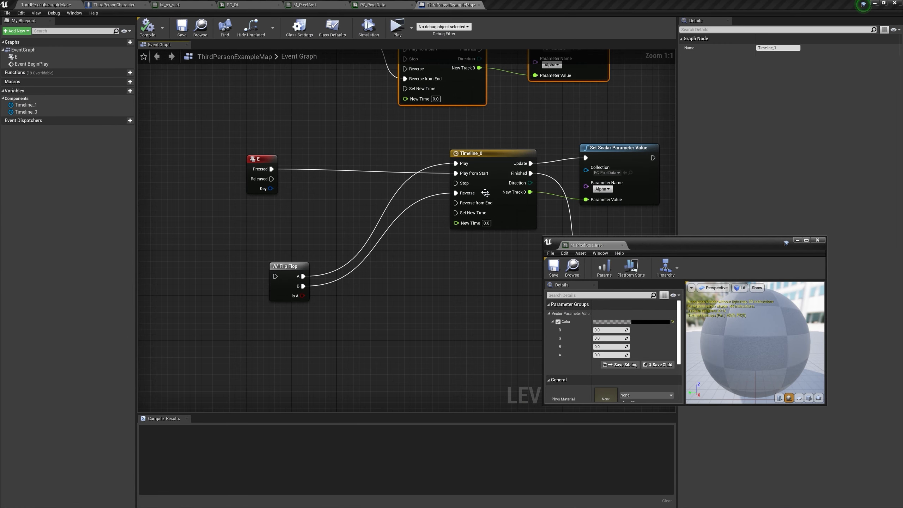
pyautogui.keyDown('alt'); pyautogui.click(467, 174); pyautogui.keyUp('alt')
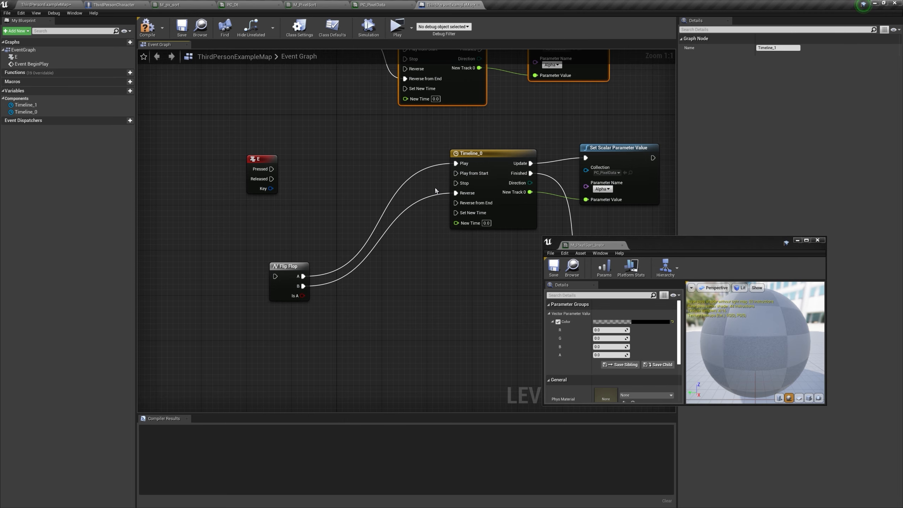
pyautogui.click(130, 5)
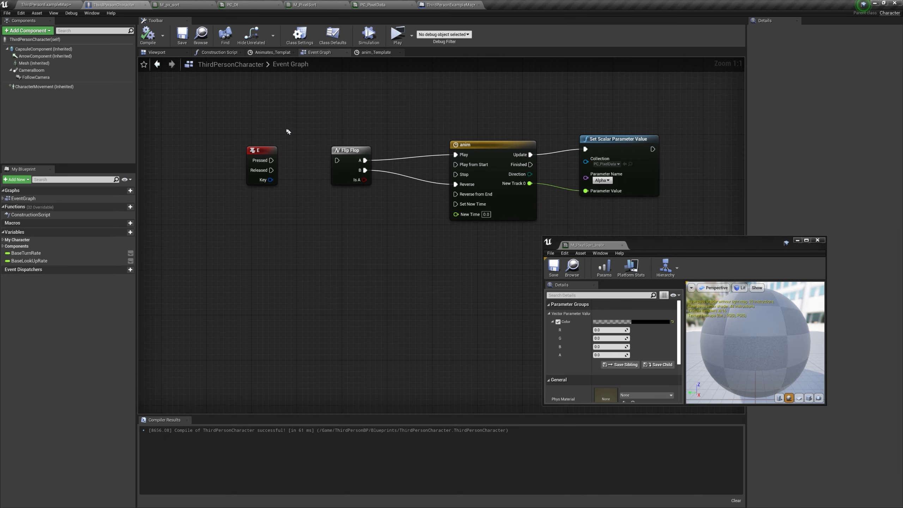
pyautogui.moveTo(271, 160); pyautogui.dragTo(340, 162)
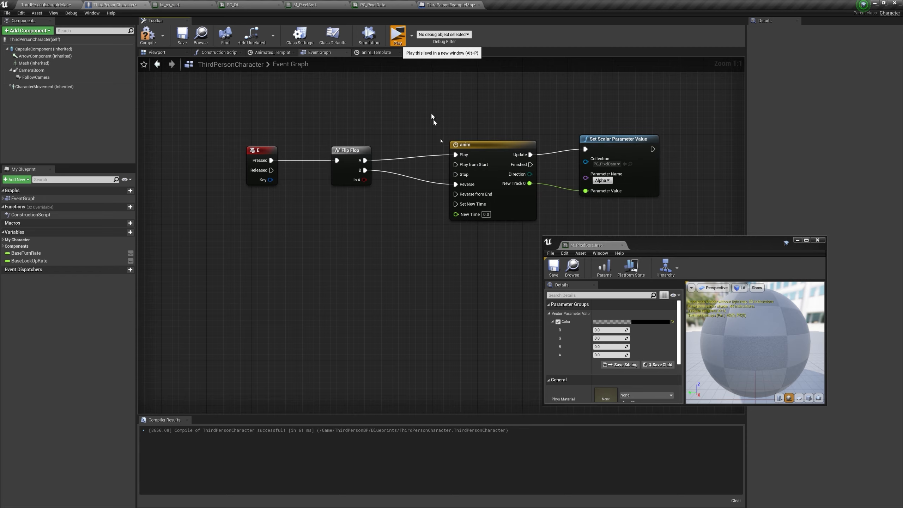
# Disconnect Event BeginPlay from its timeline in the Level Blueprint, and play the level to test toggling the effect with E.
pyautogui.hotkey('alt', 'p')
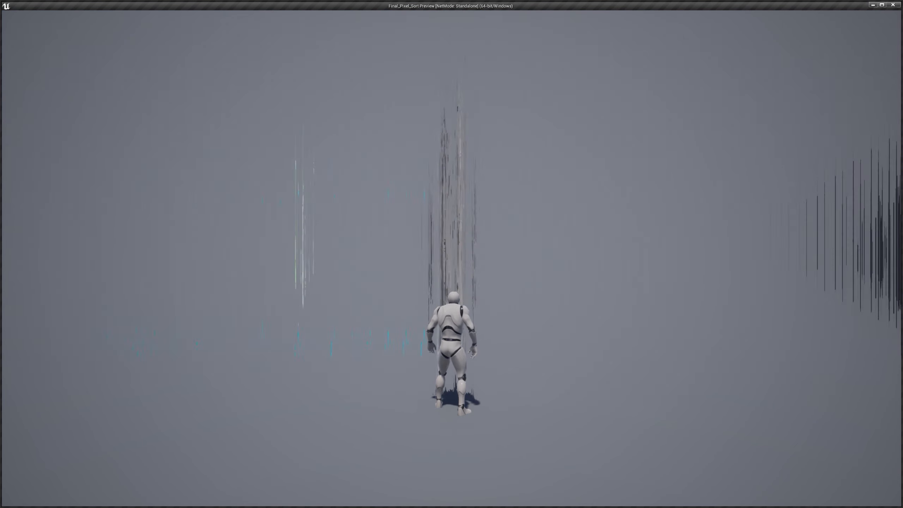
pyautogui.press('e')
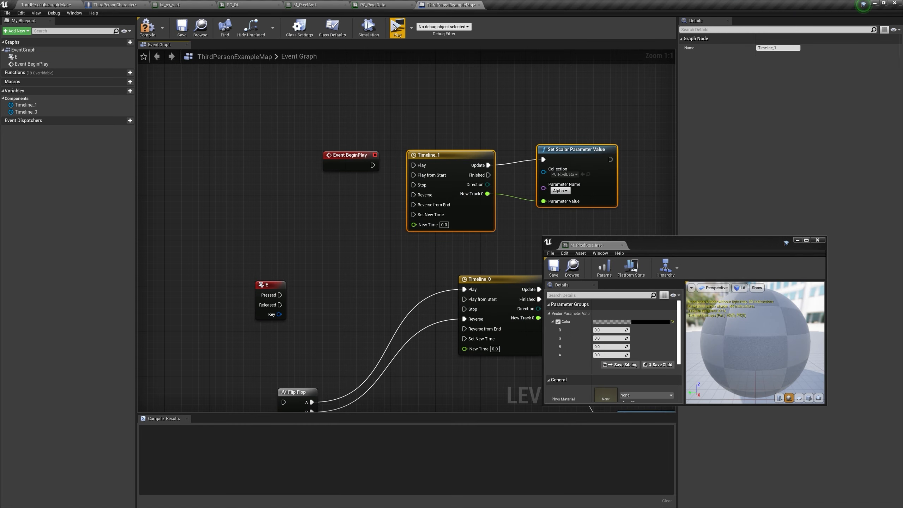
pyautogui.click(397, 34)
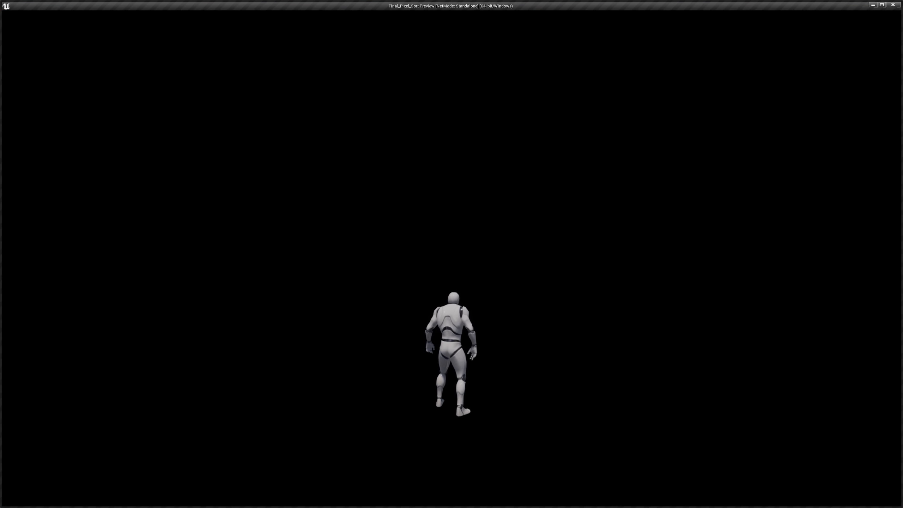
pyautogui.press('Escape')
# In M_PixelSort, connect the Texture Sample's green channel to the C input of Lerp_3Color and apply the material.
pyautogui.click(448, 4)
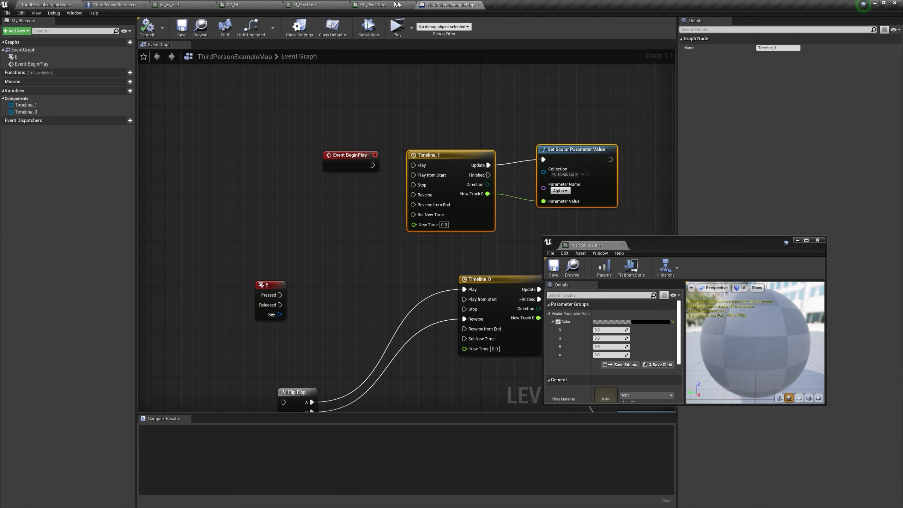
pyautogui.click(371, 4)
pyautogui.click(340, 5)
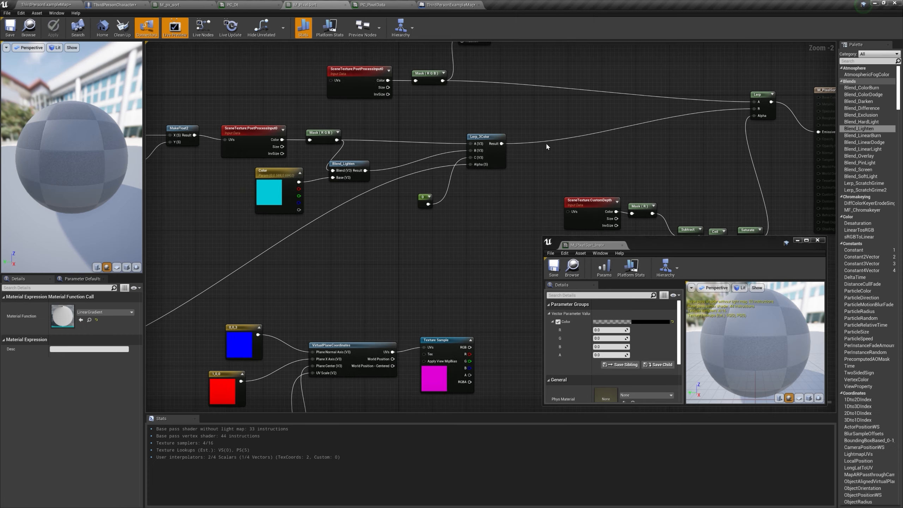
pyautogui.scroll(-1, 457, 143)
pyautogui.moveTo(650, 239); pyautogui.dragTo(727, 288)
pyautogui.moveTo(362, 334); pyautogui.dragTo(570, 295, button='right')
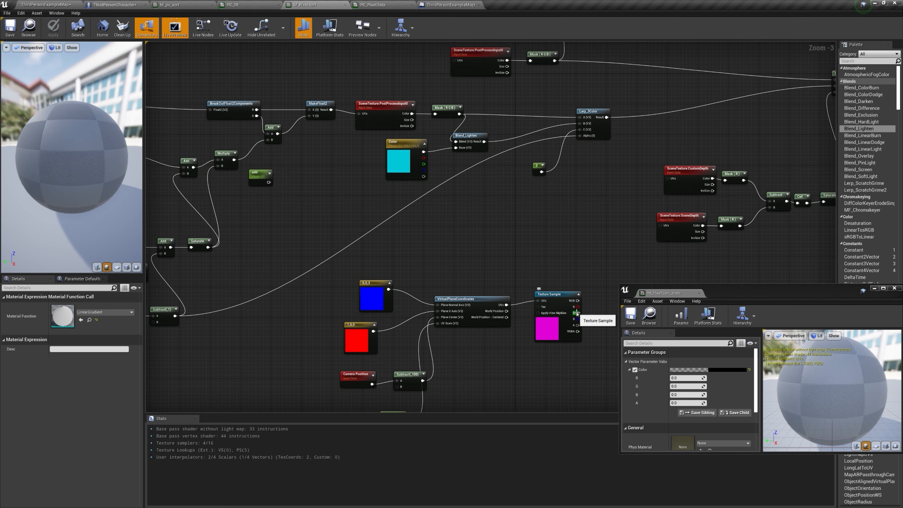
pyautogui.moveTo(576, 313); pyautogui.dragTo(580, 135)
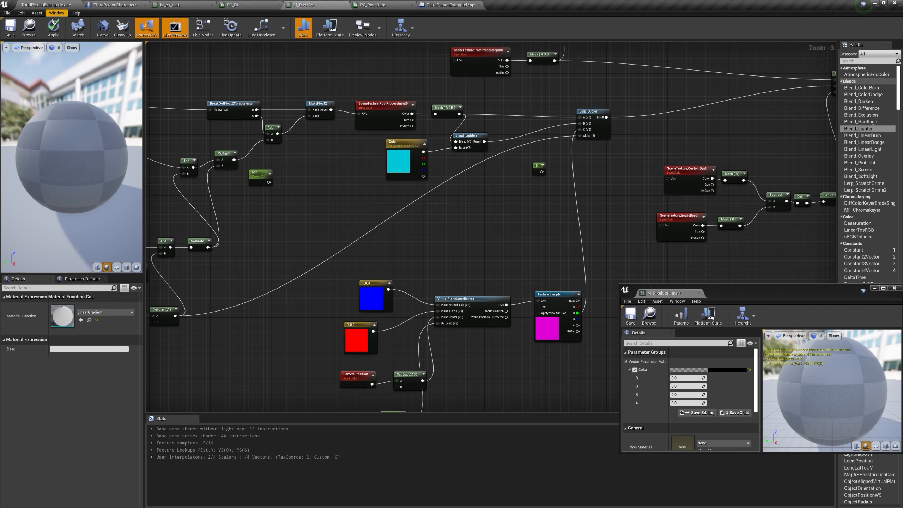
pyautogui.click(53, 28)
# Play ThirdPersonExampleMap in a preview window to test the texture pattern in the transition, and stop it.
pyautogui.click(46, 4)
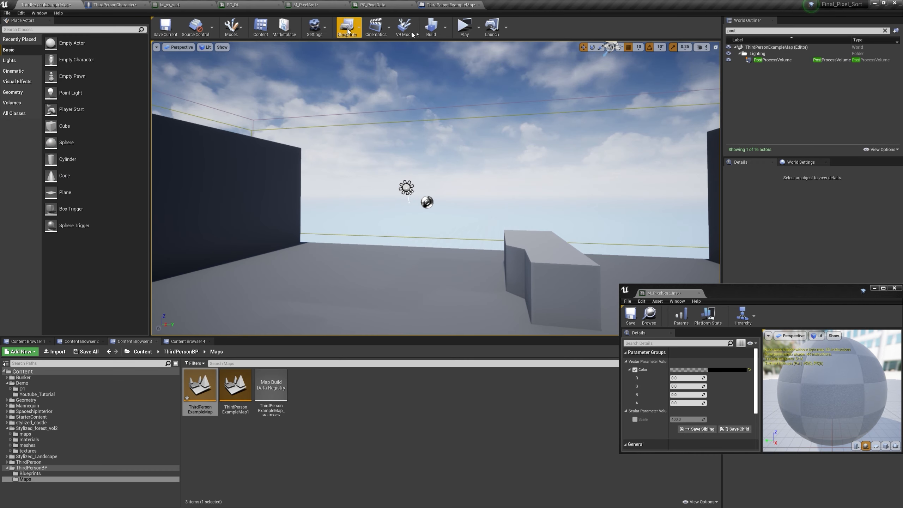
pyautogui.click(464, 27)
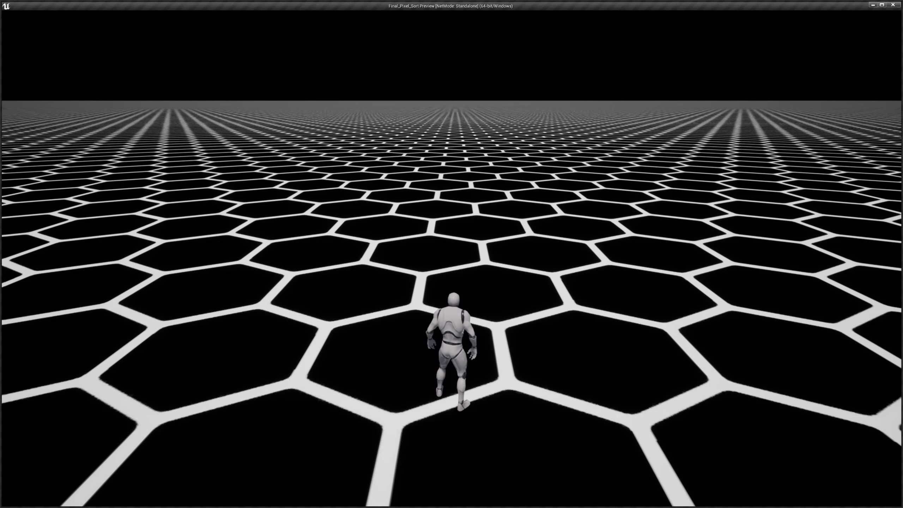
pyautogui.press('Escape')
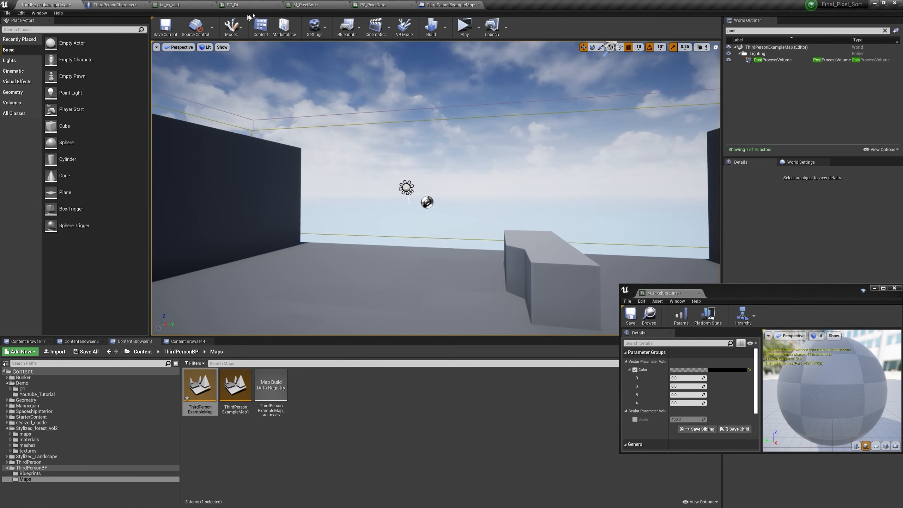
# Copy the whole Outlines comment group with all its nodes from the M_px_sort material graph.
pyautogui.click(188, 5)
pyautogui.scroll(-8, 374, 185)
pyautogui.moveTo(403, 217); pyautogui.dragTo(366, 167, button='right')
pyautogui.scroll(3, 465, 189)
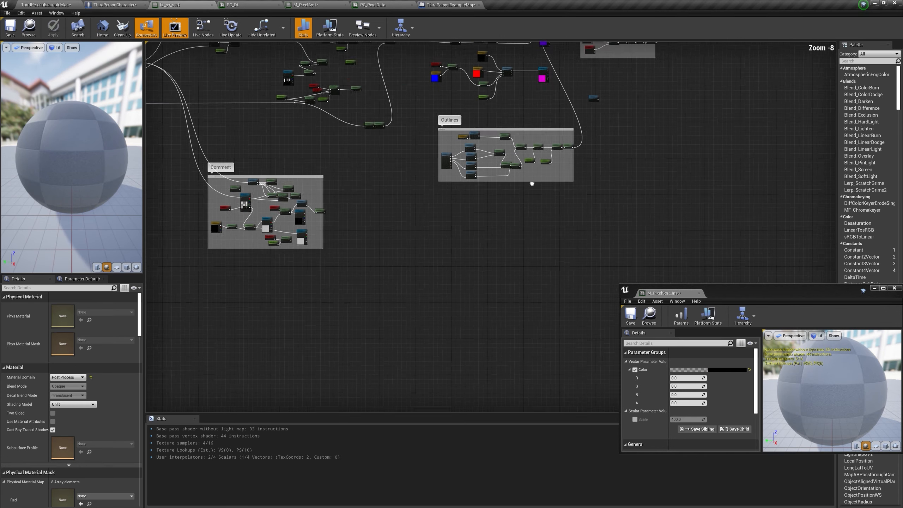
pyautogui.moveTo(498, 141); pyautogui.dragTo(334, 206, button='right')
pyautogui.scroll(4, 334, 206)
pyautogui.moveTo(164, 158); pyautogui.dragTo(460, 302)
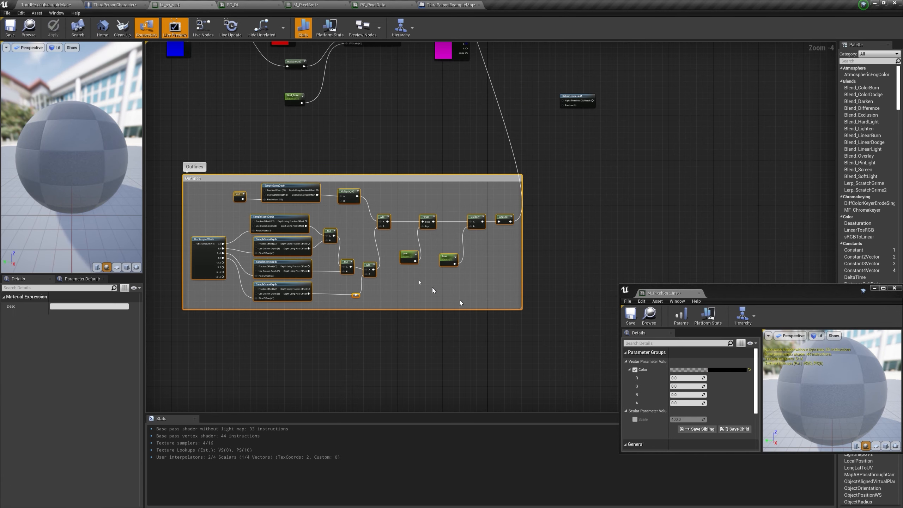
pyautogui.scroll(2, 381, 252)
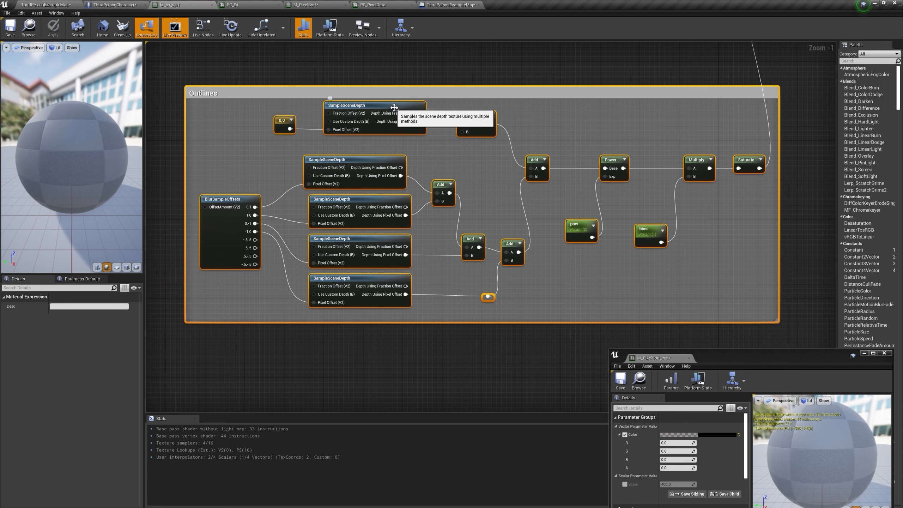
pyautogui.rightClick(395, 109)
pyautogui.click(425, 156)
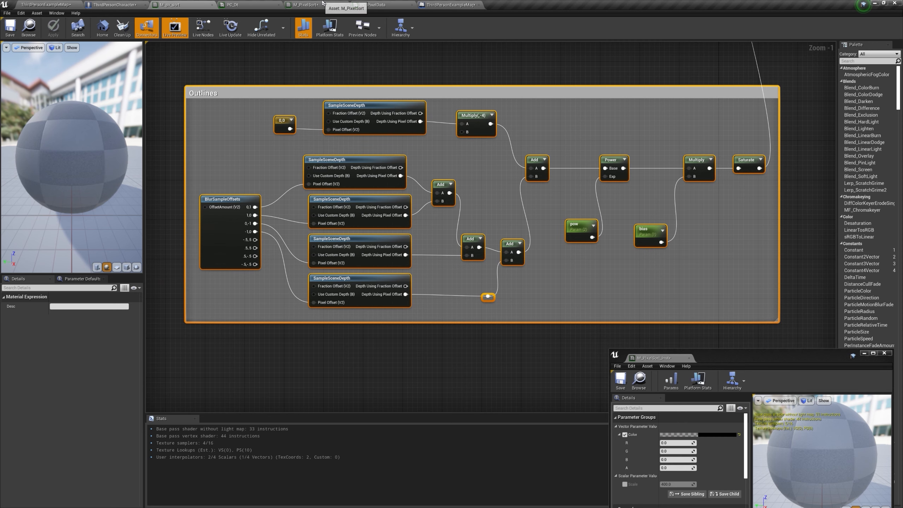
# Paste the Outlines node group into the empty area below the Scale parameter in M_PixelSort's graph.
pyautogui.click(316, 4)
pyautogui.moveTo(503, 287); pyautogui.dragTo(439, 74, button='right')
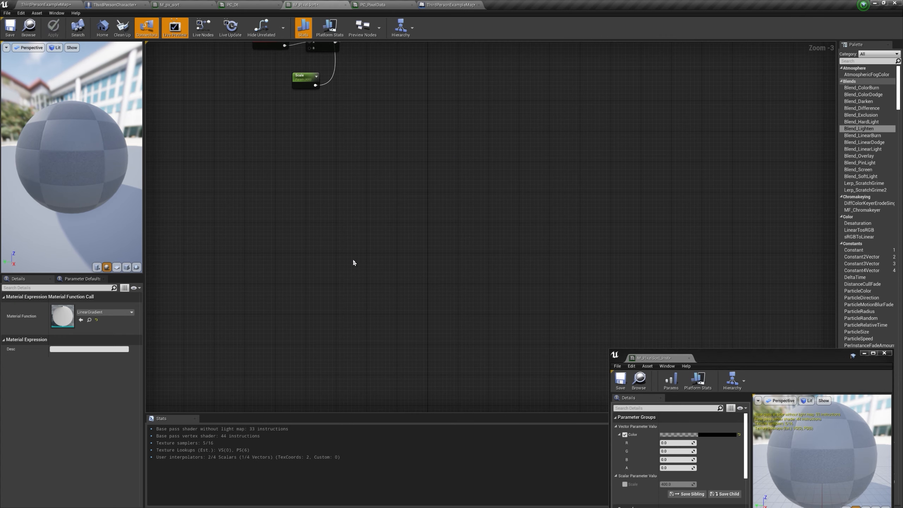
pyautogui.hotkey('ctrl', 'v')
pyautogui.scroll(2, 339, 203)
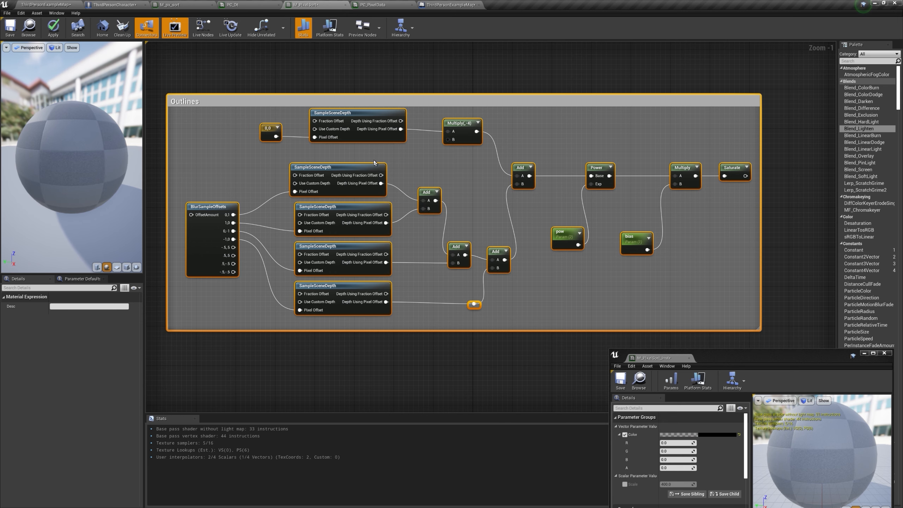
pyautogui.moveTo(374, 163); pyautogui.dragTo(427, 158, button='right')
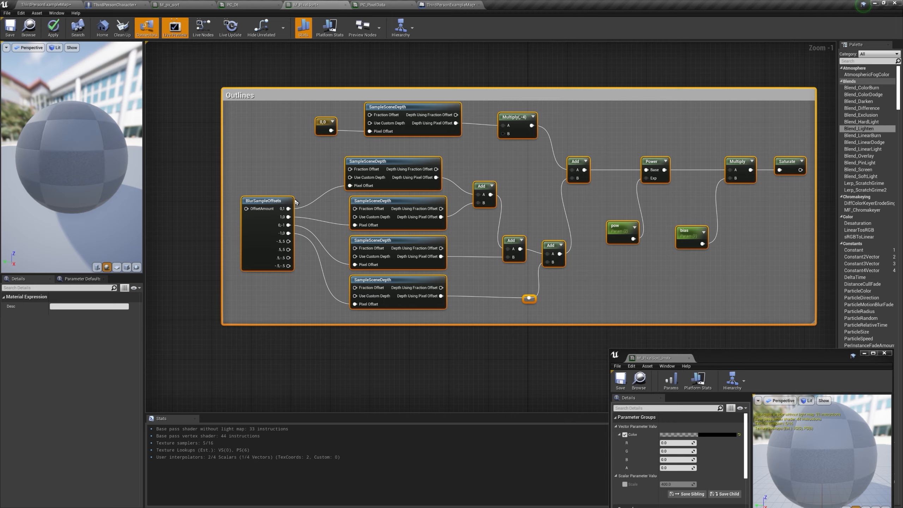
pyautogui.moveTo(352, 183); pyautogui.dragTo(283, 205, button='right')
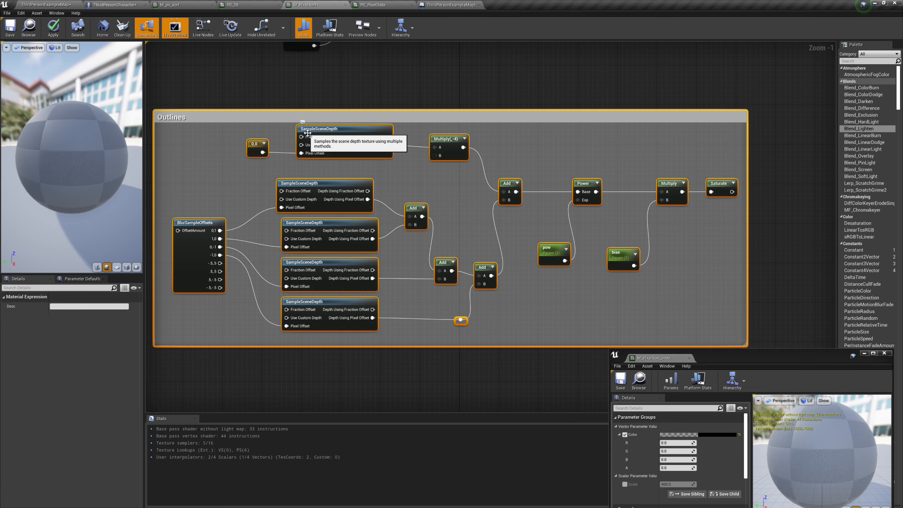
# Connect the Outlines group's Saturate output to the C input of Lerp_3Color in M_PixelSort and apply the material.
pyautogui.scroll(1, 421, 158)
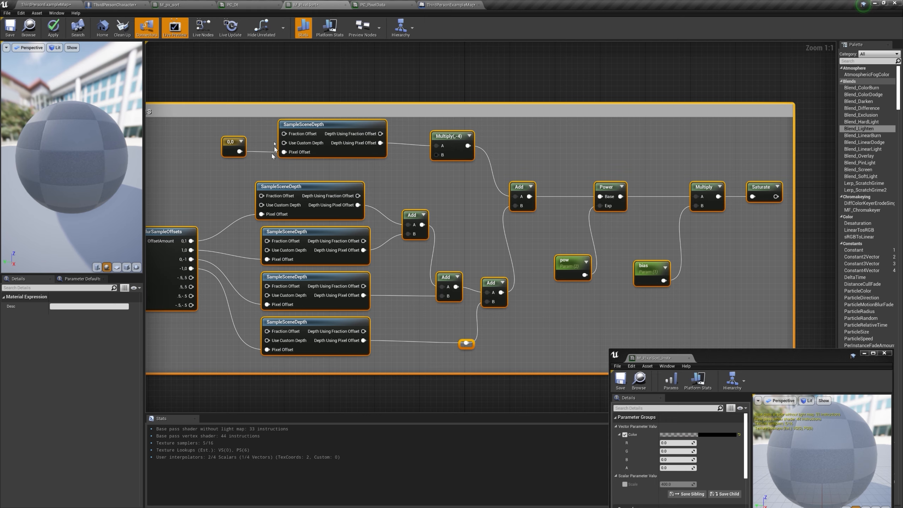
pyautogui.moveTo(539, 193); pyautogui.dragTo(416, 173, button='right')
pyautogui.scroll(-2, 640, 171)
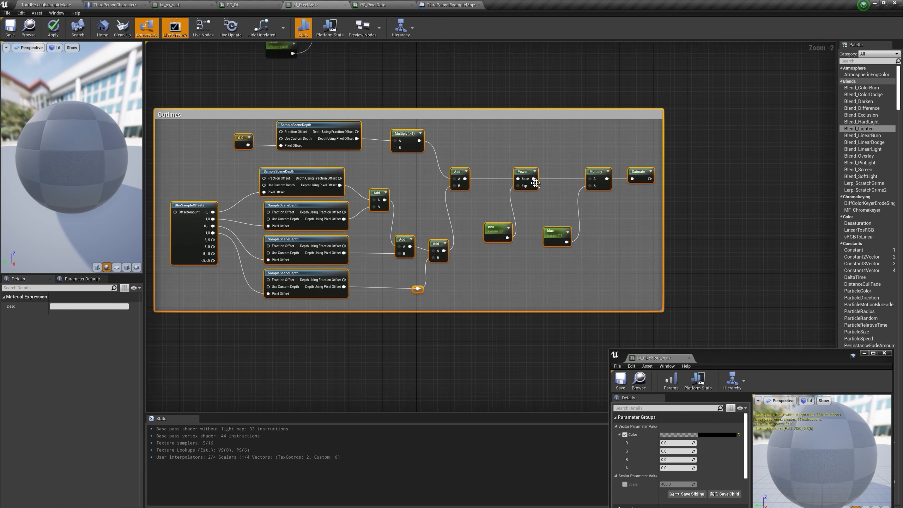
pyautogui.scroll(2, 535, 172)
pyautogui.scroll(-6, 587, 303)
pyautogui.scroll(3, 607, 306)
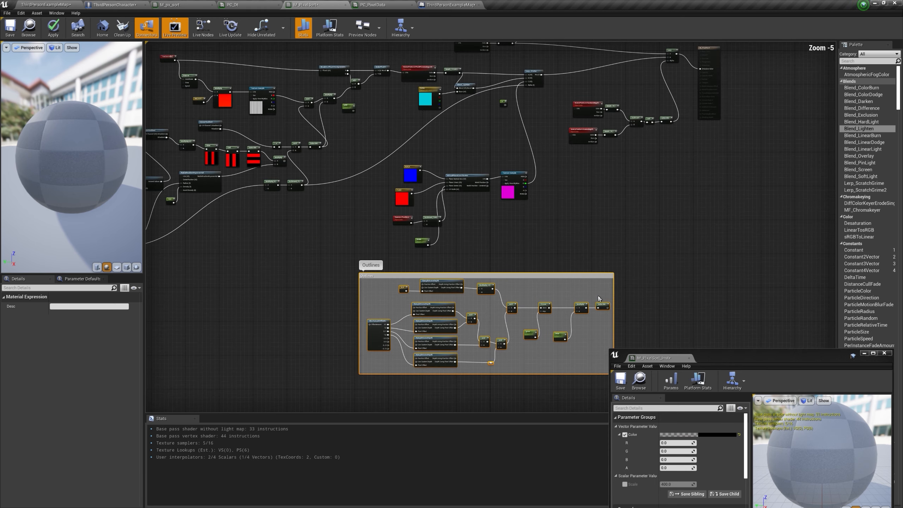
pyautogui.moveTo(610, 312); pyautogui.dragTo(472, 255)
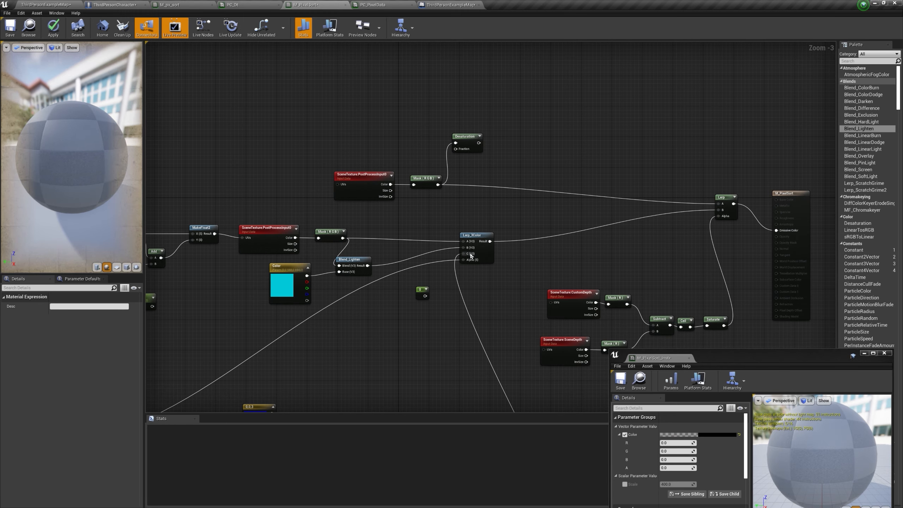
pyautogui.click(53, 28)
# Play ThirdPersonExampleMap in a preview window and move the character around to check the outlines in the transition.
pyautogui.click(43, 3)
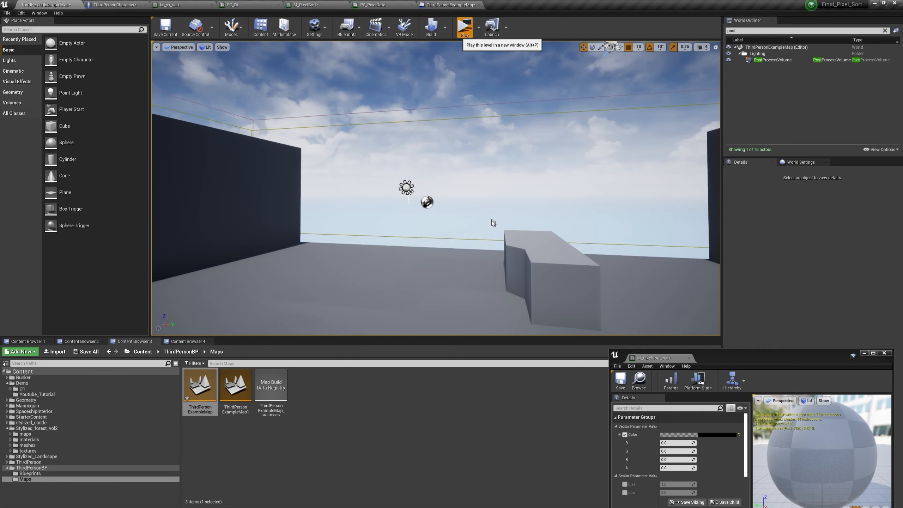
pyautogui.click(464, 24)
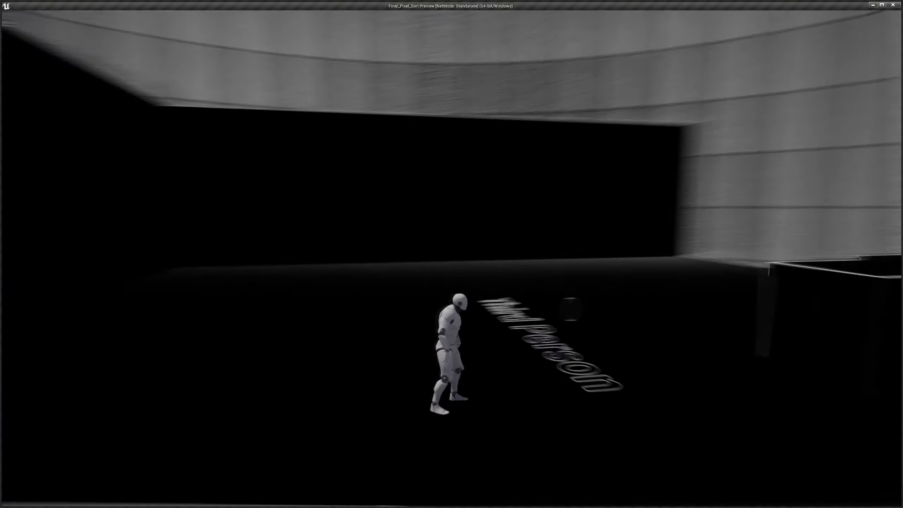
pyautogui.press('w')
pyautogui.press('space')
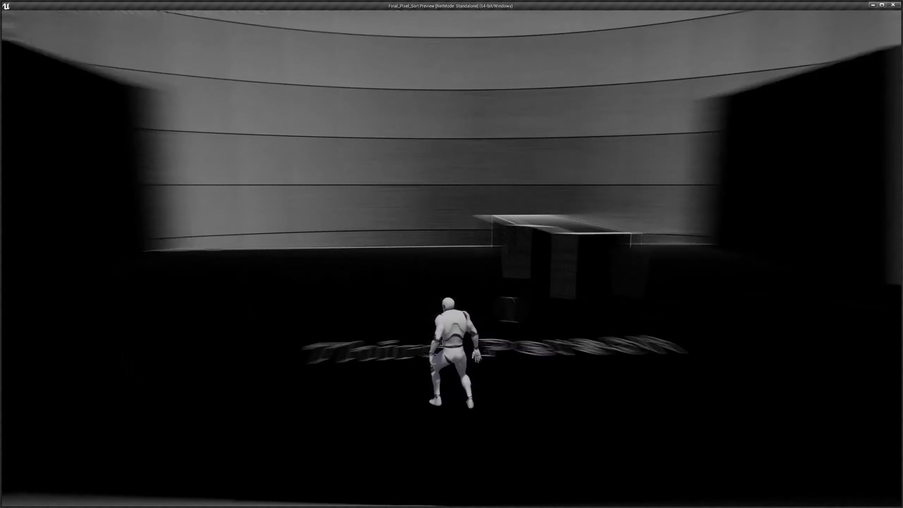
pyautogui.press('w')
pyautogui.press('w')
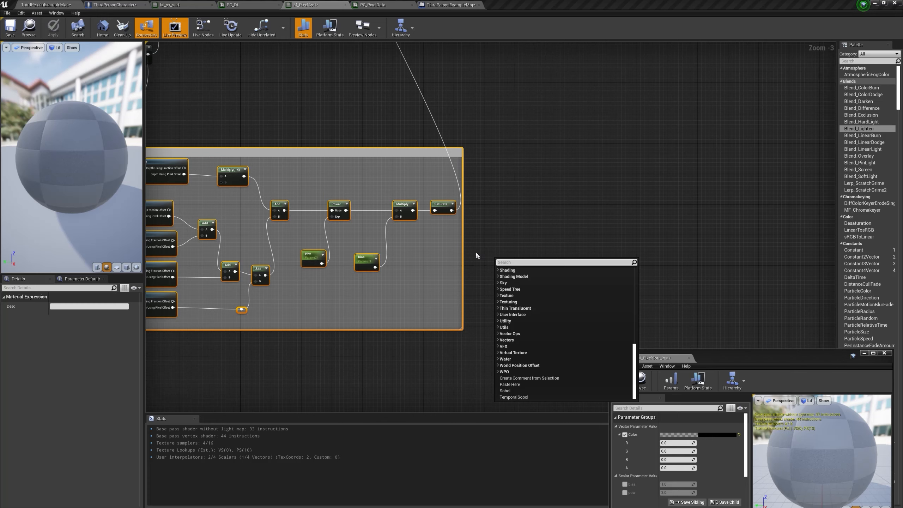
# Add a Scene Depth node beside the Outlines group and connect it to the A input of a new If node.
pyautogui.click(475, 251)
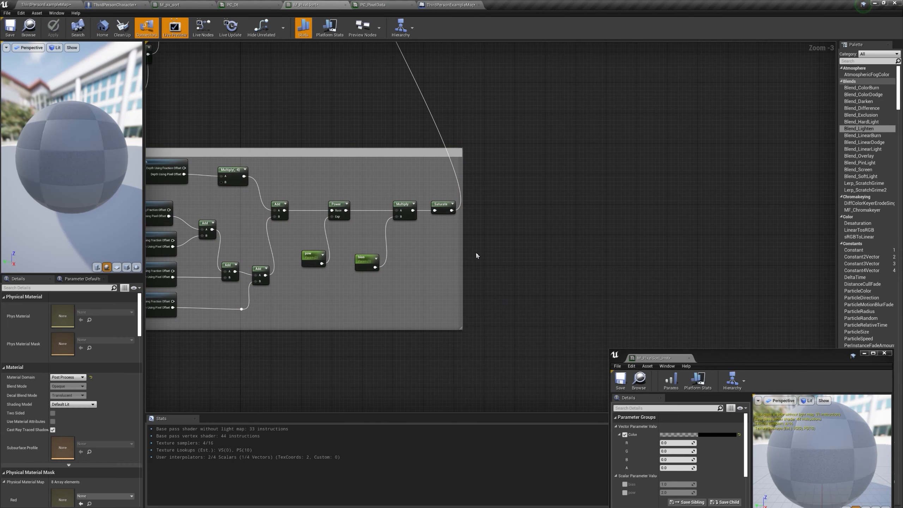
pyautogui.rightClick(479, 242)
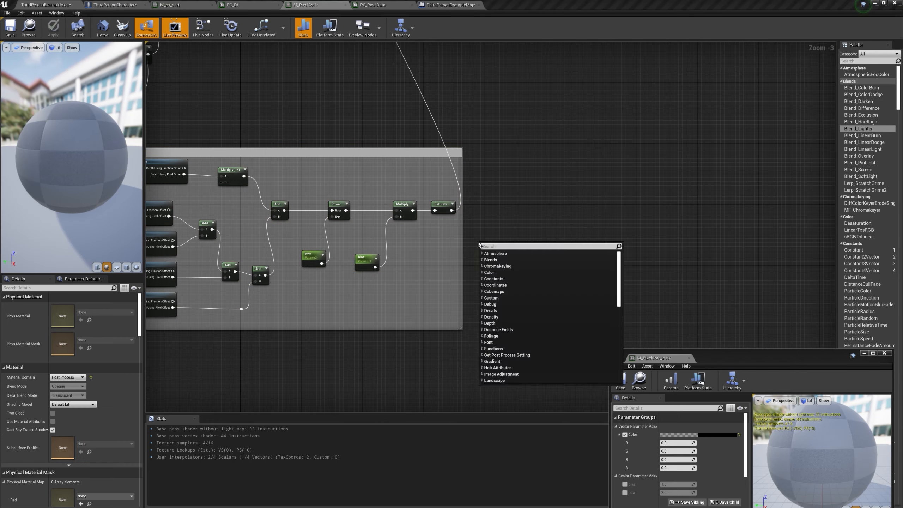
pyautogui.write('scene depth')
pyautogui.press('Return')
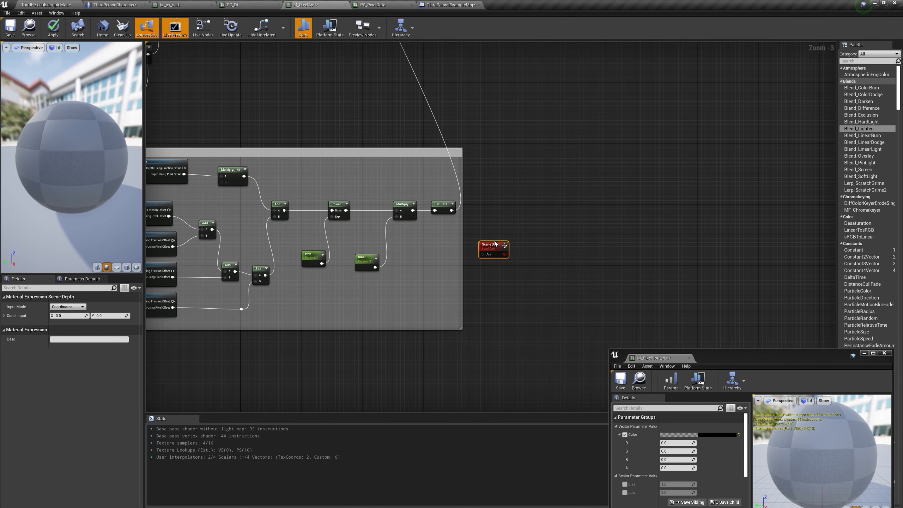
pyautogui.click(545, 244)
pyautogui.moveTo(504, 254); pyautogui.dragTo(554, 251)
# Insert a Multiply node between the Outlines Saturate and a reroute point on its output wire, with the If result feeding B.
pyautogui.click(511, 195)
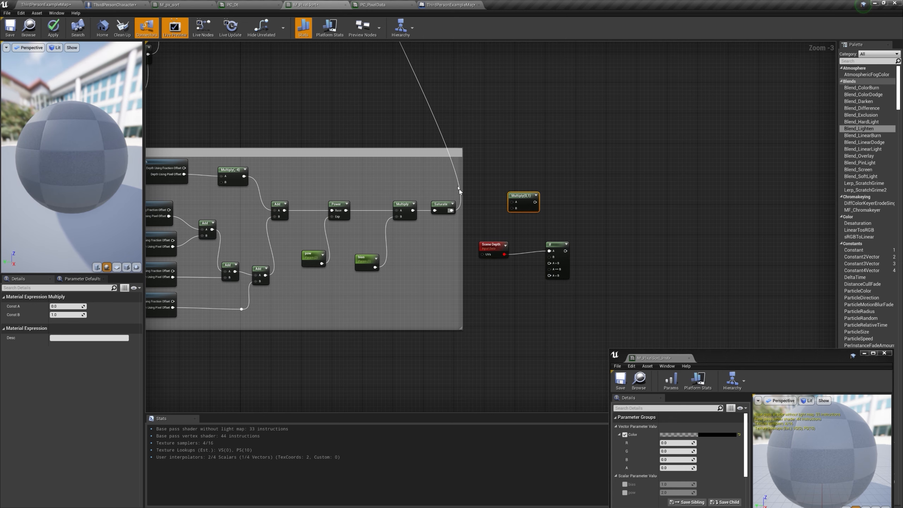
pyautogui.doubleClick(432, 111)
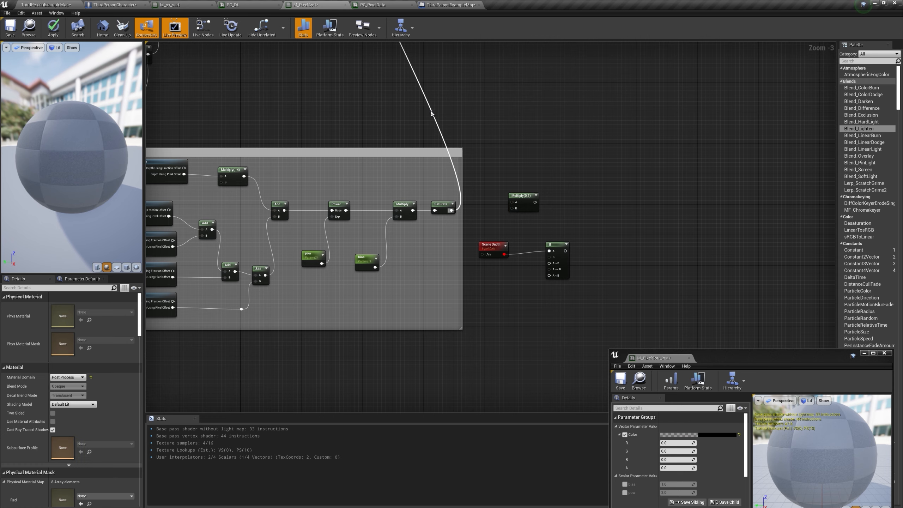
pyautogui.moveTo(435, 111); pyautogui.dragTo(536, 203)
pyautogui.moveTo(452, 210); pyautogui.dragTo(512, 202)
pyautogui.scroll(3, 517, 229)
pyautogui.moveTo(588, 263); pyautogui.dragTo(511, 199)
# Add two Constant nodes and connect them to the If node's A > B and A < B inputs.
pyautogui.click(518, 297)
pyautogui.moveTo(529, 310); pyautogui.dragTo(568, 284)
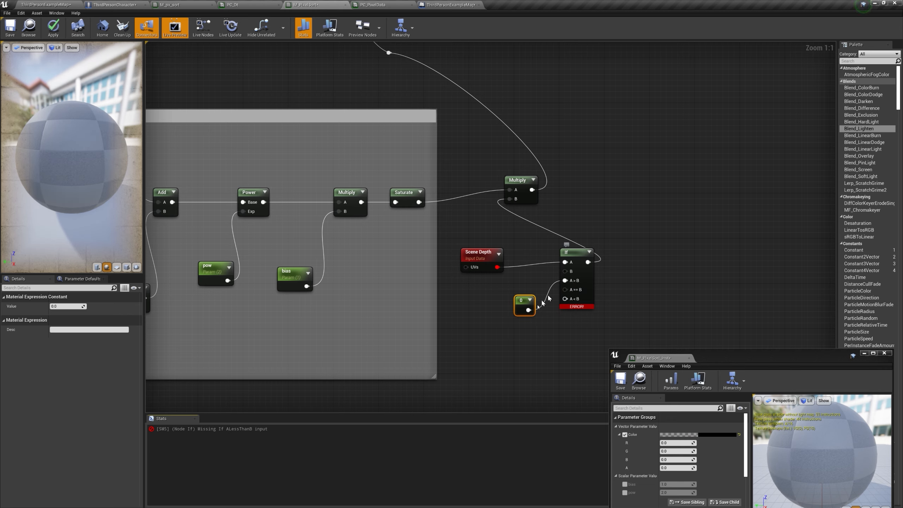
pyautogui.moveTo(515, 303); pyautogui.dragTo(508, 280)
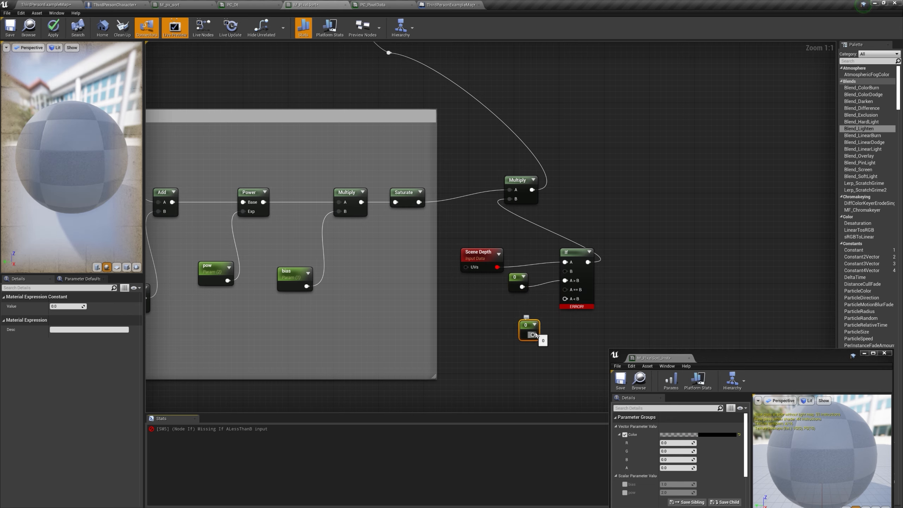
pyautogui.moveTo(532, 334); pyautogui.dragTo(565, 299)
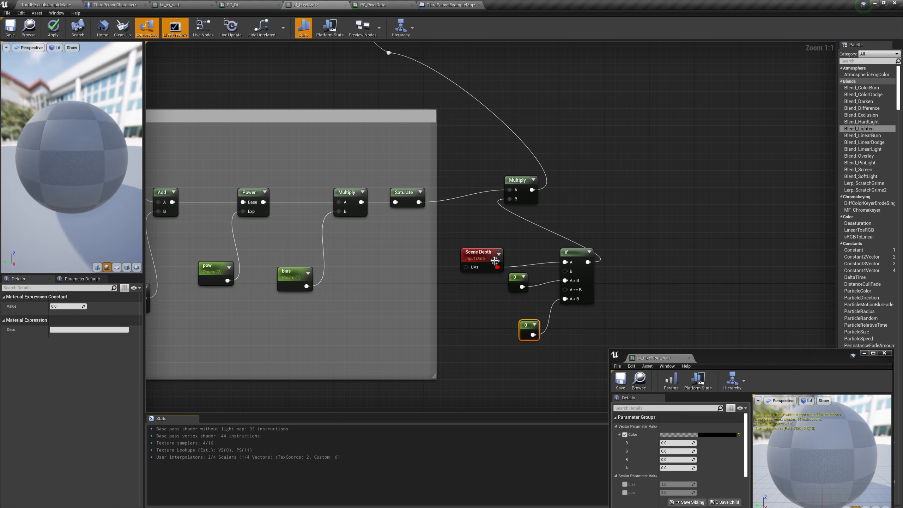
# Add a third Constant, connect it to the If node's B input, and set its value to 100000.
pyautogui.moveTo(495, 261); pyautogui.dragTo(487, 246)
pyautogui.click(480, 289)
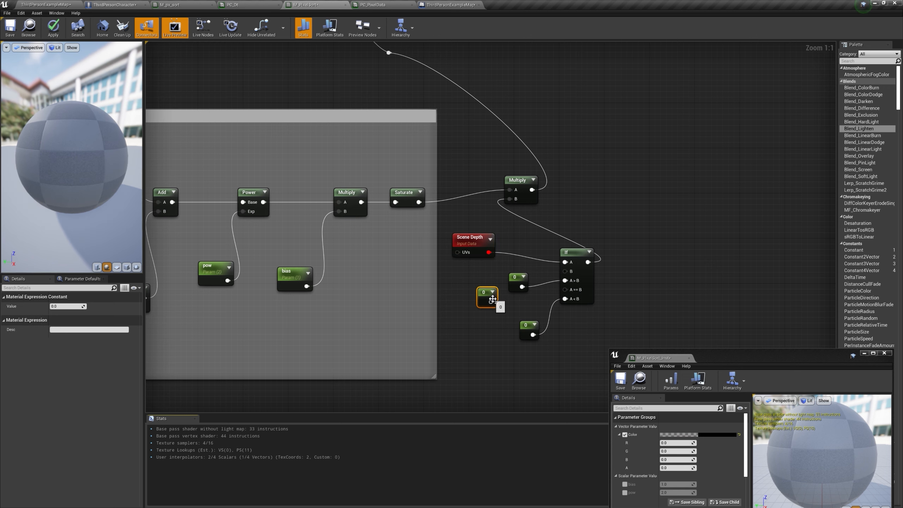
pyautogui.moveTo(492, 299); pyautogui.dragTo(567, 272)
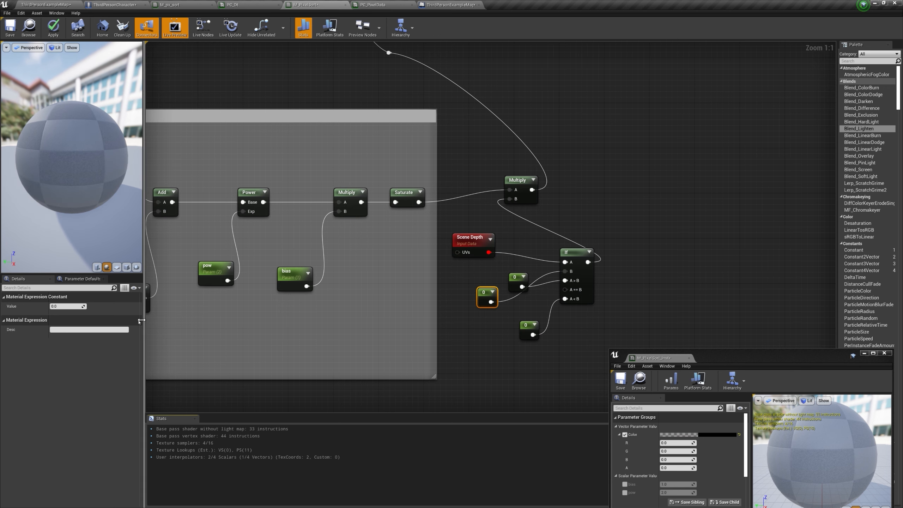
pyautogui.click(72, 308)
pyautogui.write('10000')
pyautogui.press('Return')
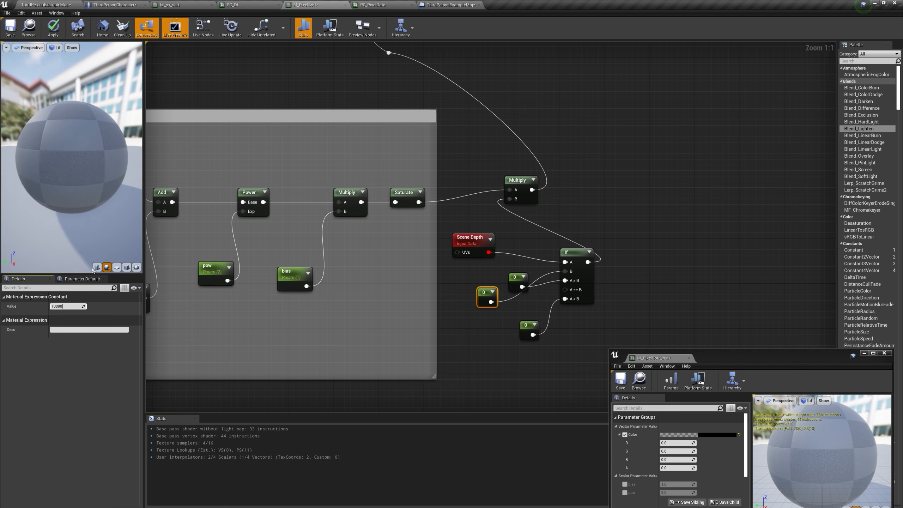
pyautogui.press('Return')
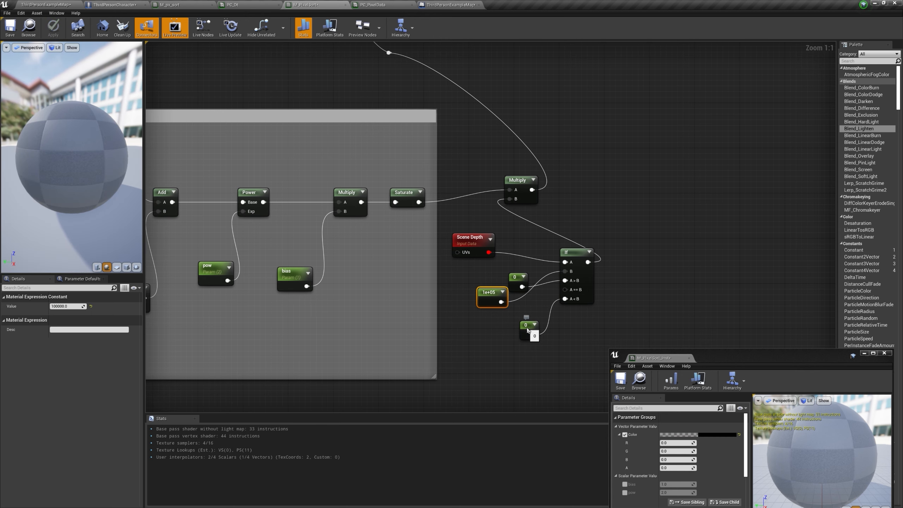
# Set the constant feeding the If node's A < B input to 1 and apply the material.
pyautogui.click(67, 306)
pyautogui.write('1')
pyautogui.press('Return')
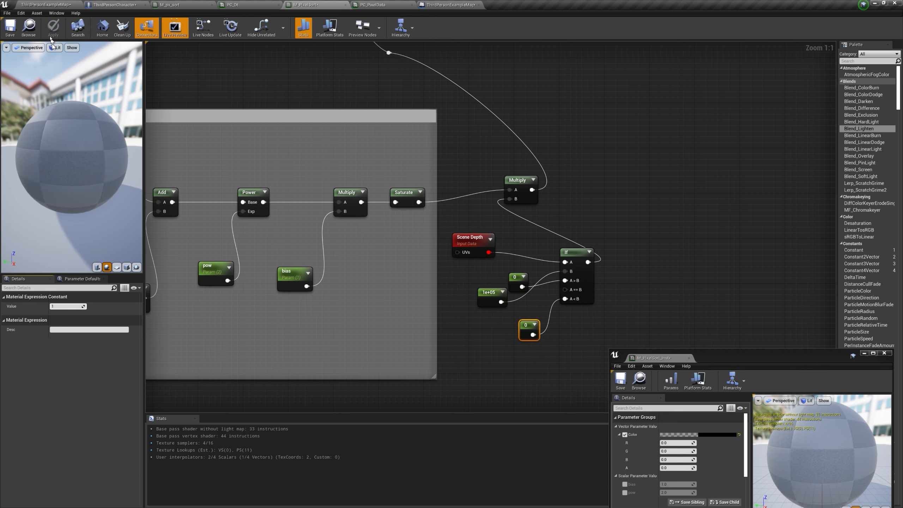
pyautogui.click(53, 29)
# Play ThirdPersonExampleMap in a preview window to test the depth-limited outlines.
pyautogui.click(63, 2)
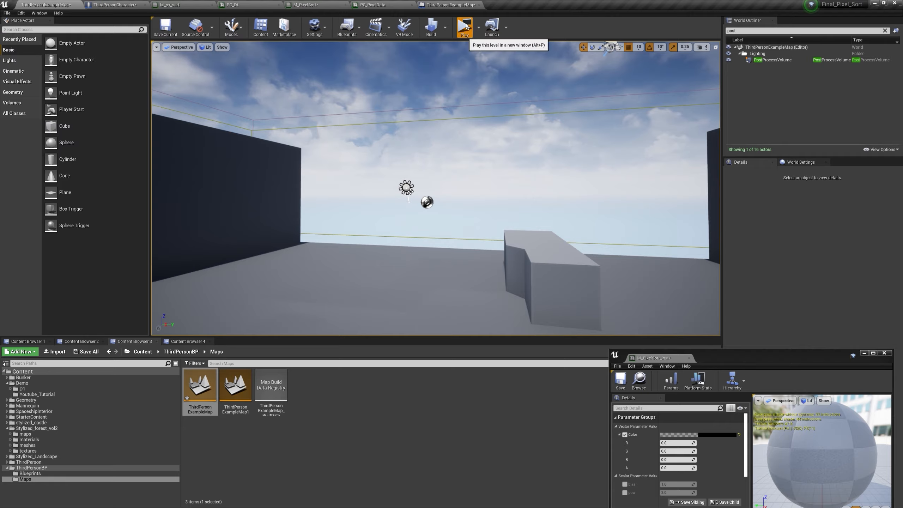
pyautogui.click(463, 24)
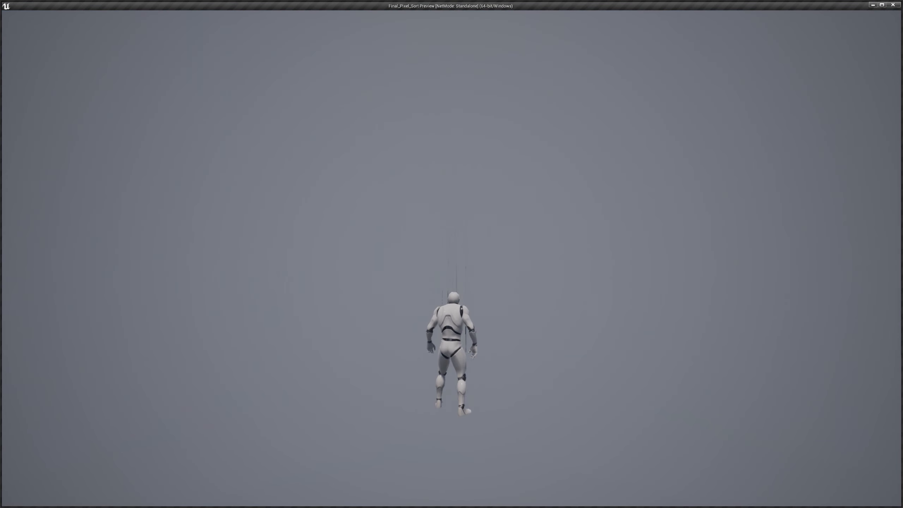